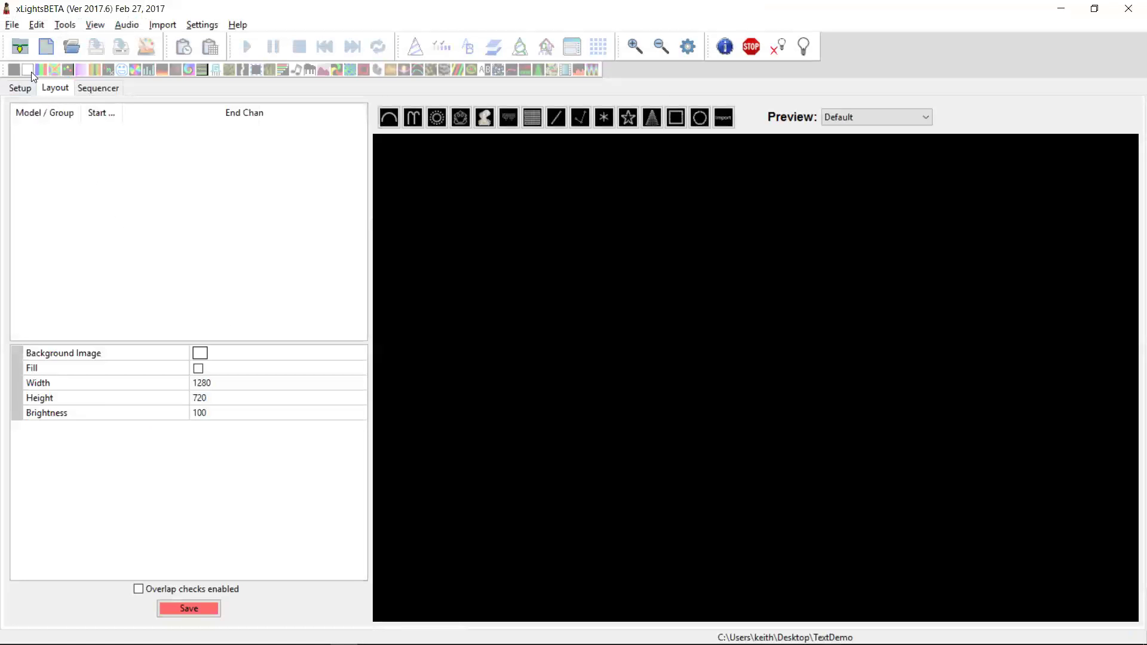
# Step: Check the lighting network setup, then add a Matrix model in the upper-left area of the empty layout preview
pyautogui.click(21, 88)
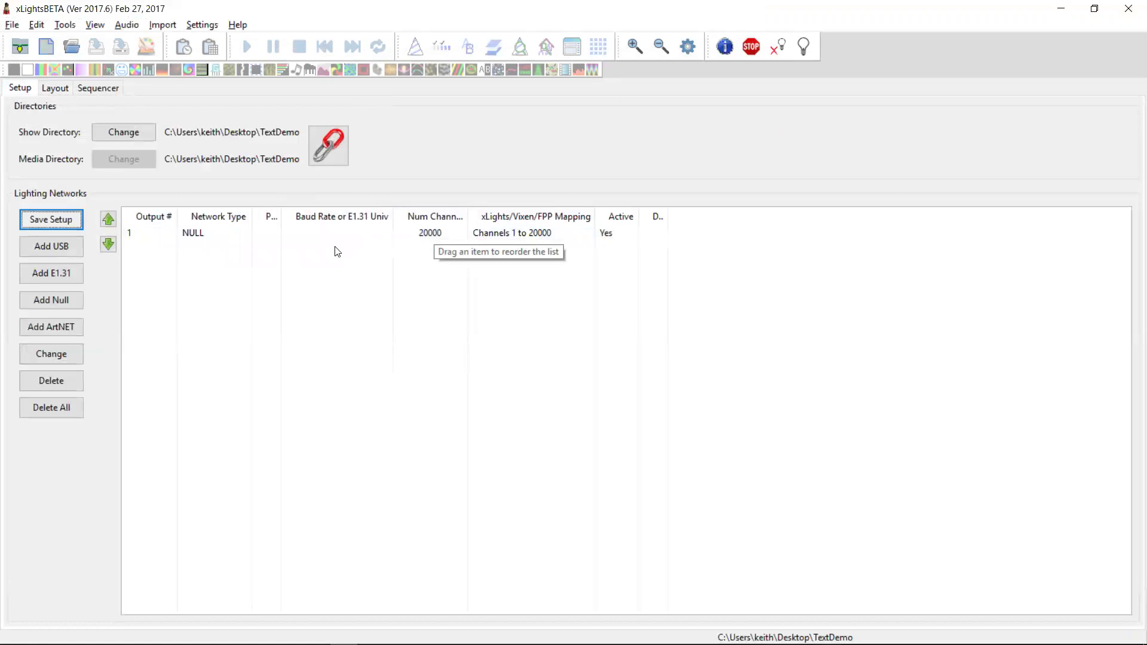
pyautogui.click(65, 89)
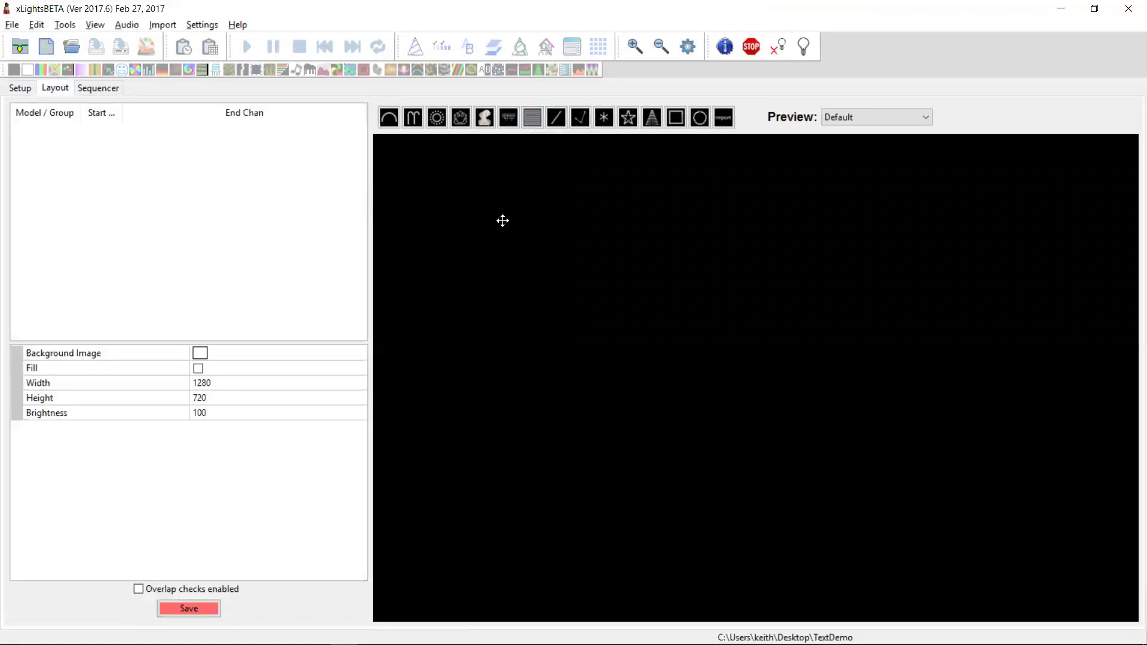
pyautogui.moveTo(502, 220); pyautogui.dragTo(622, 287)
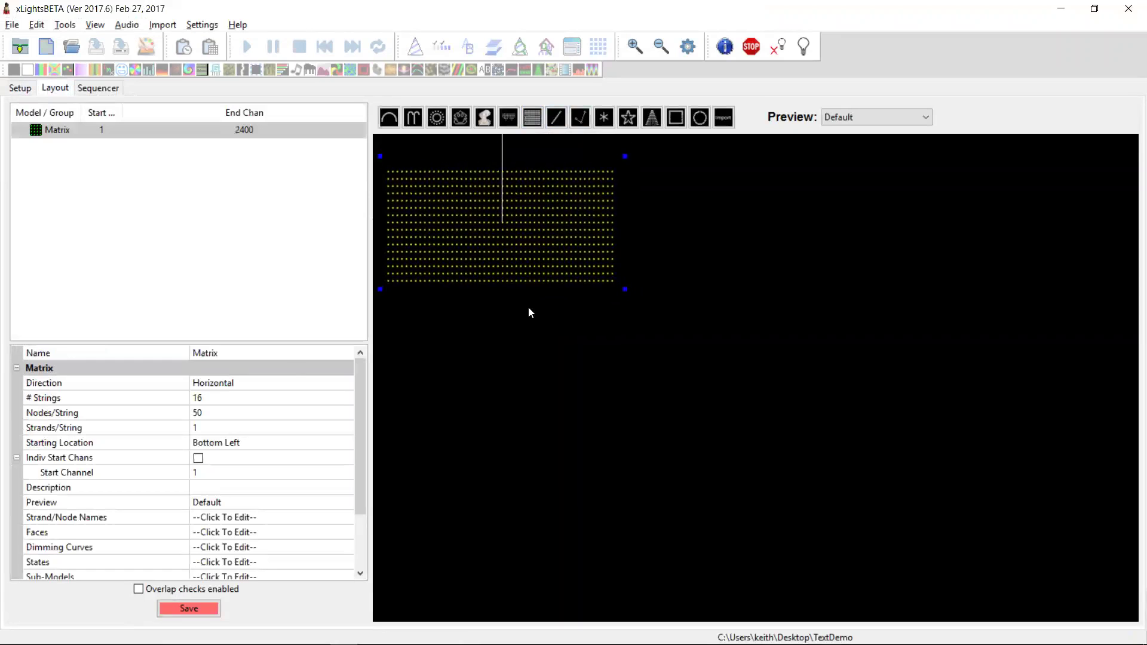
# Step: Set the matrix to 32 strings with 100 nodes per string
pyautogui.click(228, 402)
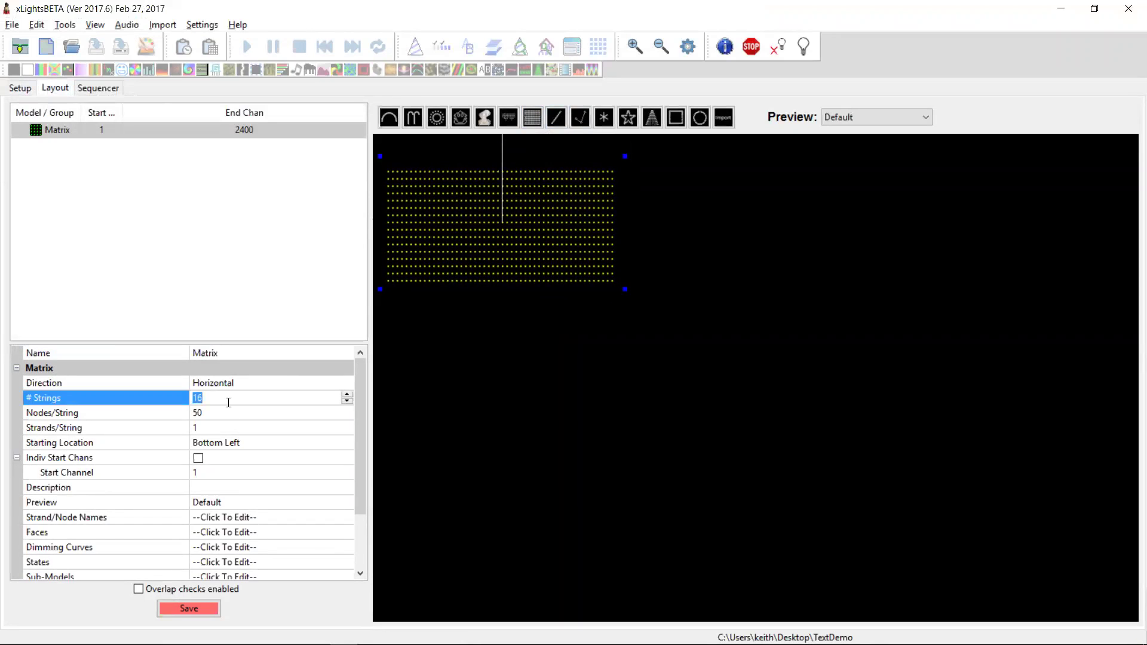
pyautogui.write('32')
pyautogui.press('Tab')
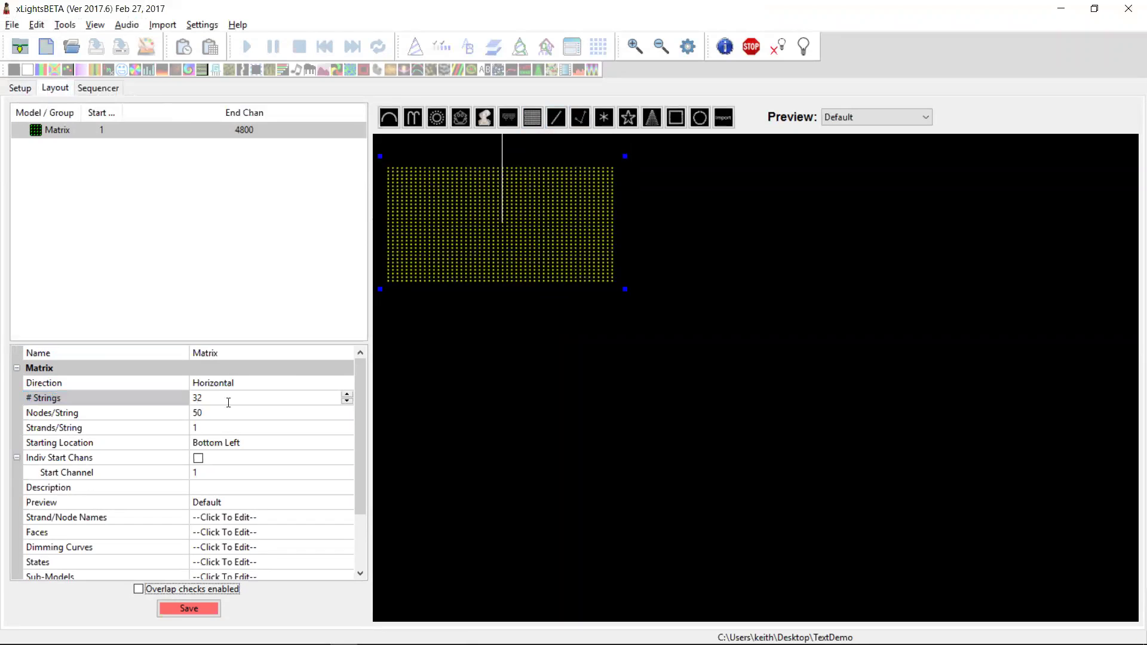
pyautogui.click(222, 414)
pyautogui.write('100')
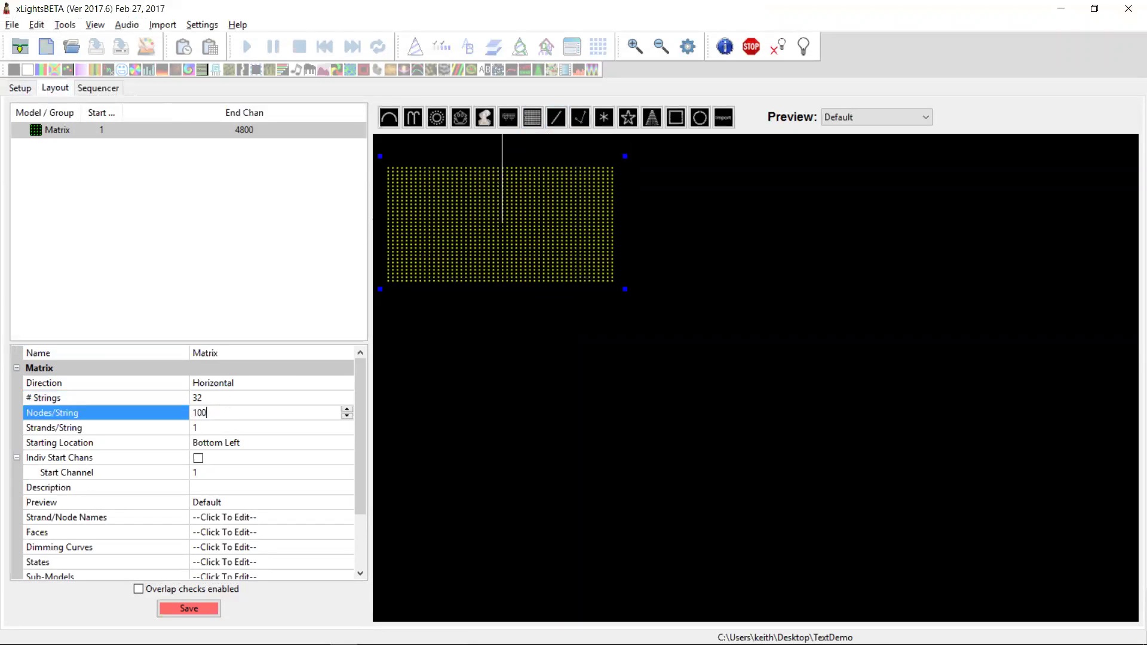
pyautogui.press('Tab')
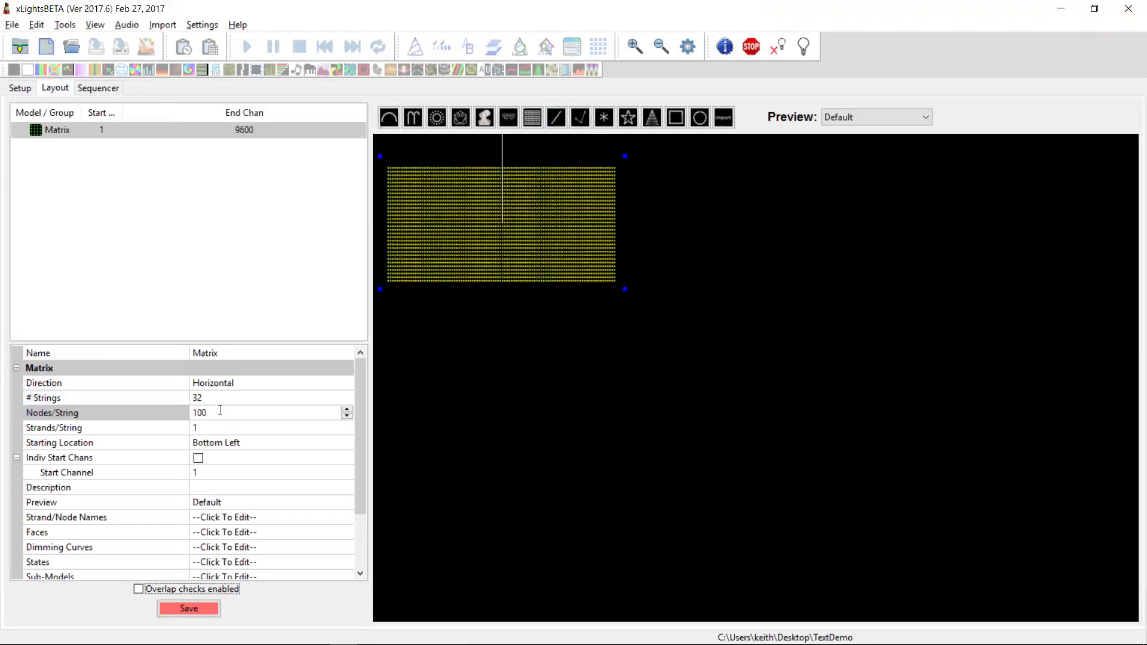
# Step: Choose the matrix's starting location, deselect the model and save the layout
pyautogui.click(257, 443)
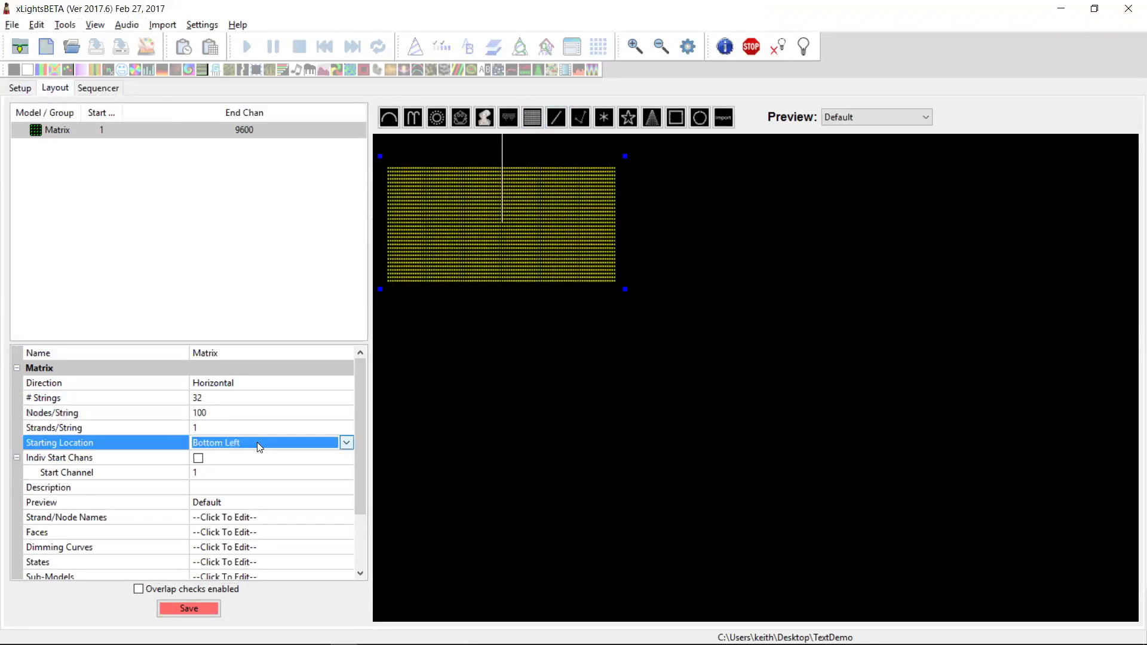
pyautogui.click(256, 442)
pyautogui.click(240, 457)
pyautogui.click(492, 388)
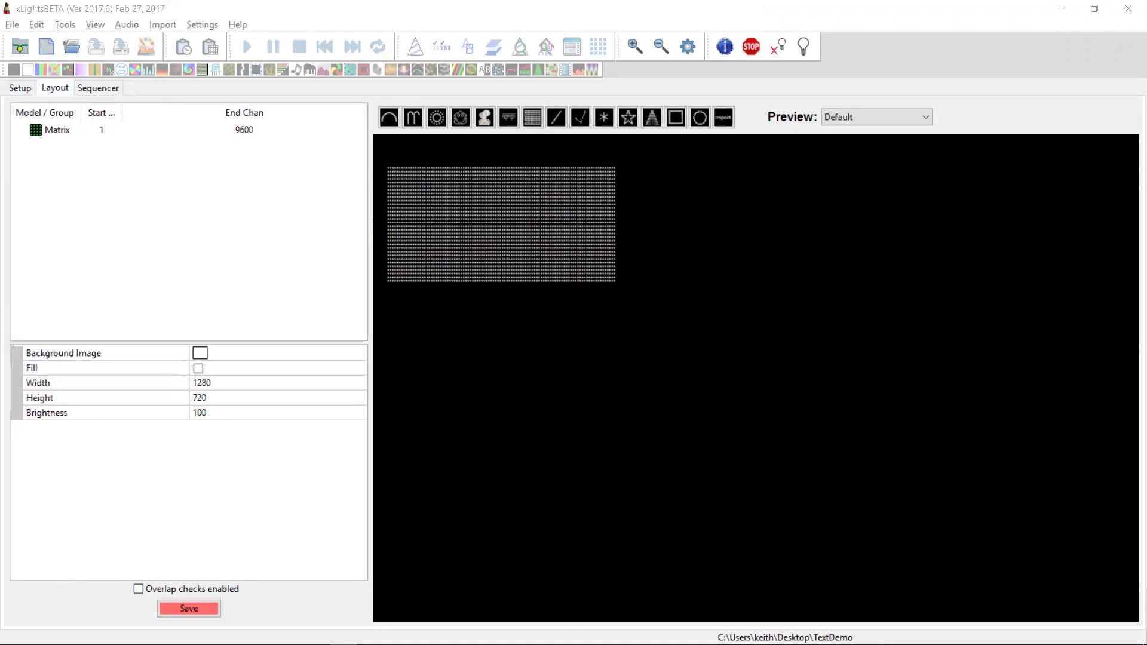
pyautogui.click(189, 608)
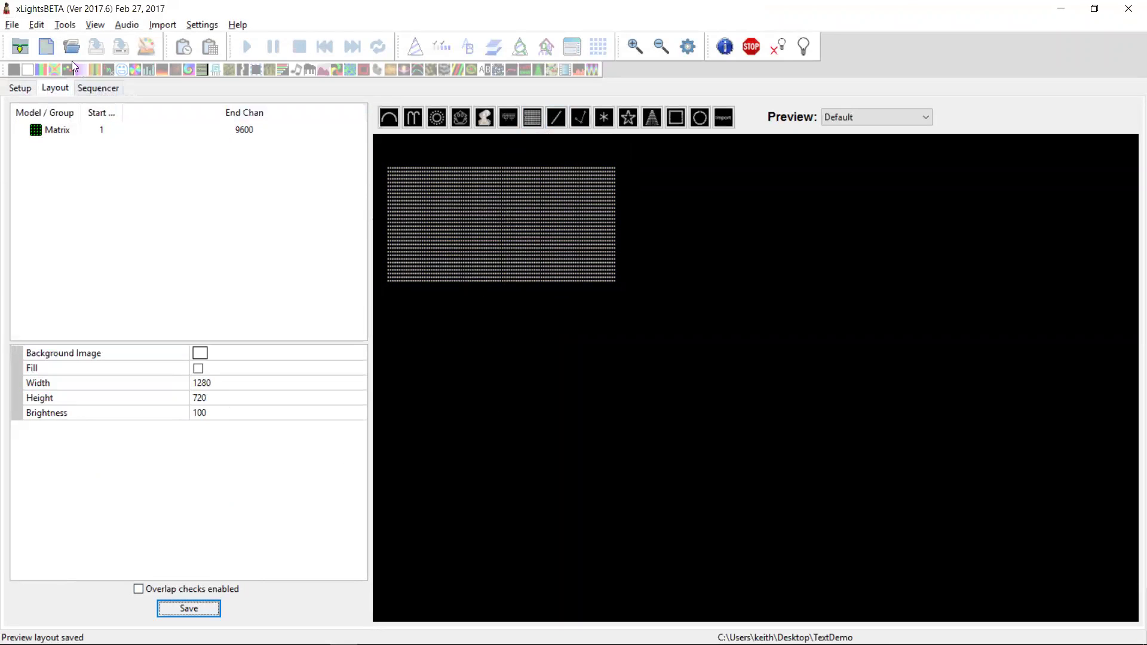
# Step: Create a new sequence at 20fps (50ms) with the All Models view
pyautogui.click(47, 47)
pyautogui.click(266, 242)
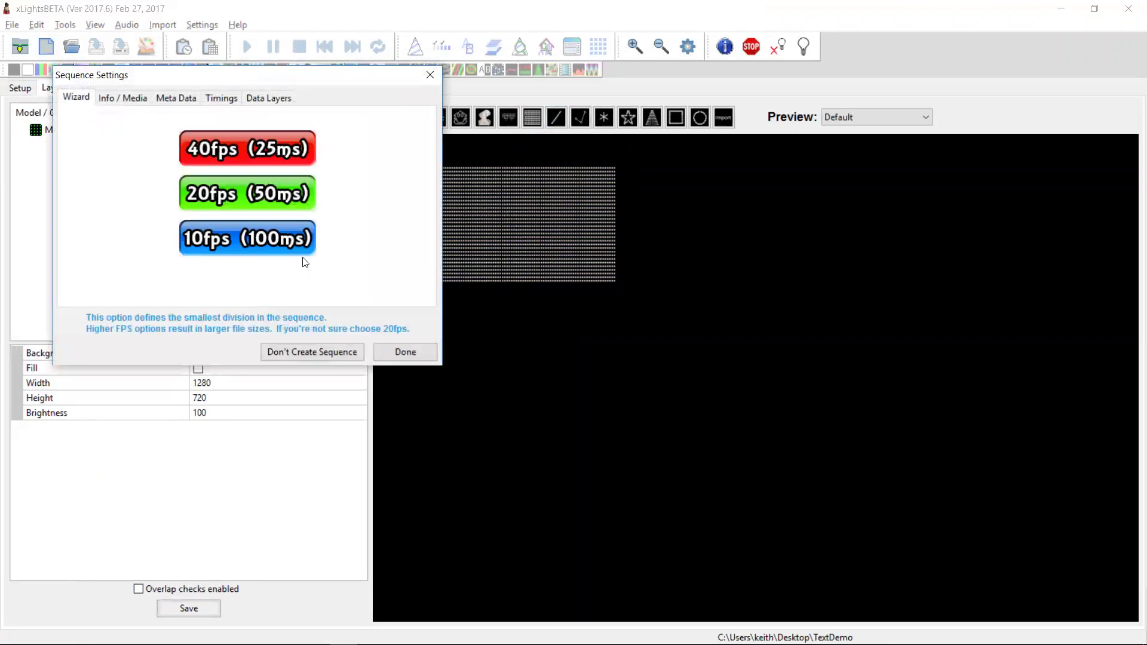
pyautogui.click(245, 193)
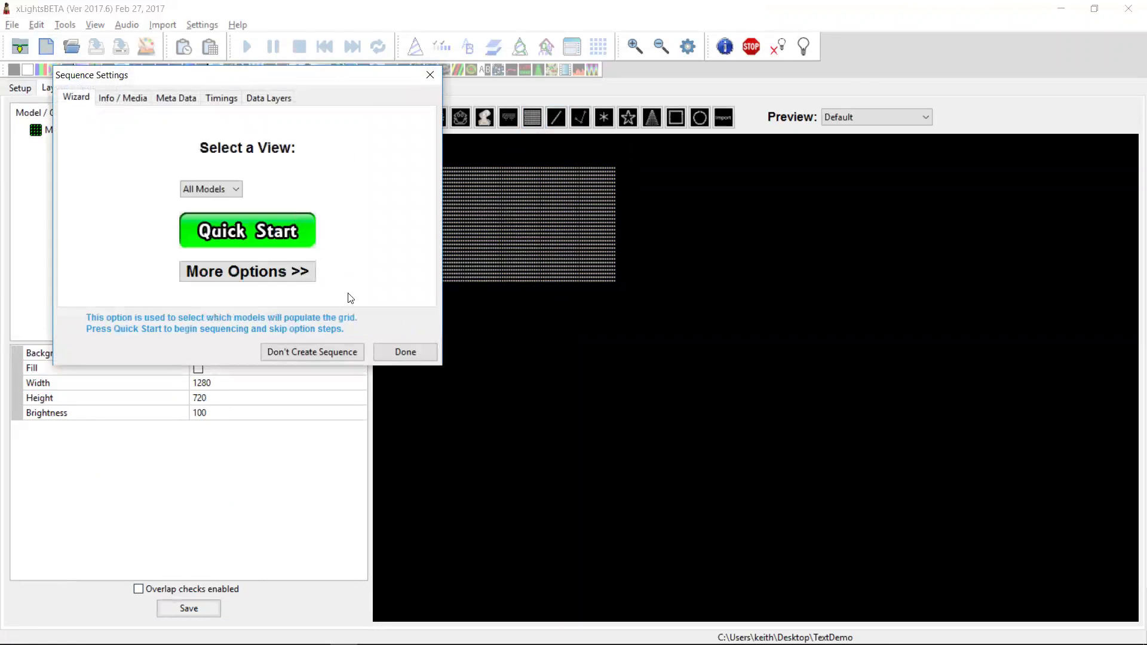
pyautogui.click(390, 347)
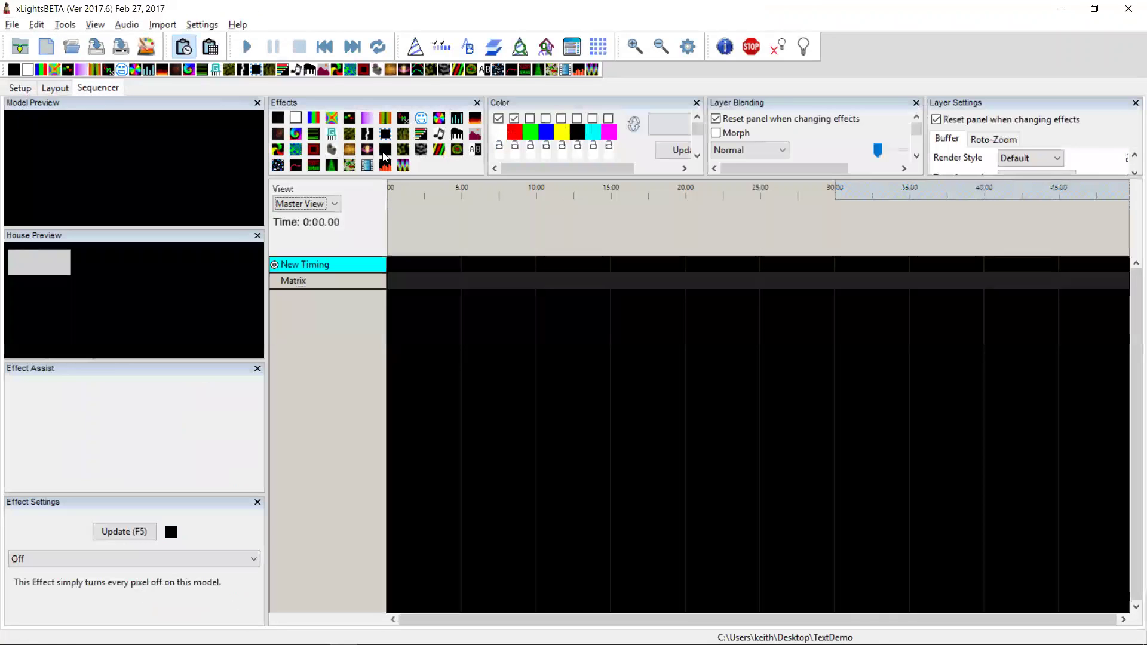
# Step: Add a Butterfly effect to the Matrix row from 0 to 30 seconds and save the sequence as butterfly
pyautogui.moveTo(333, 121); pyautogui.dragTo(835, 279)
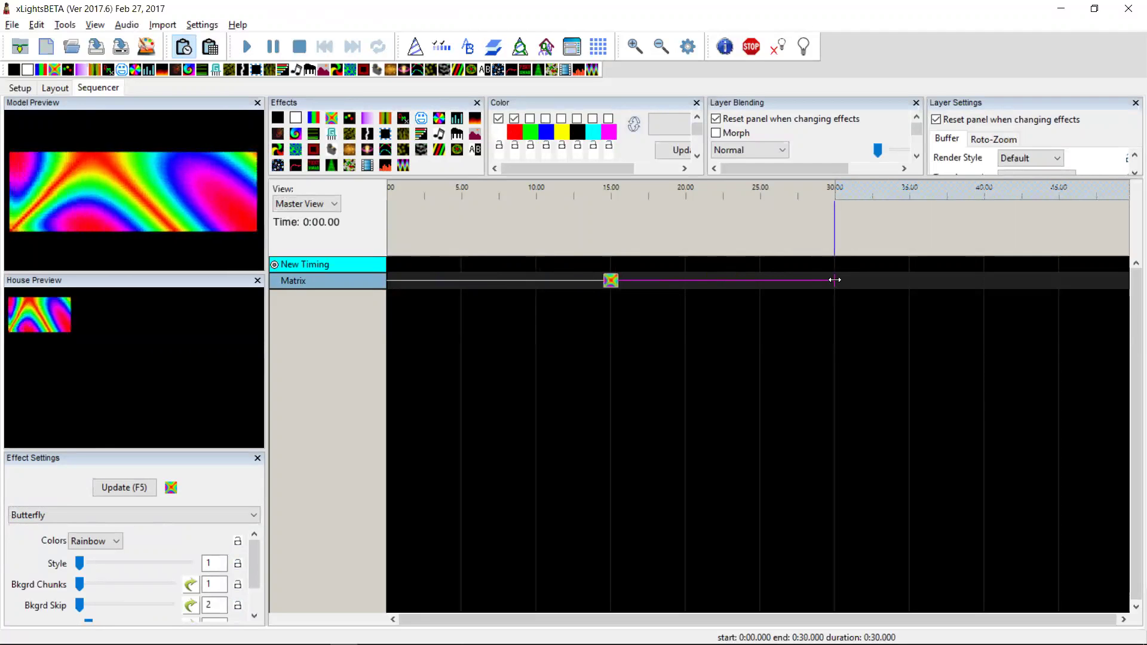
pyautogui.click(108, 51)
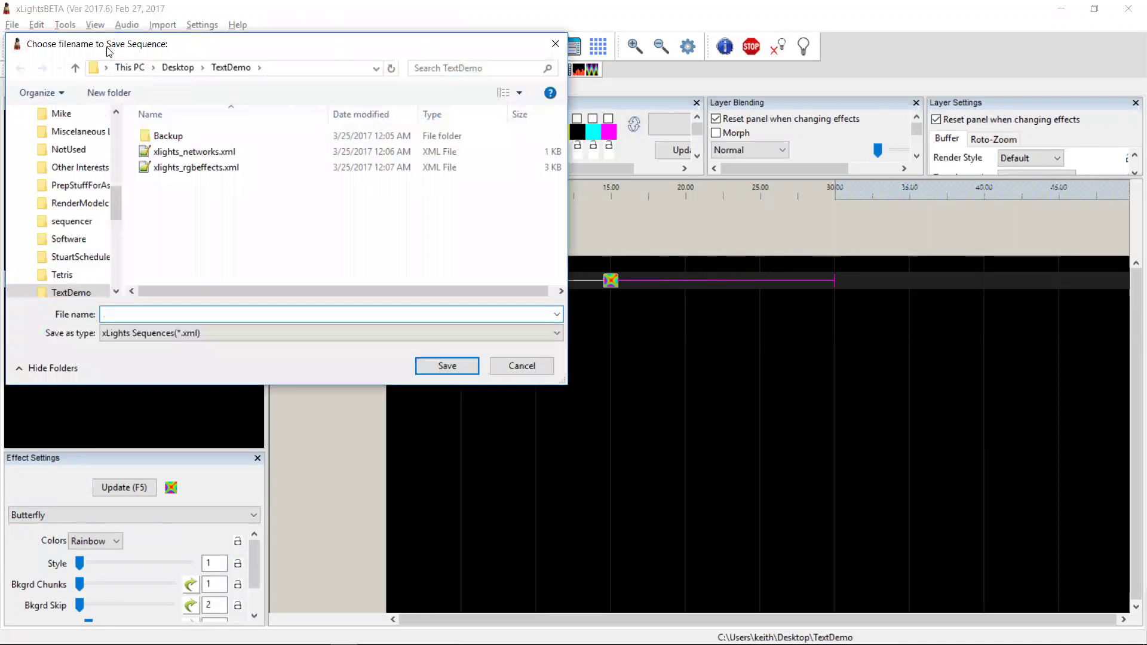
pyautogui.write('butterfly')
pyautogui.press('Return')
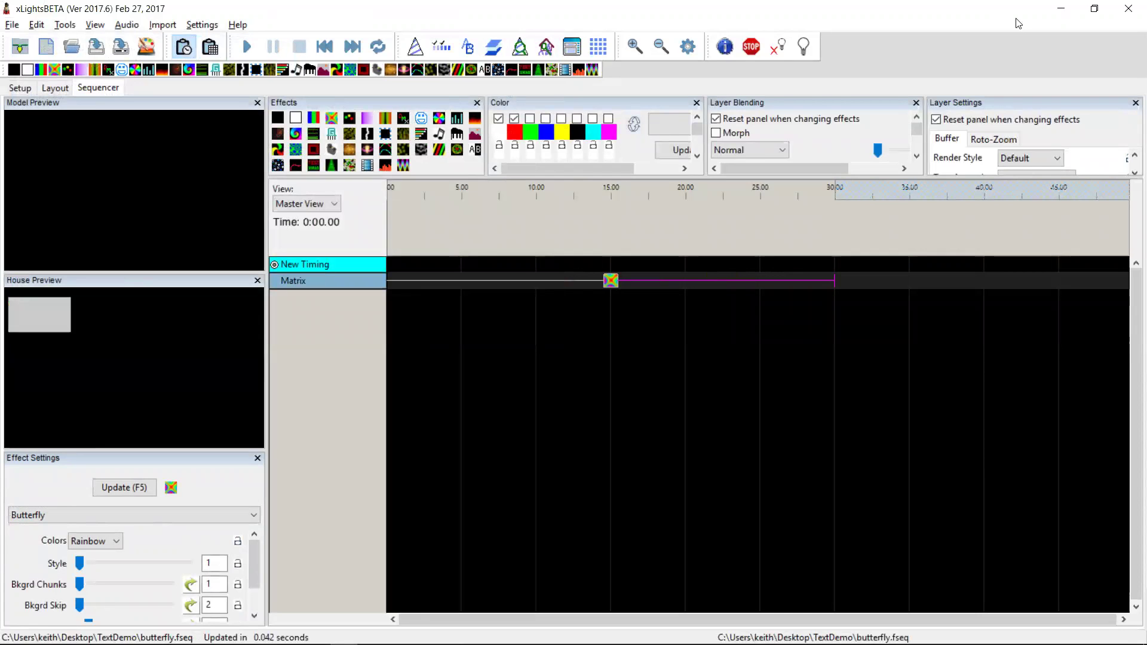
# Step: Close xLights, switch to xLights Scheduler and save its schedule with the desktop TextDemo folder as show folder
pyautogui.click(1129, 10)
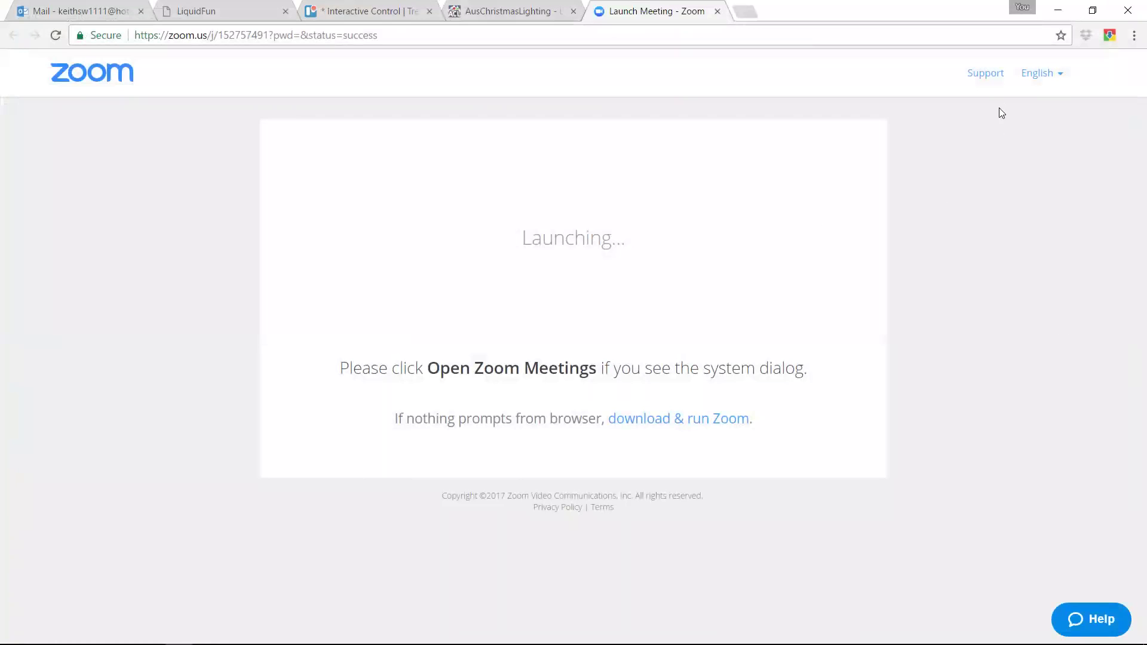
pyautogui.hotkey('alt', 'Tab')
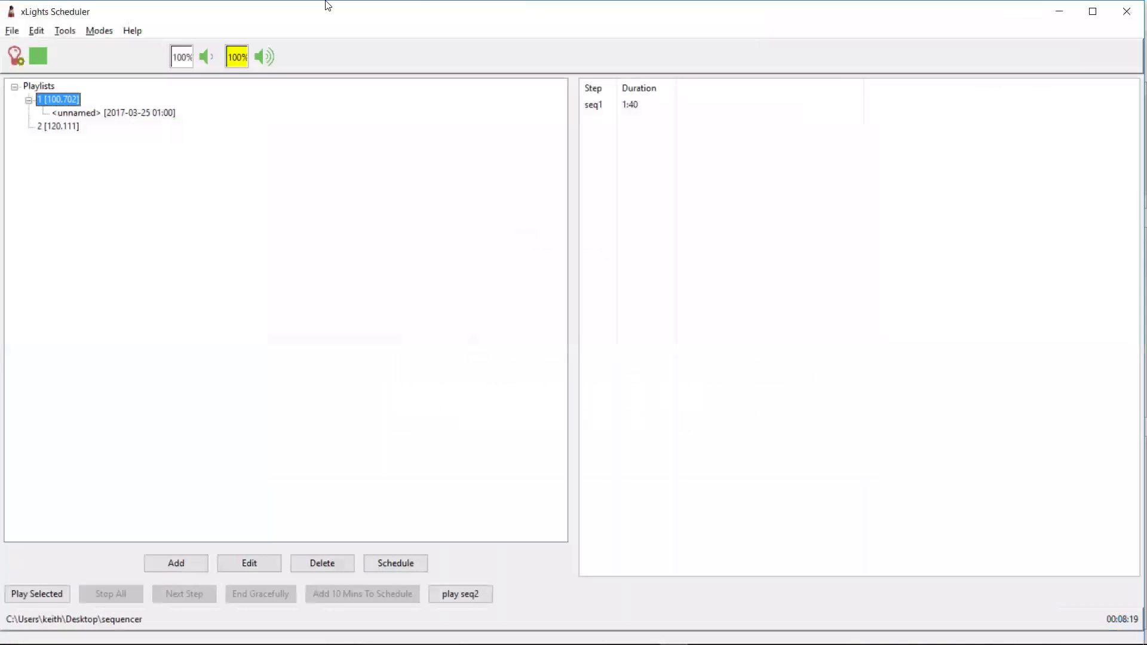
pyautogui.click(12, 30)
pyautogui.click(26, 49)
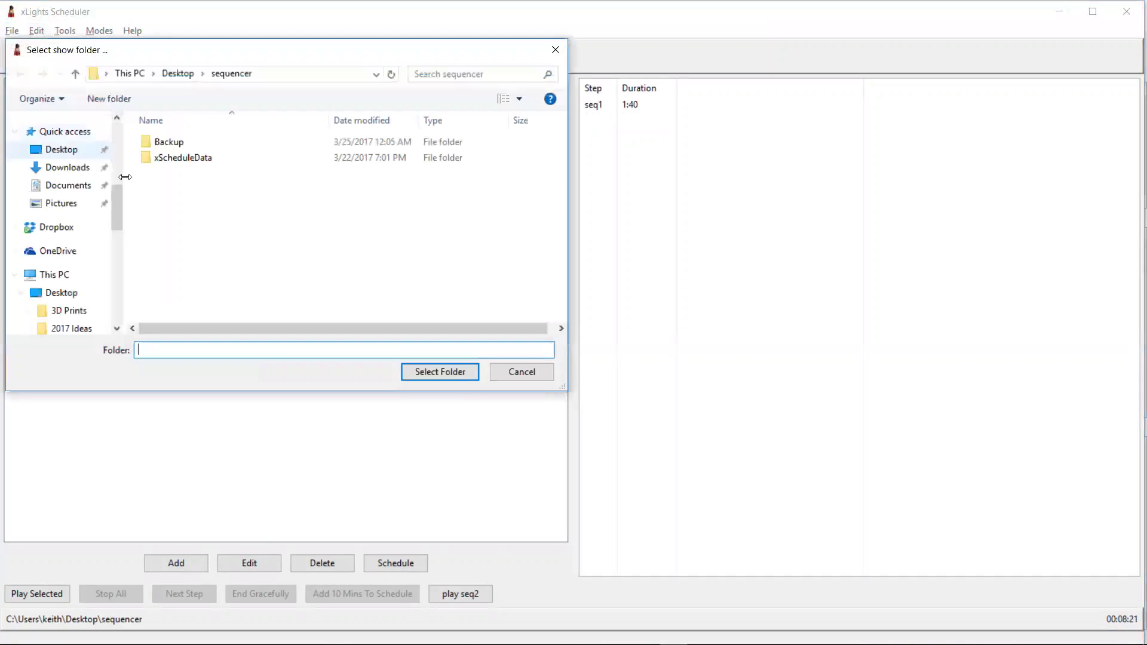
pyautogui.moveTo(113, 209); pyautogui.dragTo(122, 148)
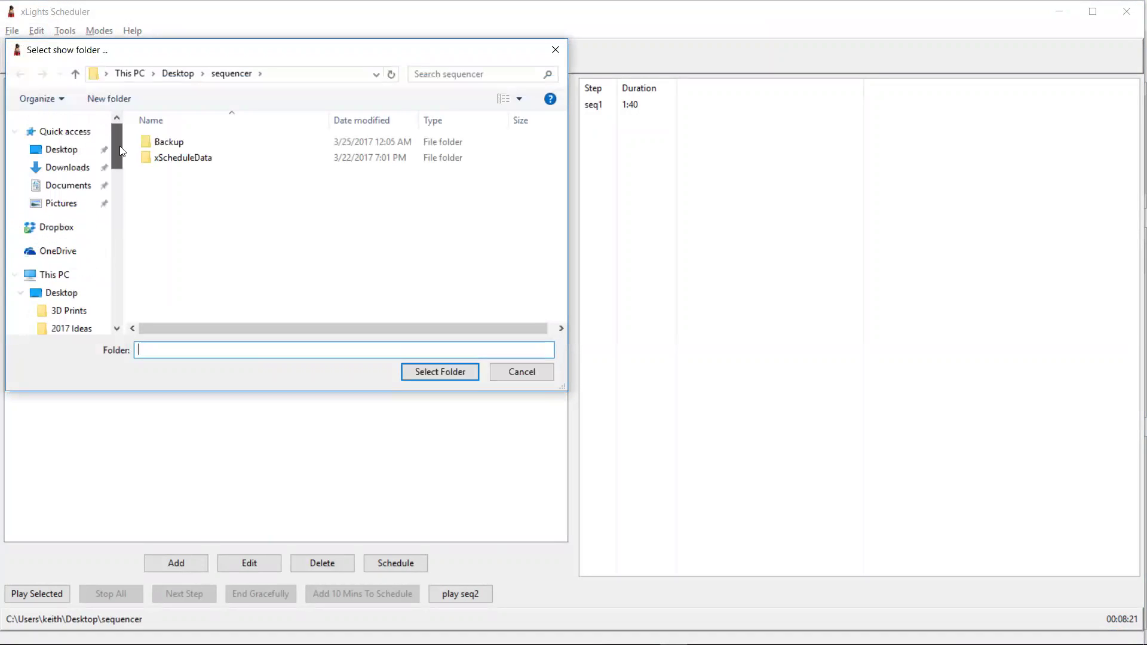
pyautogui.click(79, 152)
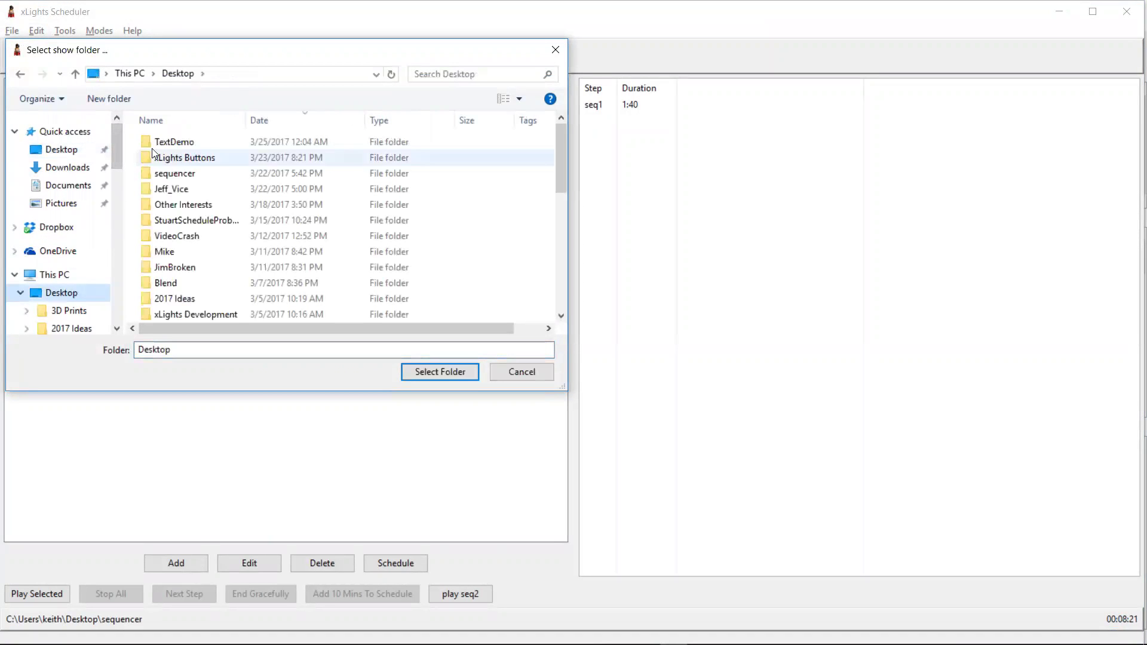
pyautogui.doubleClick(174, 147)
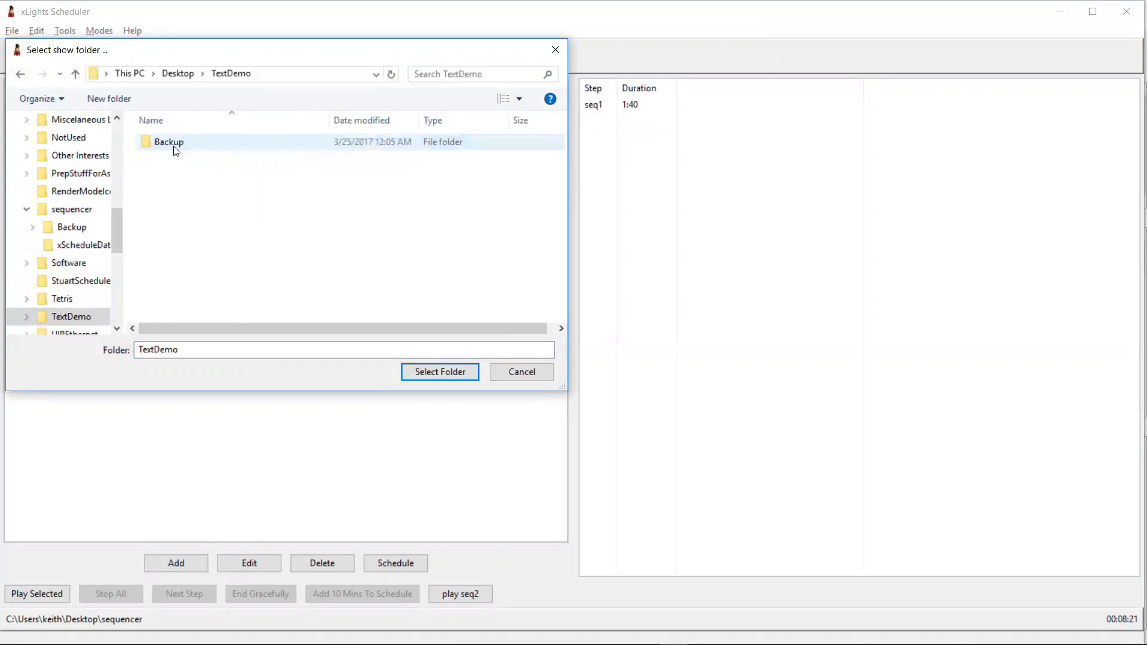
pyautogui.click(432, 375)
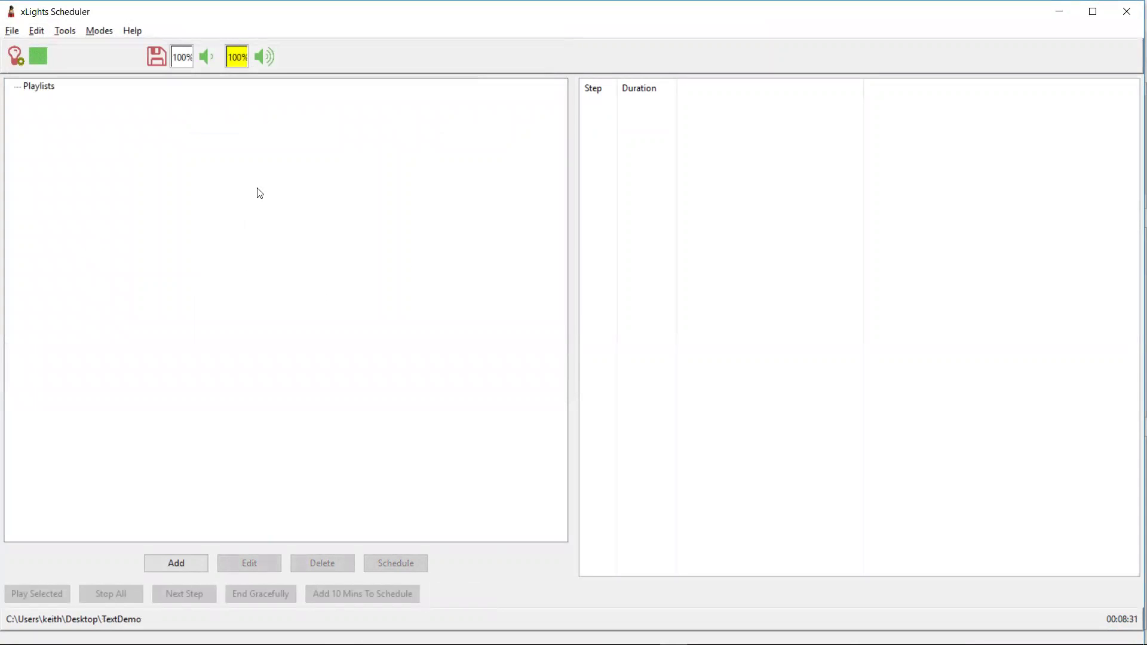
pyautogui.click(157, 57)
# Step: Add a playlist containing the butterfly FSEQ sequence, keeping its default name, and select it
pyautogui.click(173, 562)
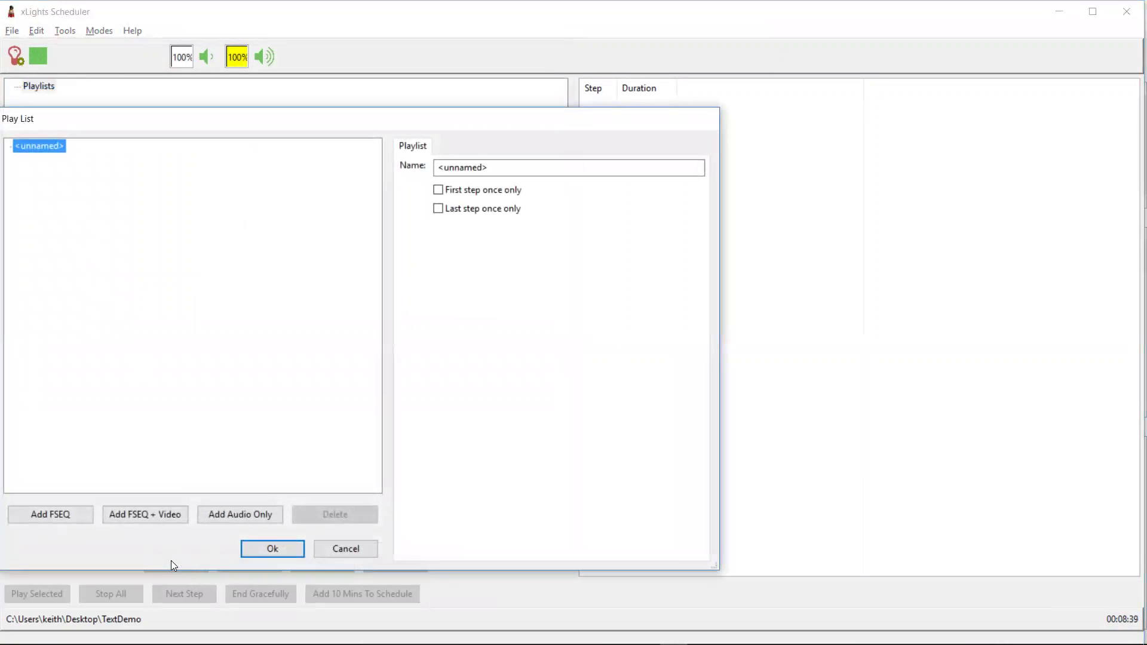
pyautogui.click(60, 511)
pyautogui.click(213, 250)
pyautogui.doubleClick(214, 251)
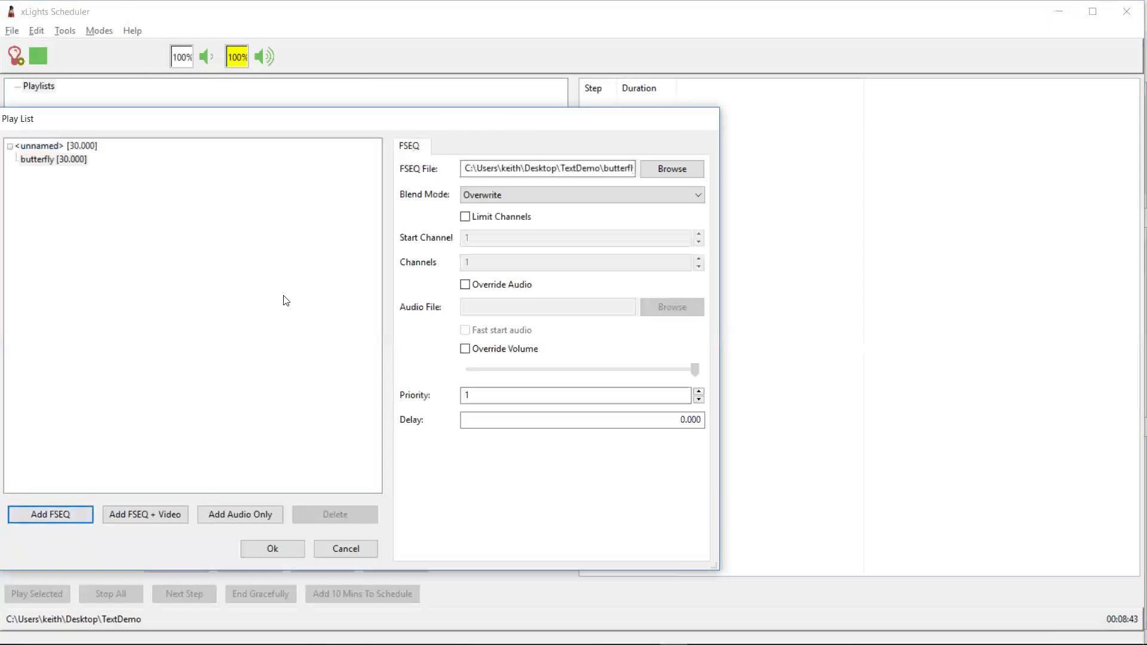
pyautogui.click(268, 550)
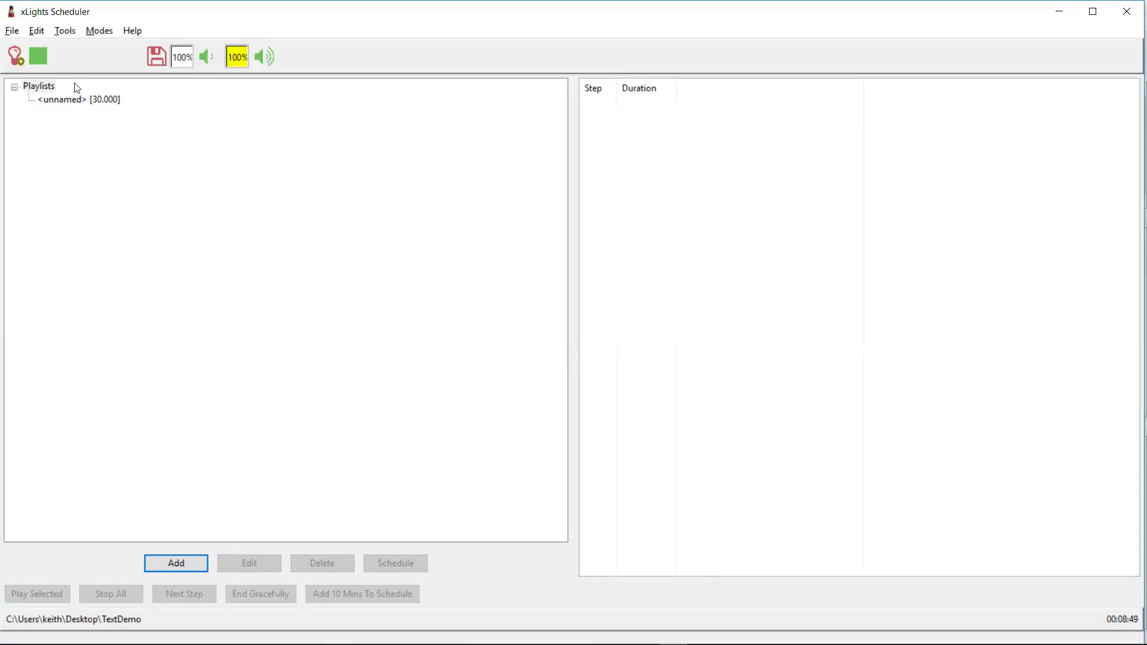
pyautogui.click(69, 103)
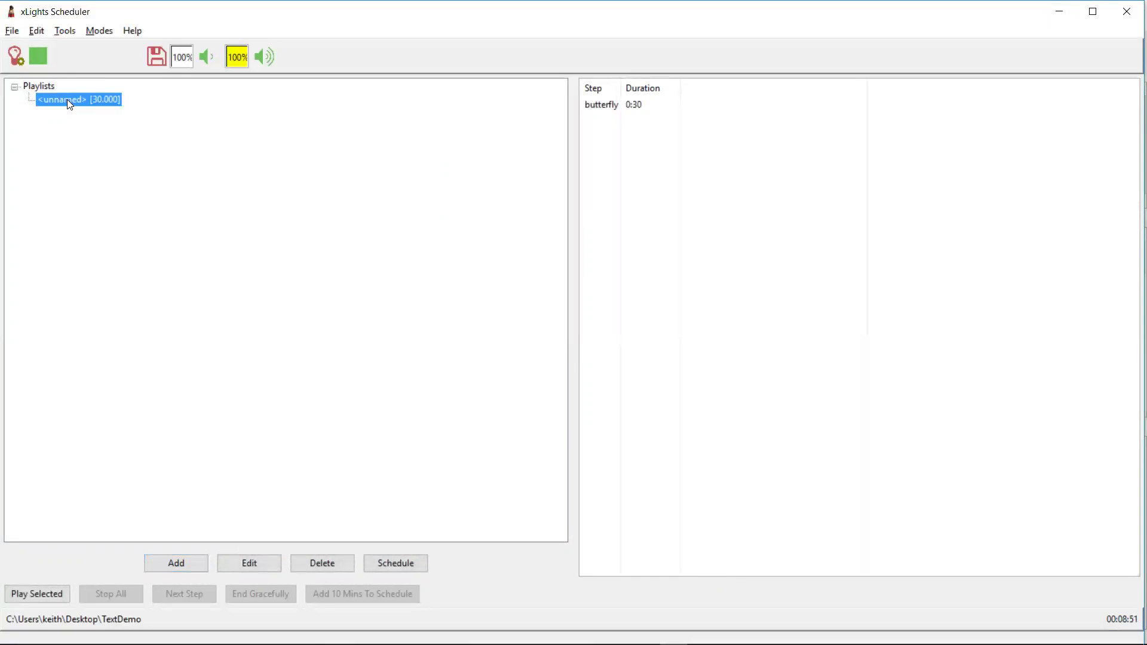
# Step: Add a virtual matrix named Matrix with height 32 and width 100
pyautogui.click(39, 31)
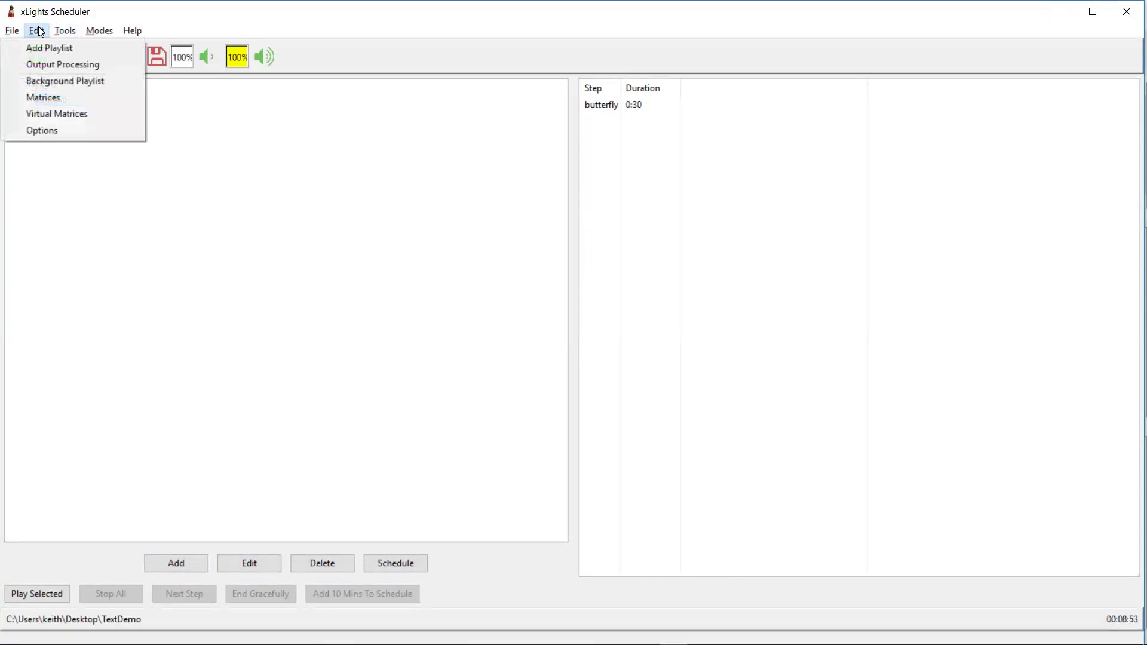
pyautogui.click(58, 111)
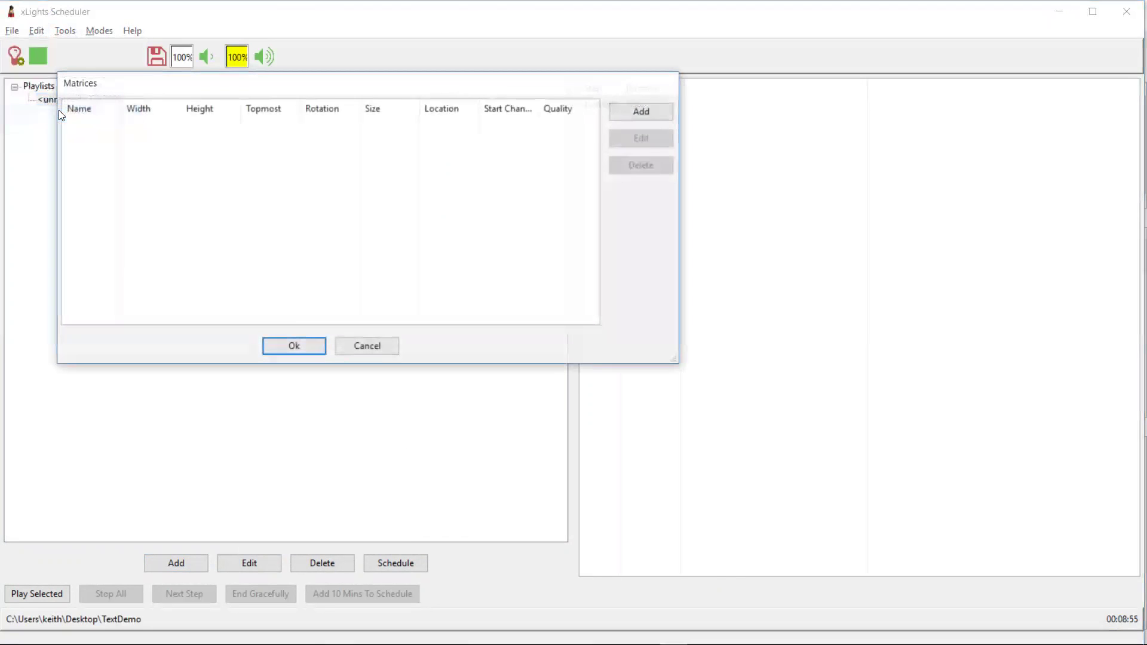
pyautogui.click(637, 116)
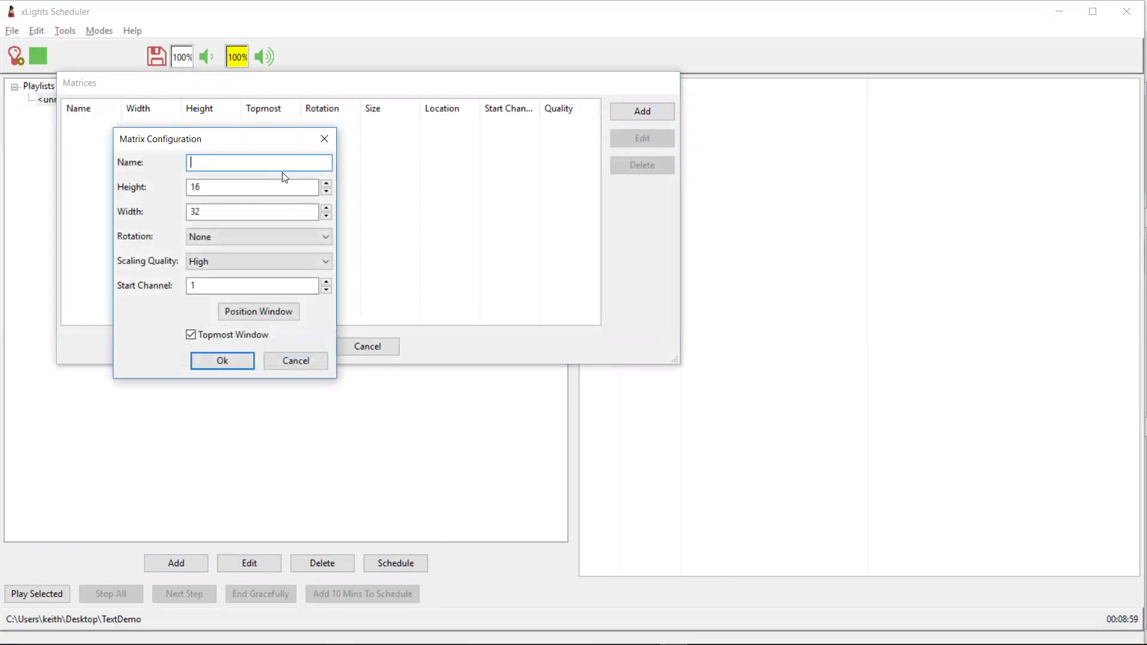
pyautogui.write('Matrix')
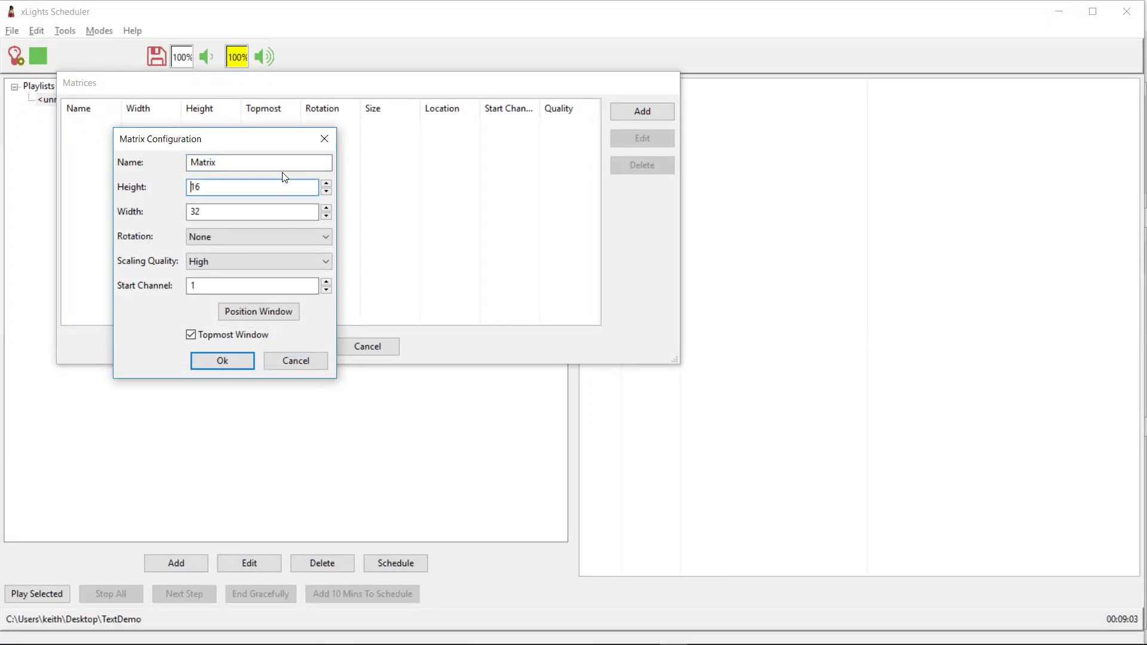
pyautogui.press('Tab')
pyautogui.write('32')
pyautogui.press('Tab')
pyautogui.write('100')
pyautogui.press('Tab')
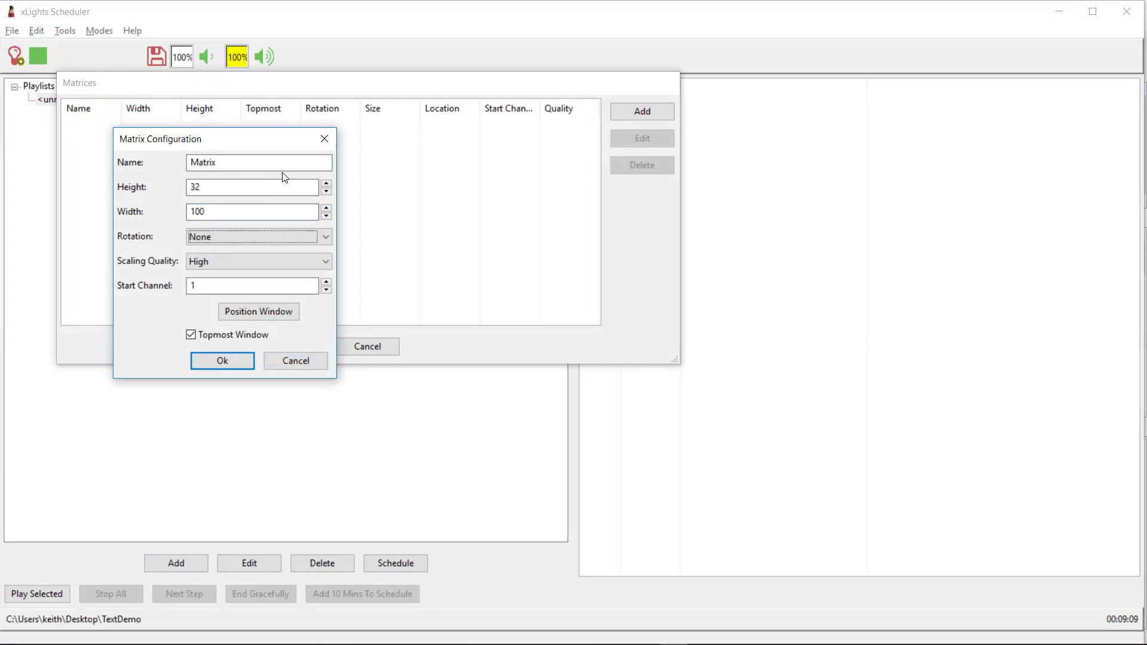
# Step: Set the virtual matrix's scaling quality to Normal and place its display window at about 581,165, sized about 462 by 189
pyautogui.click(232, 263)
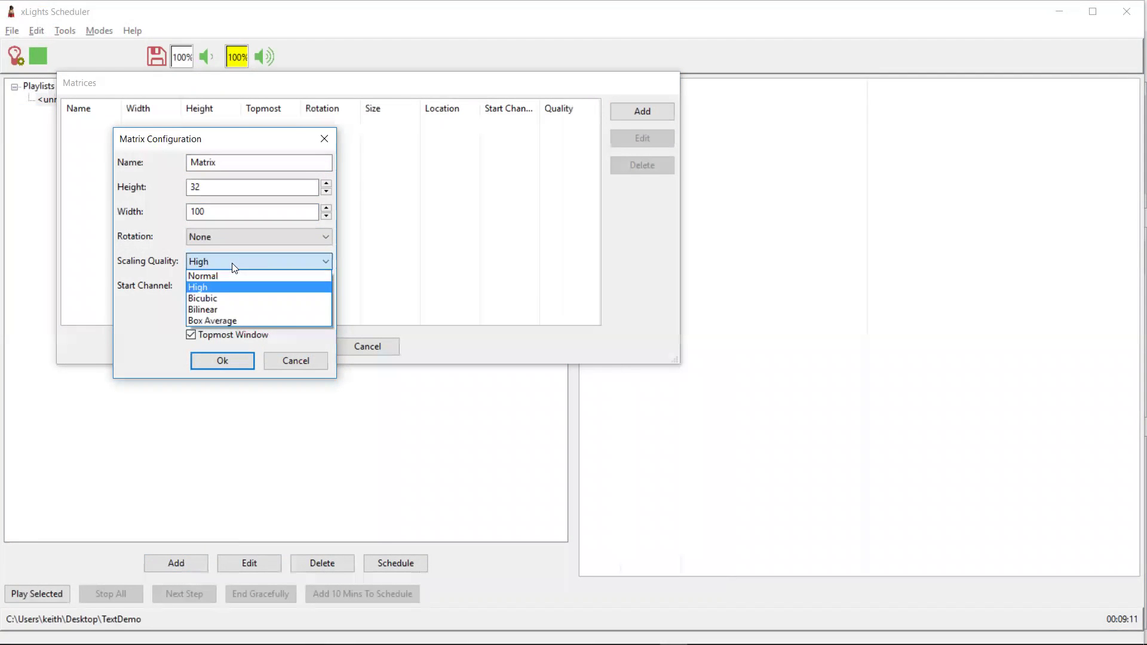
pyautogui.click(230, 276)
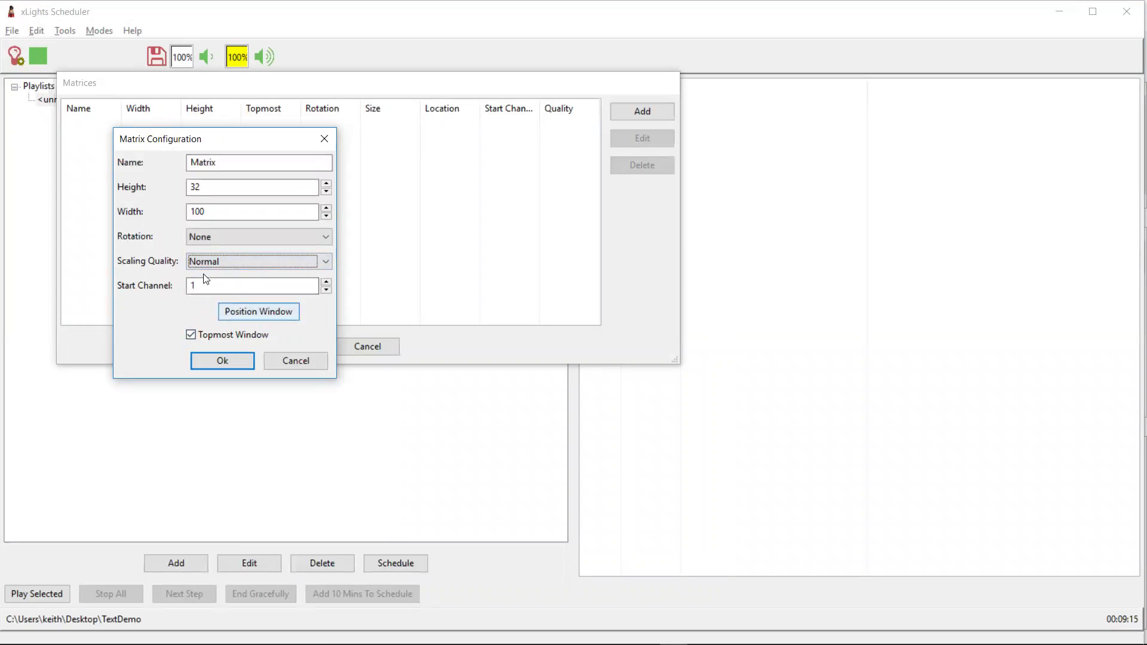
pyautogui.click(273, 317)
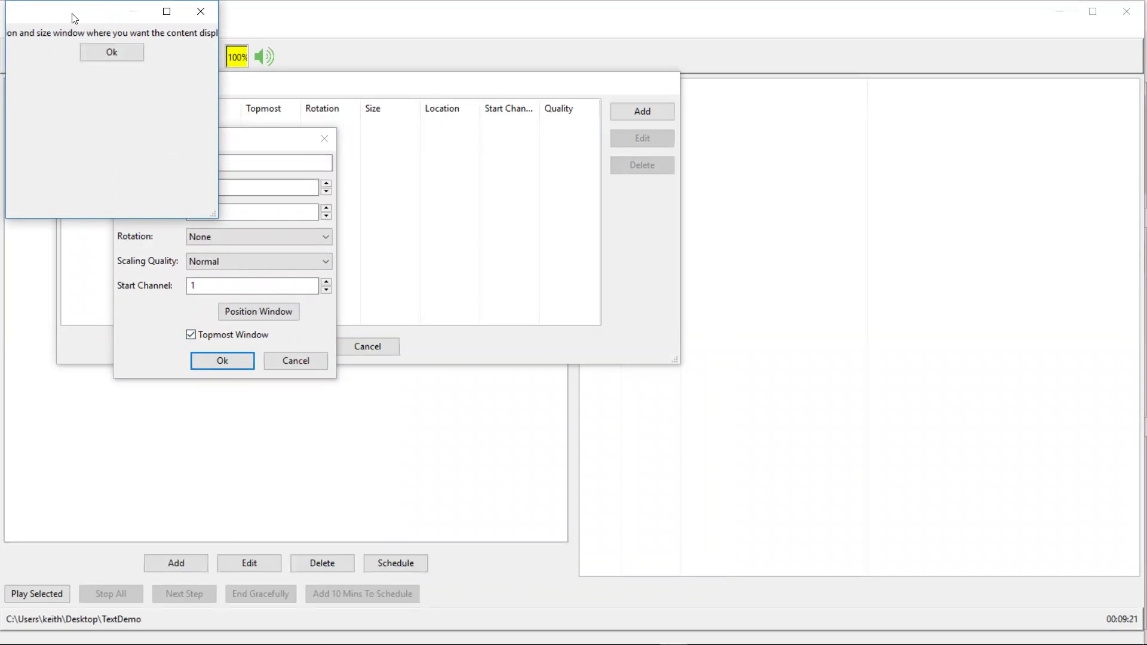
pyautogui.moveTo(75, 19); pyautogui.dragTo(507, 145)
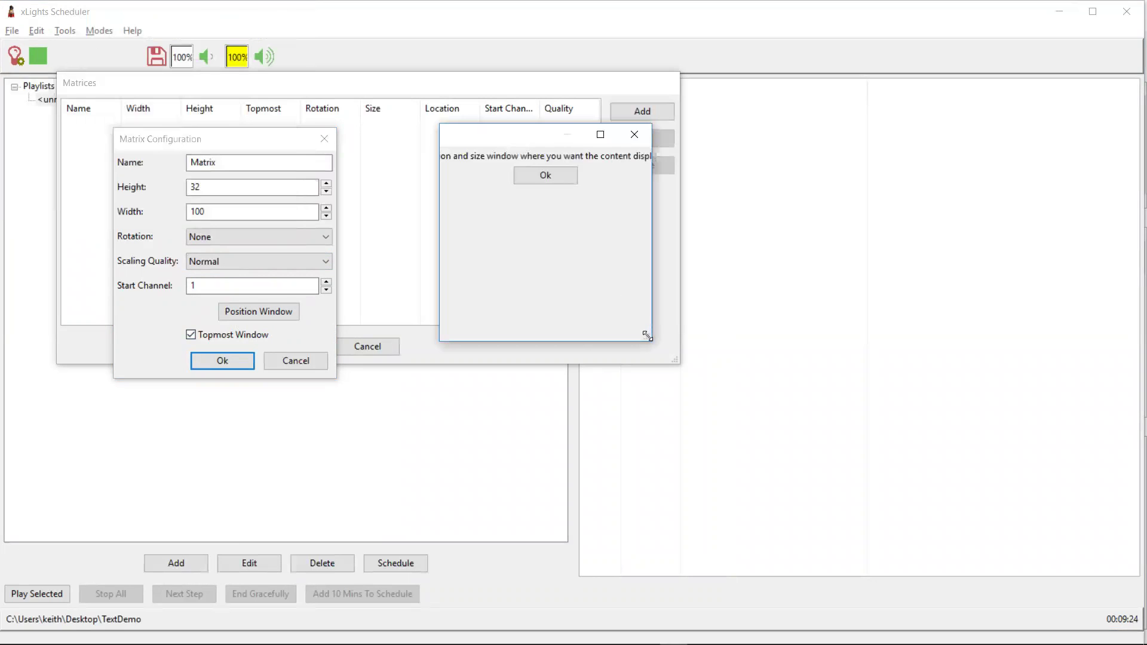
pyautogui.moveTo(648, 336); pyautogui.dragTo(771, 255)
pyautogui.click(624, 177)
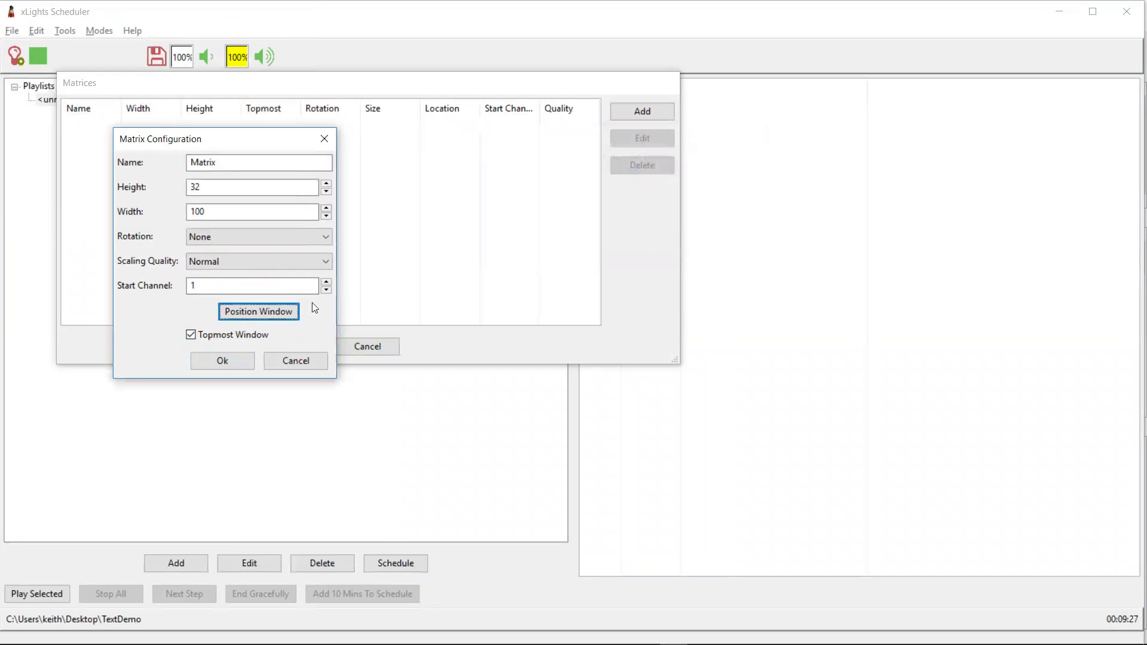
pyautogui.click(236, 358)
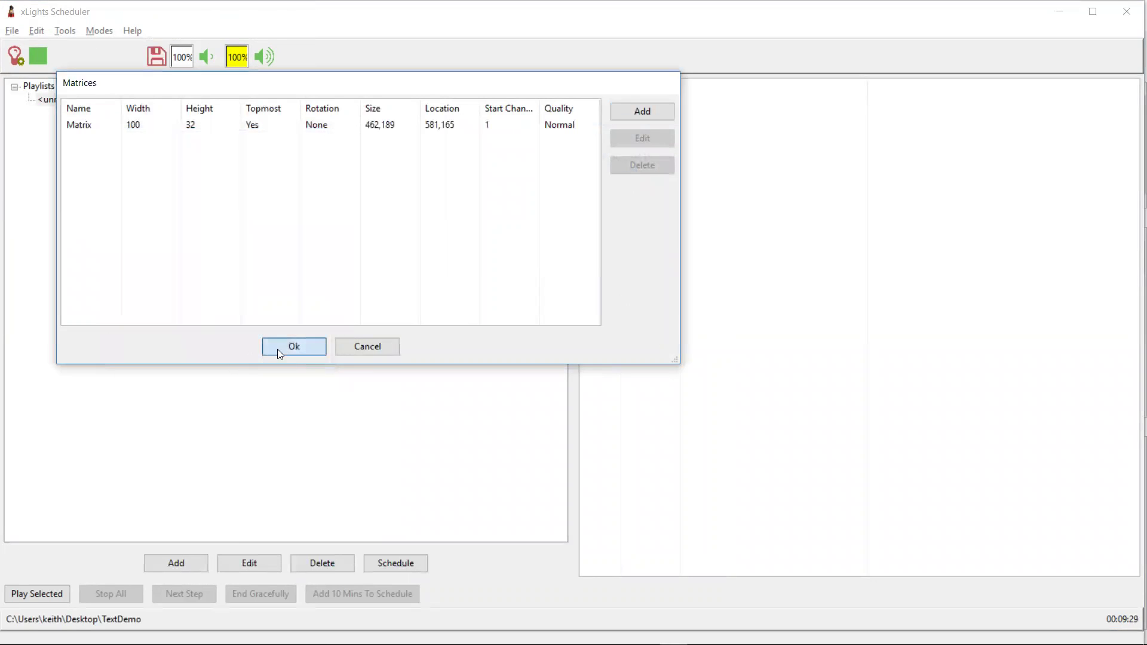
pyautogui.click(278, 349)
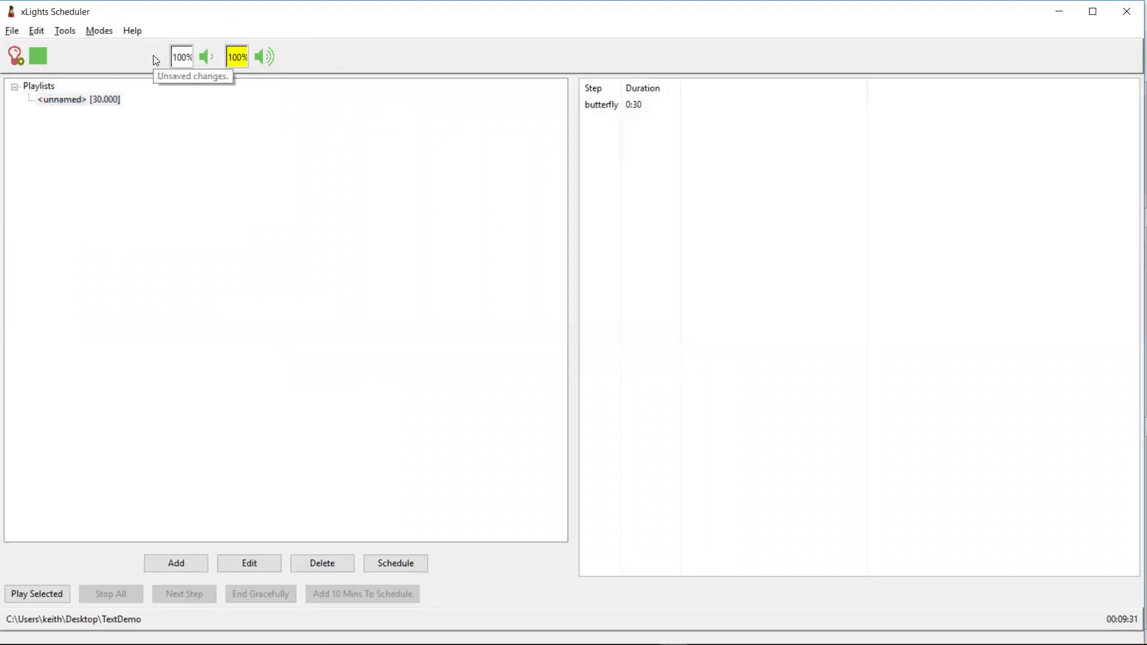
# Step: Save the schedule and test-play the butterfly playlist on the virtual matrix, stopping it after a short preview
pyautogui.click(154, 57)
pyautogui.click(92, 100)
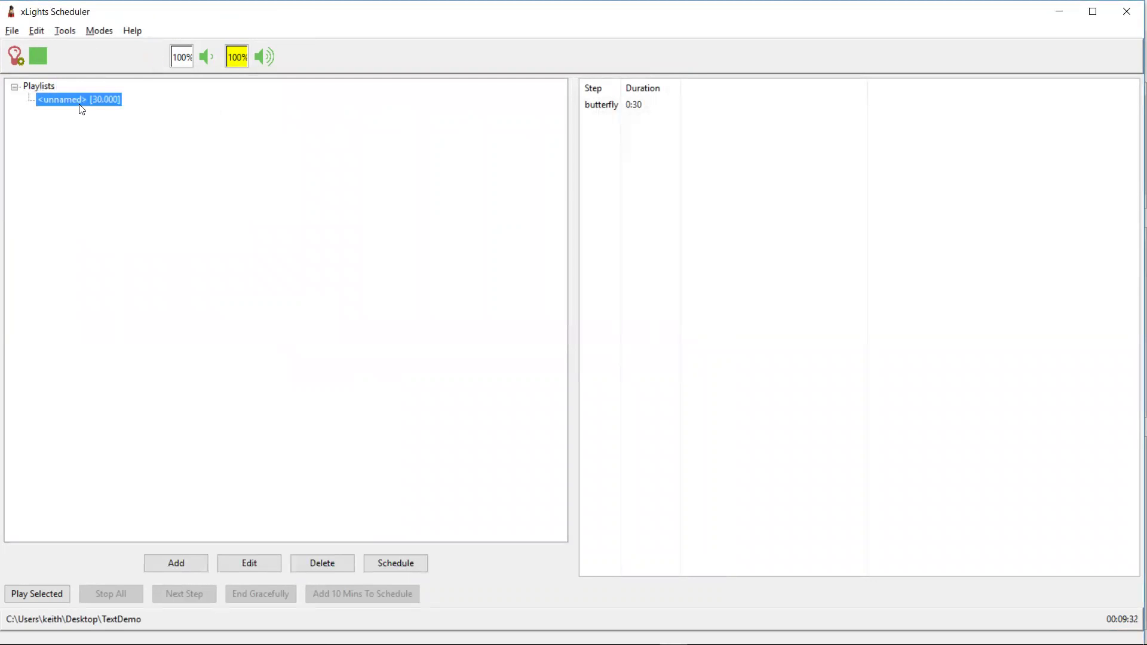
pyautogui.click(29, 594)
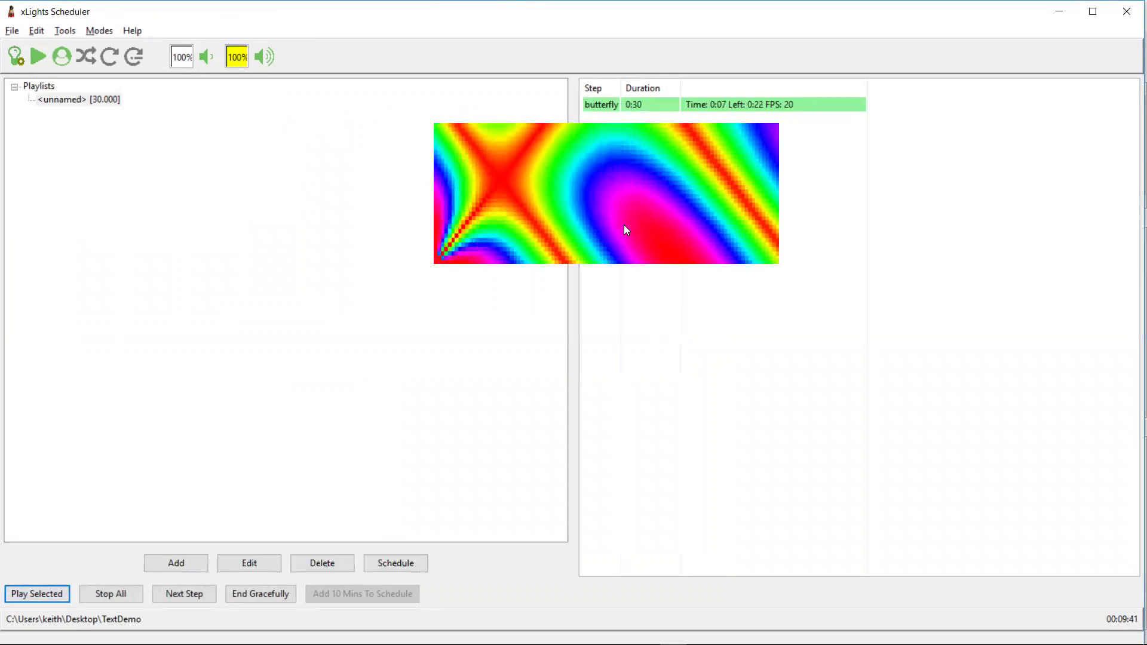
pyautogui.click(115, 598)
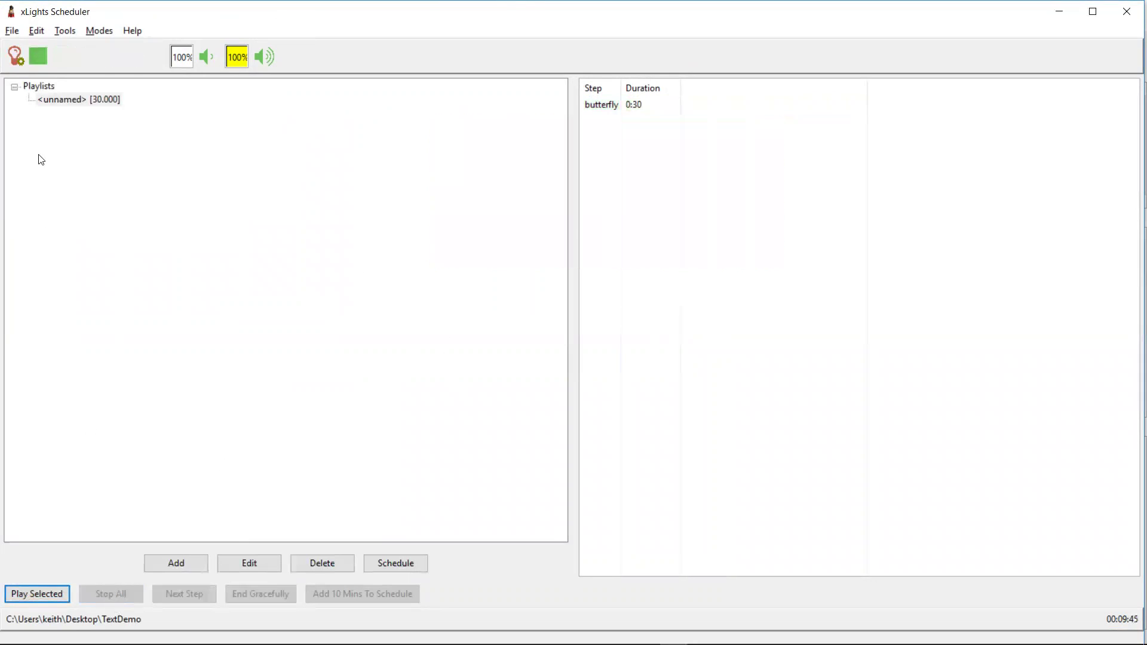
# Step: Add an advanced playlist with its default name, containing a text item named Text
pyautogui.rightClick(49, 99)
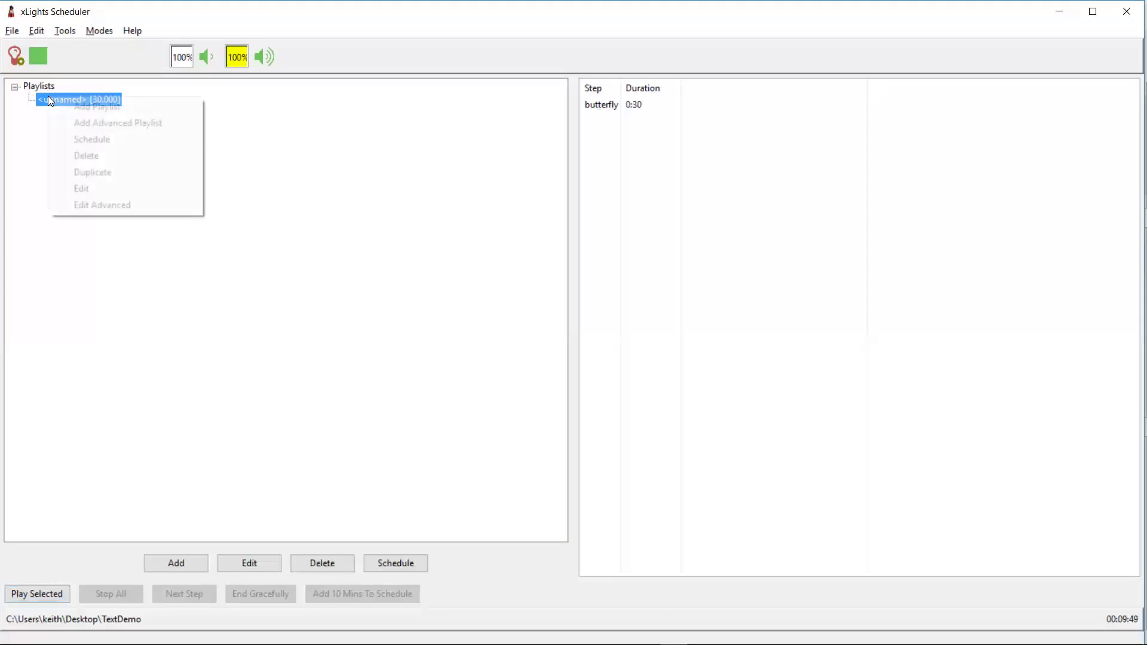
pyautogui.click(124, 121)
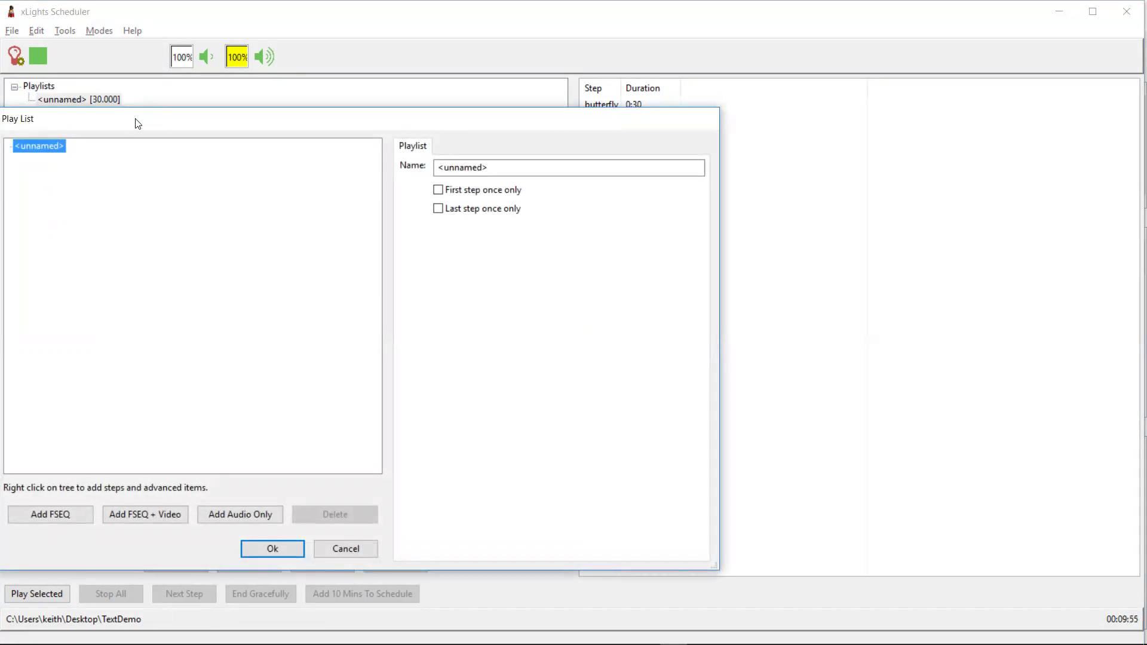
pyautogui.moveTo(147, 123); pyautogui.dragTo(373, 131)
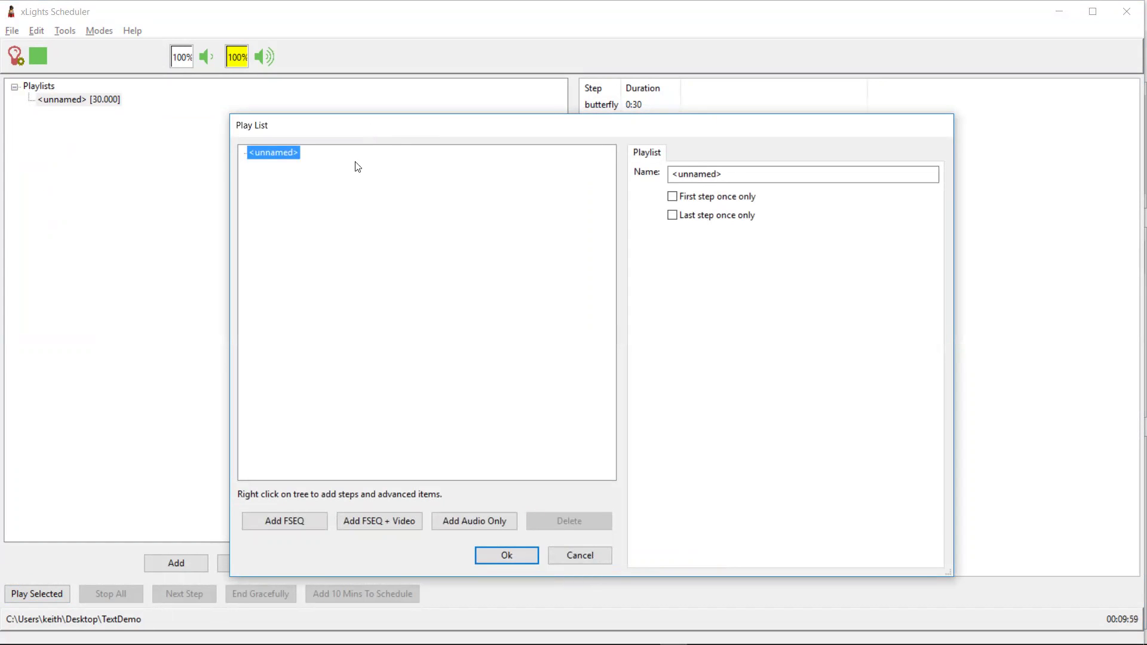
pyautogui.rightClick(286, 157)
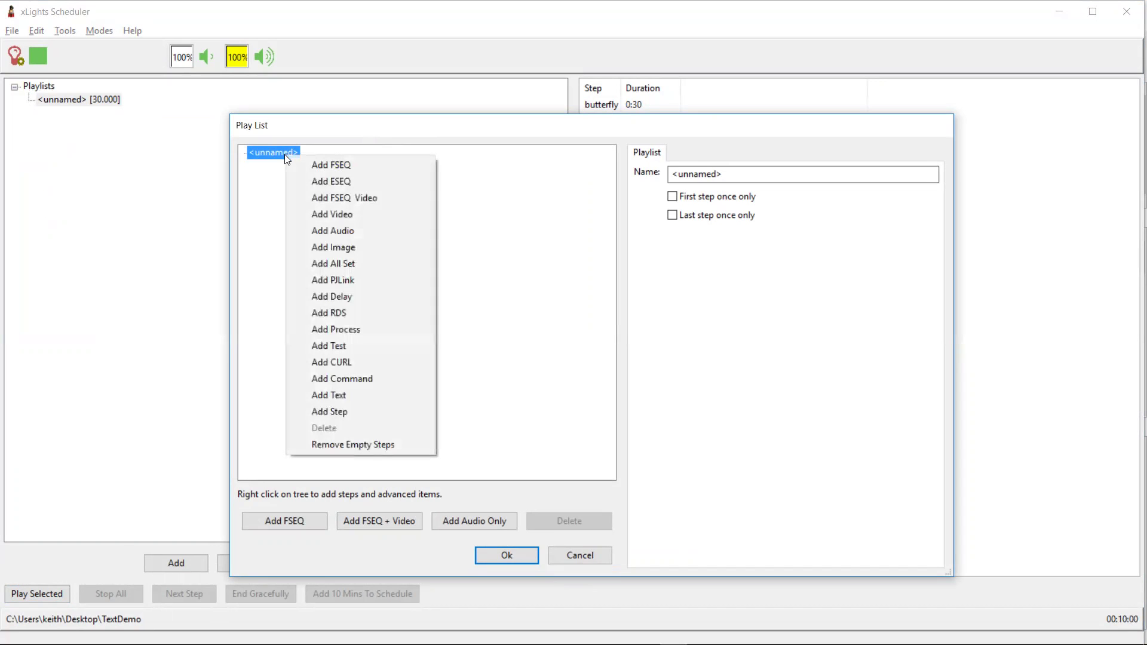
pyautogui.click(330, 395)
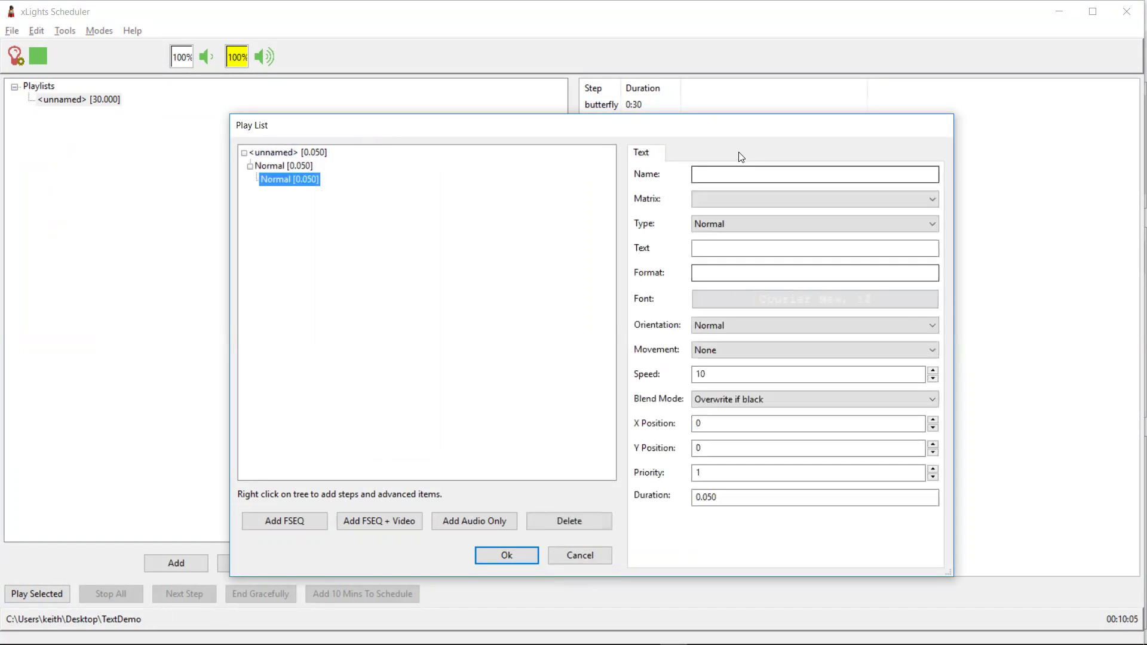
pyautogui.click(721, 176)
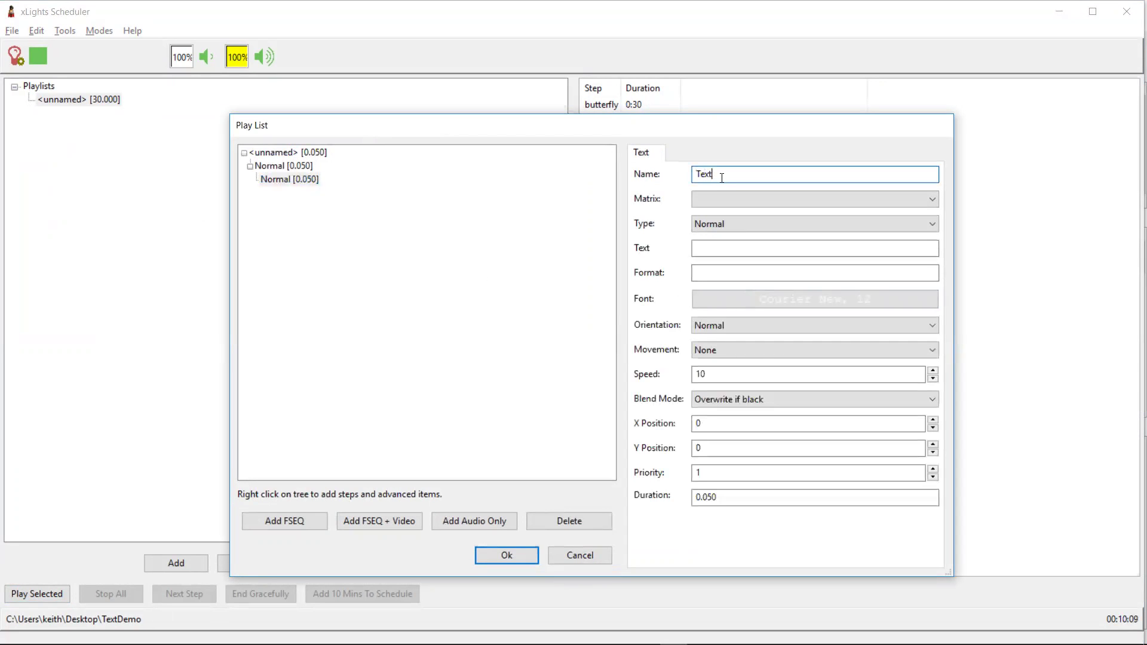
pyautogui.click(795, 199)
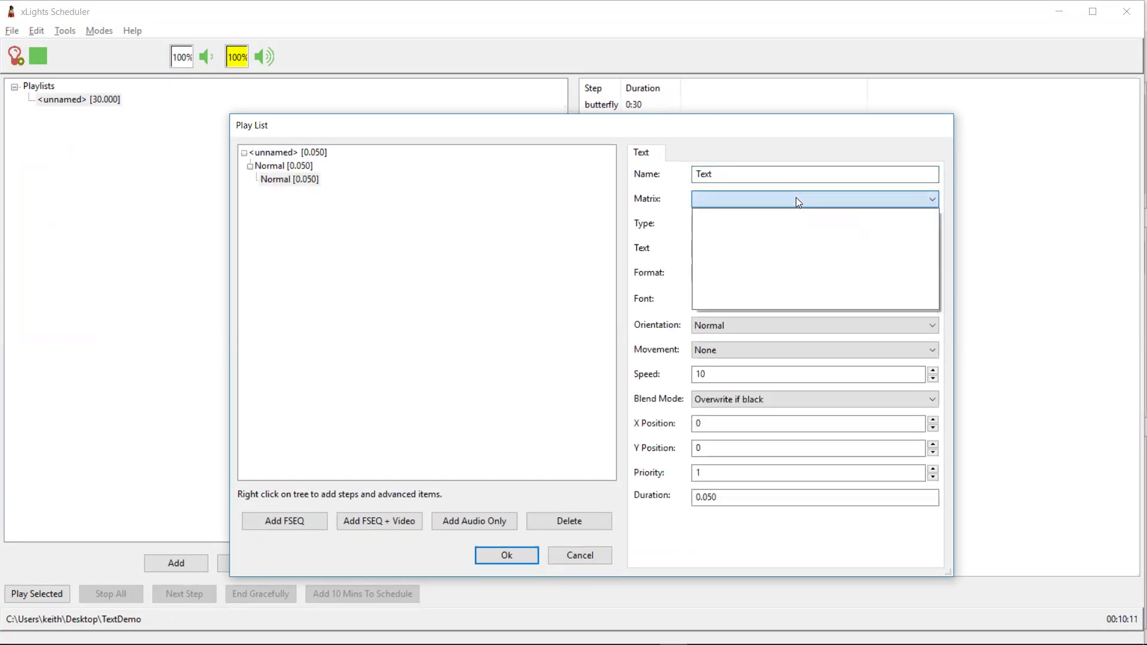
pyautogui.click(796, 197)
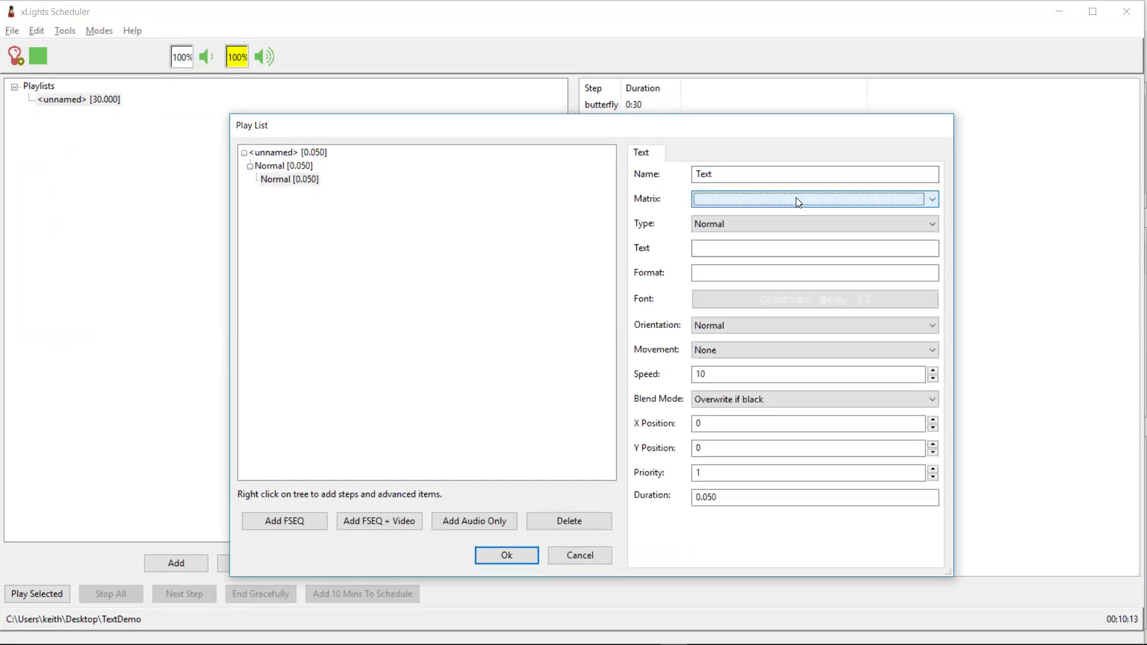
pyautogui.click(520, 556)
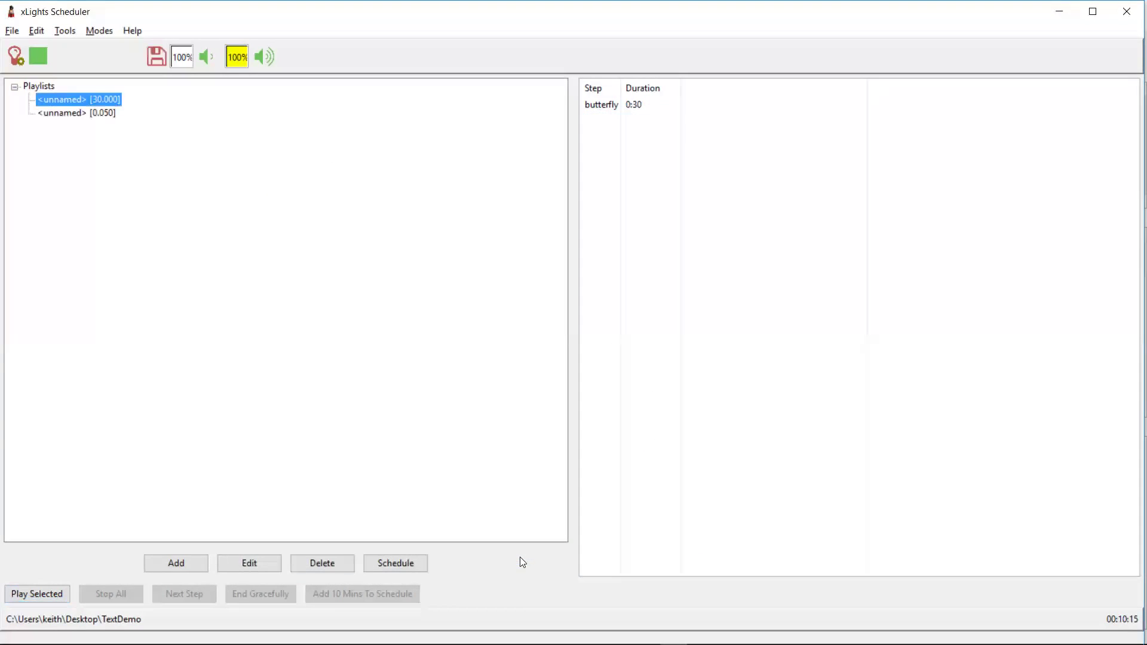
# Step: Add a regular matrix named M with 32 strings and a string length of 100
pyautogui.click(45, 31)
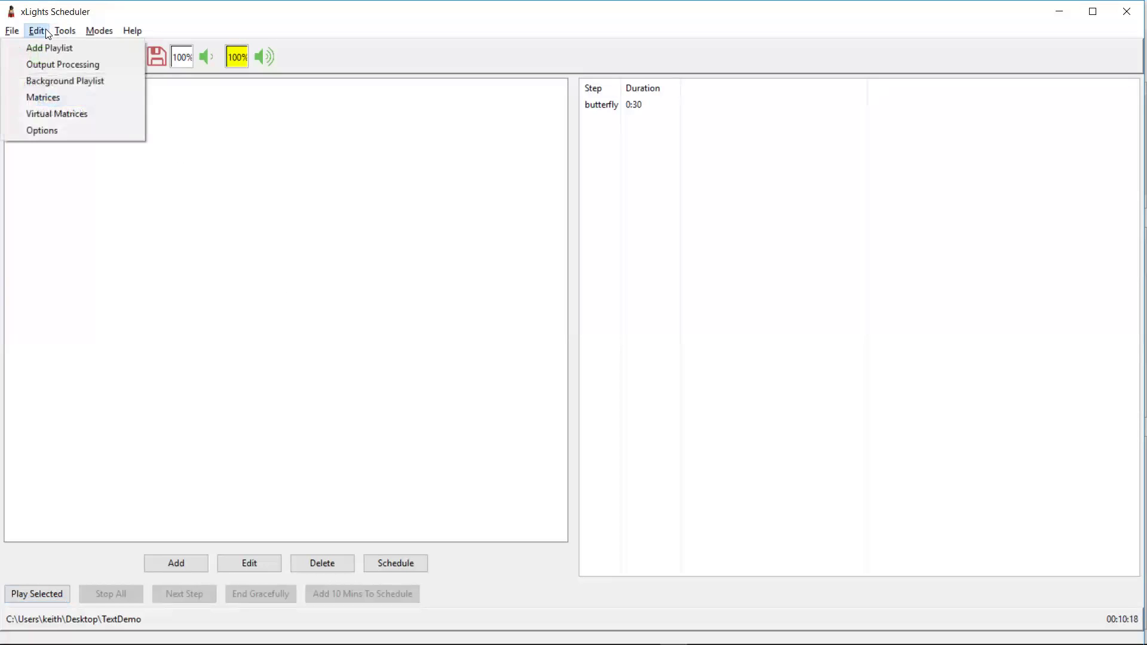
pyautogui.click(53, 96)
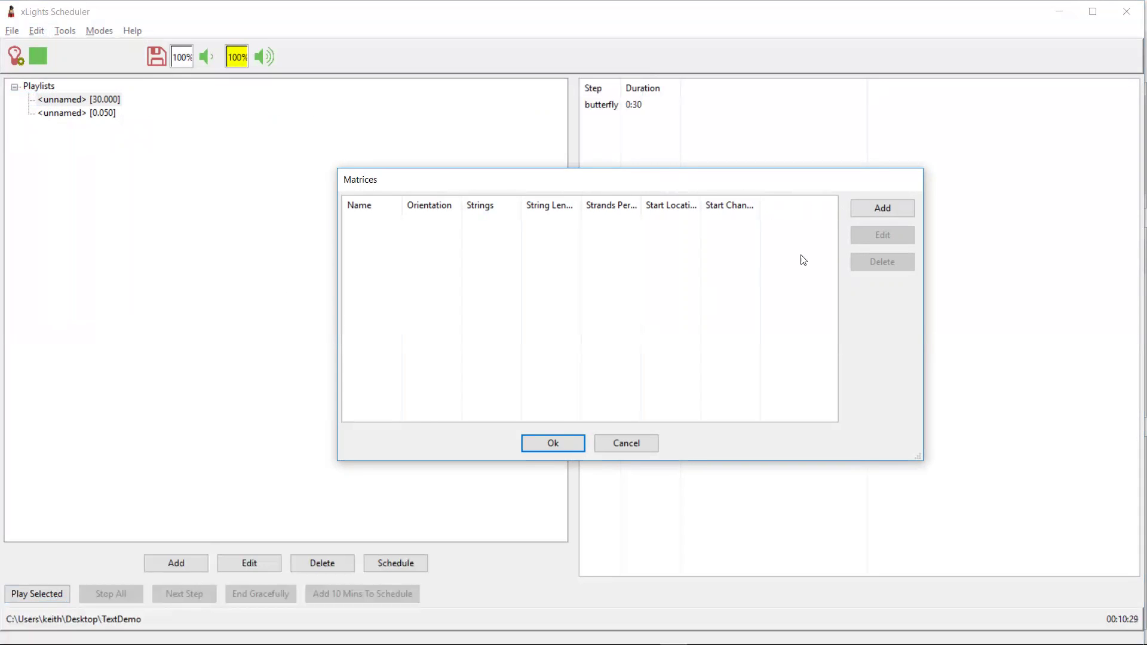
pyautogui.click(877, 218)
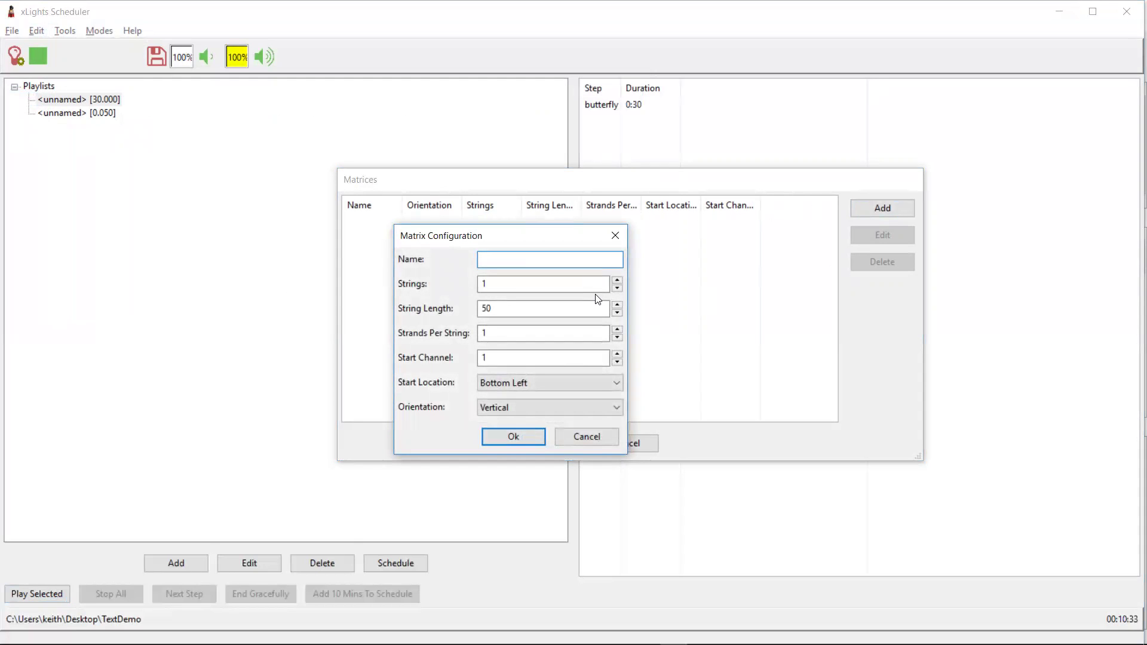
pyautogui.write('M')
pyautogui.press('Tab')
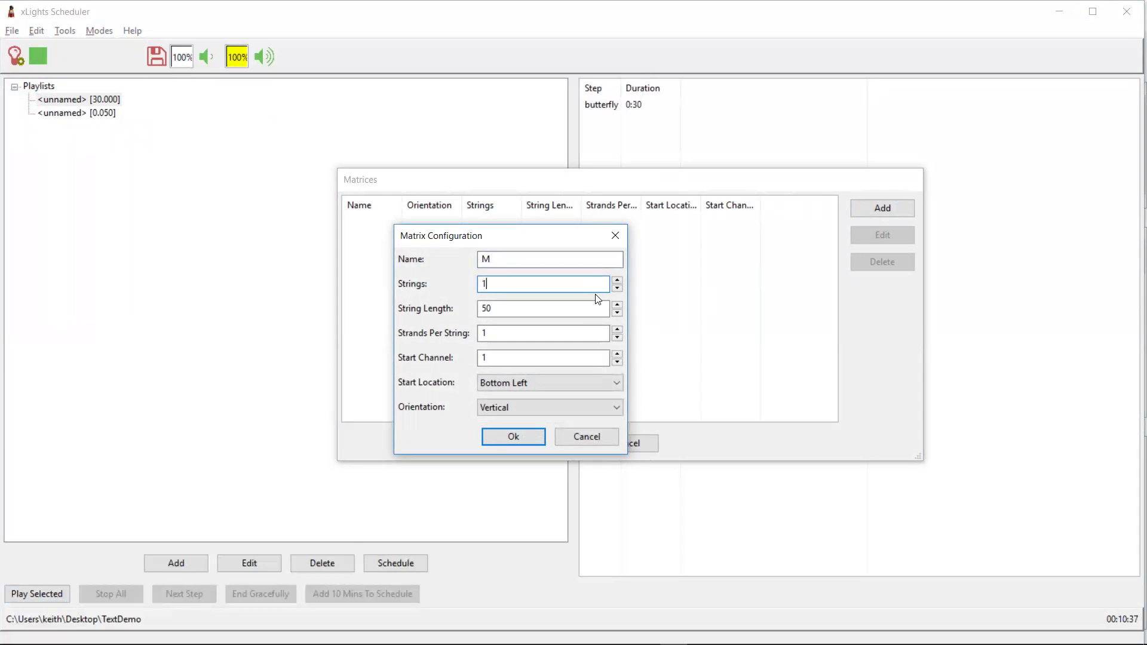
pyautogui.write('32')
pyautogui.press('Tab')
pyautogui.write('100')
pyautogui.press('Tab')
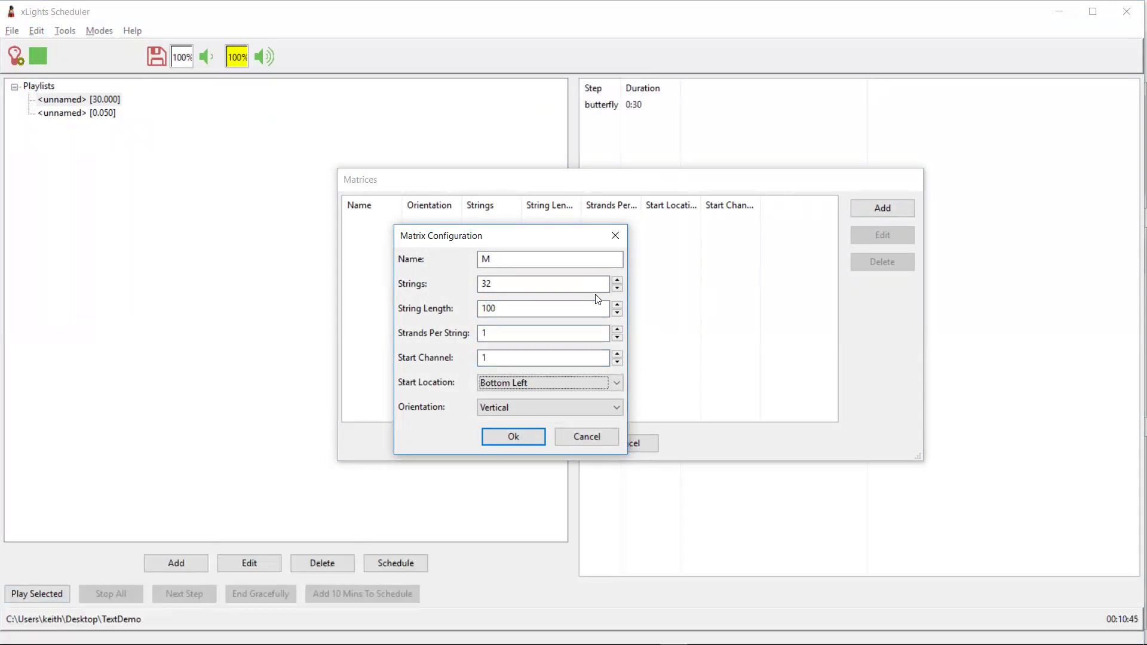
# Step: Set matrix M's start location to Top Left and its orientation to Horizontal, and accept the matrix list
pyautogui.click(561, 381)
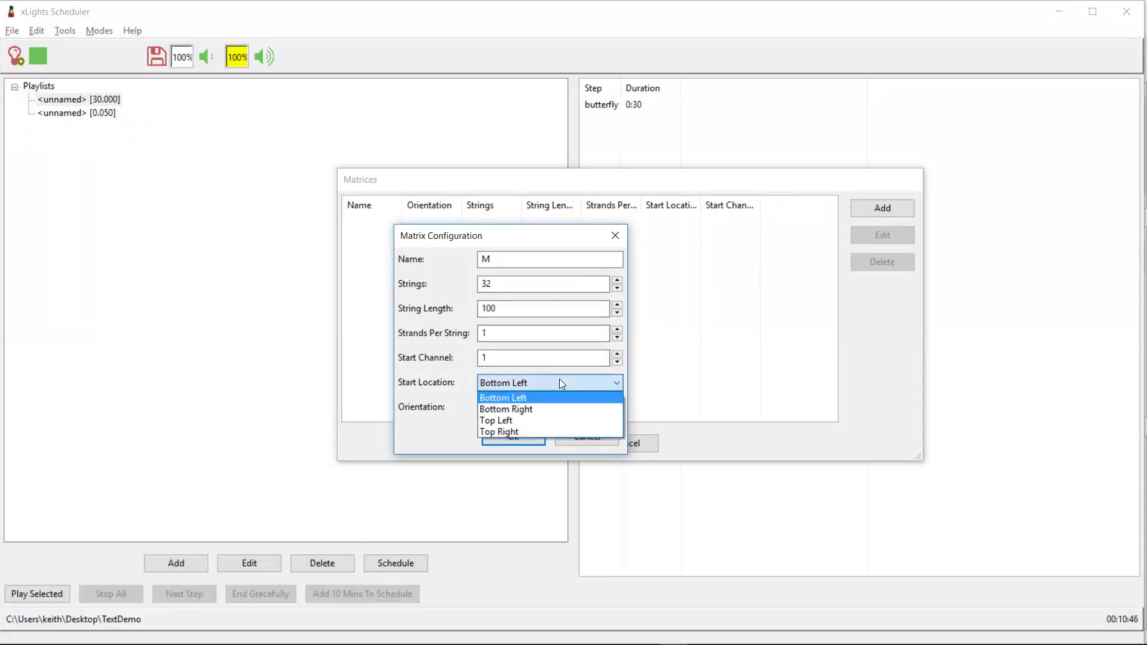
pyautogui.click(522, 416)
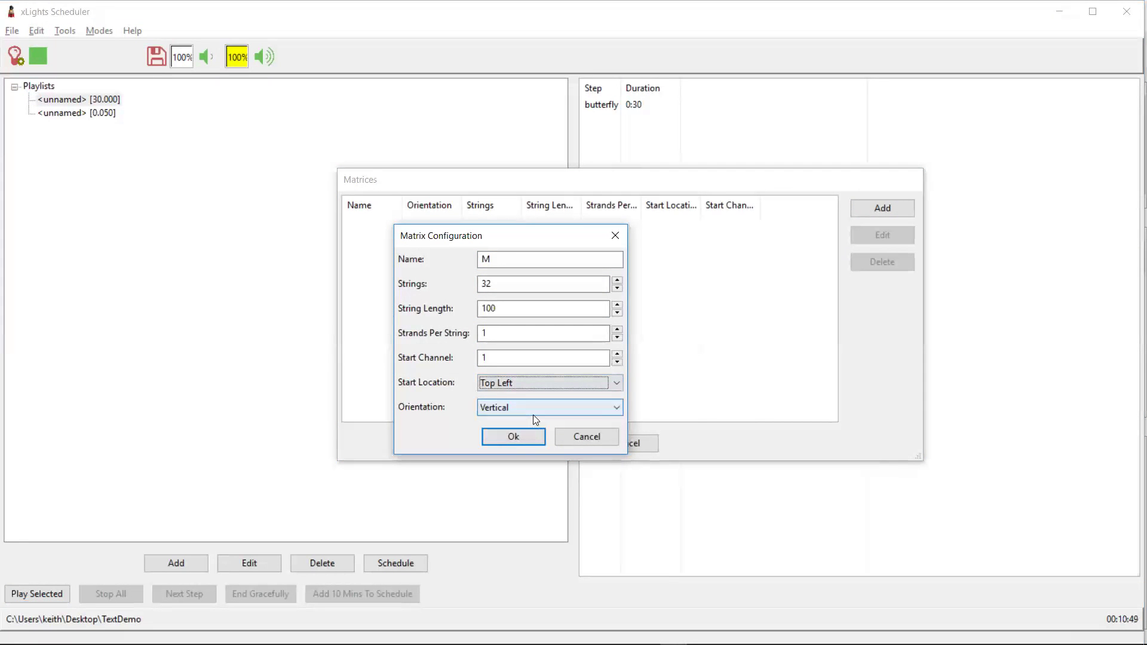
pyautogui.click(532, 411)
pyautogui.click(522, 429)
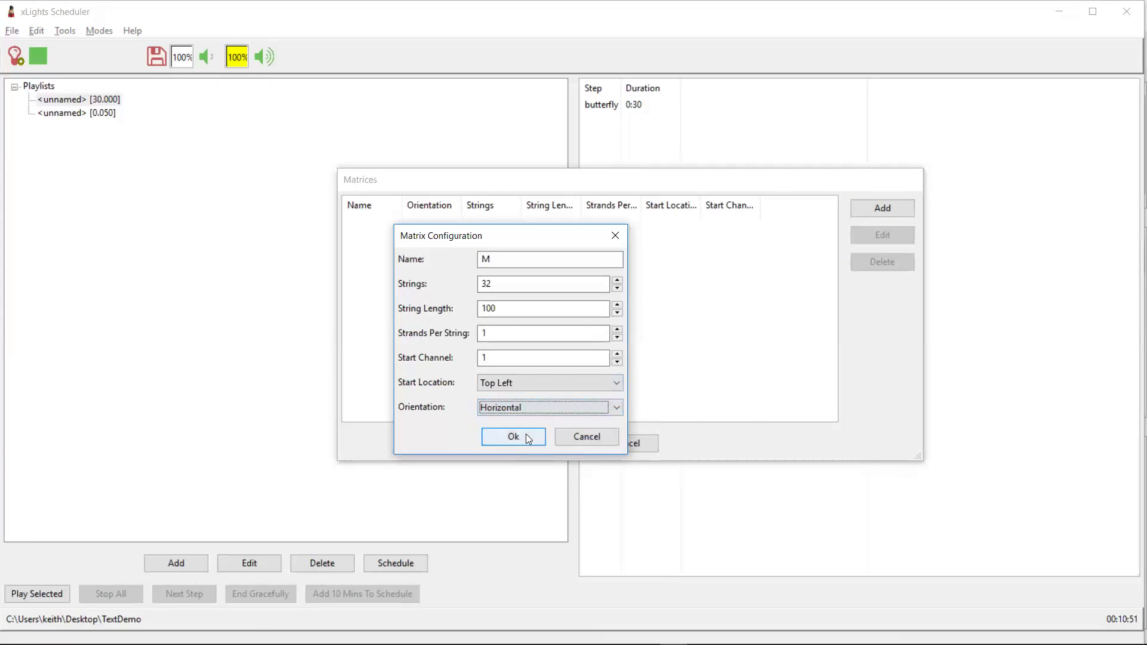
pyautogui.click(525, 435)
pyautogui.click(541, 443)
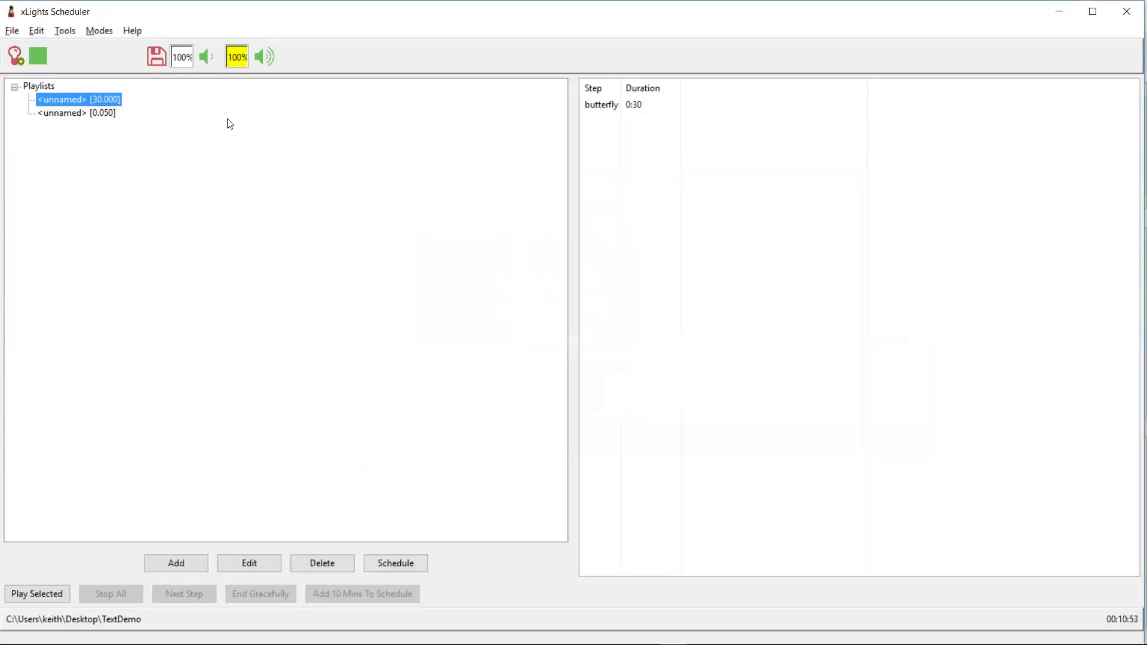
# Step: Save the schedule and open the text item in the second playlist, keeping matrix M and type Normal
pyautogui.click(161, 54)
pyautogui.doubleClick(92, 107)
pyautogui.click(272, 180)
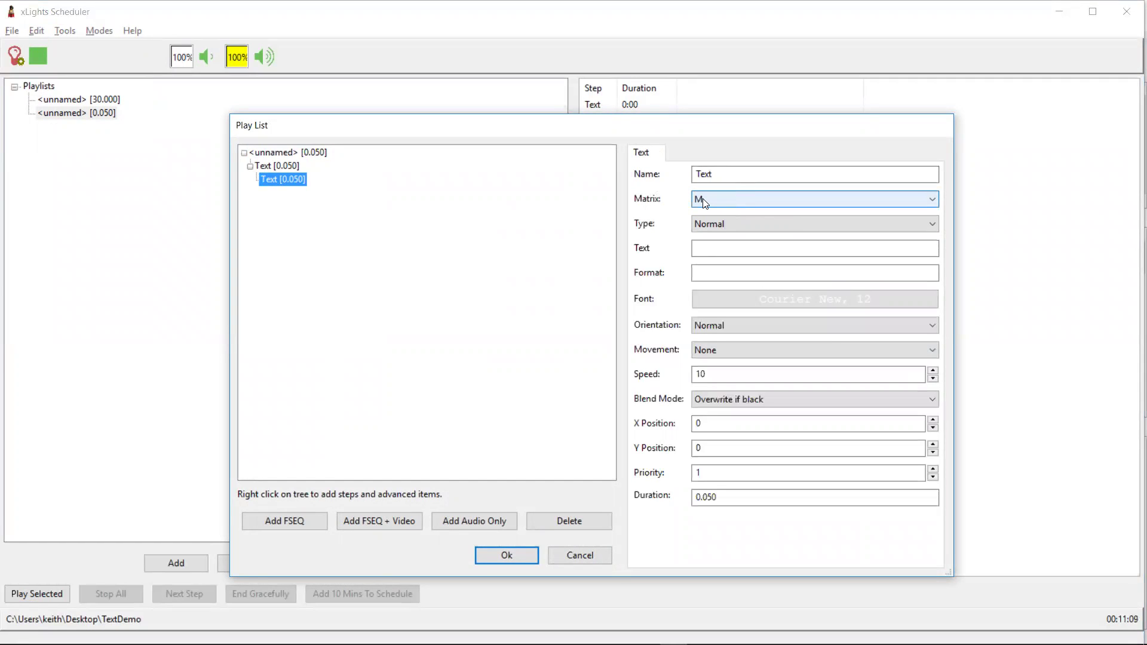
pyautogui.click(776, 225)
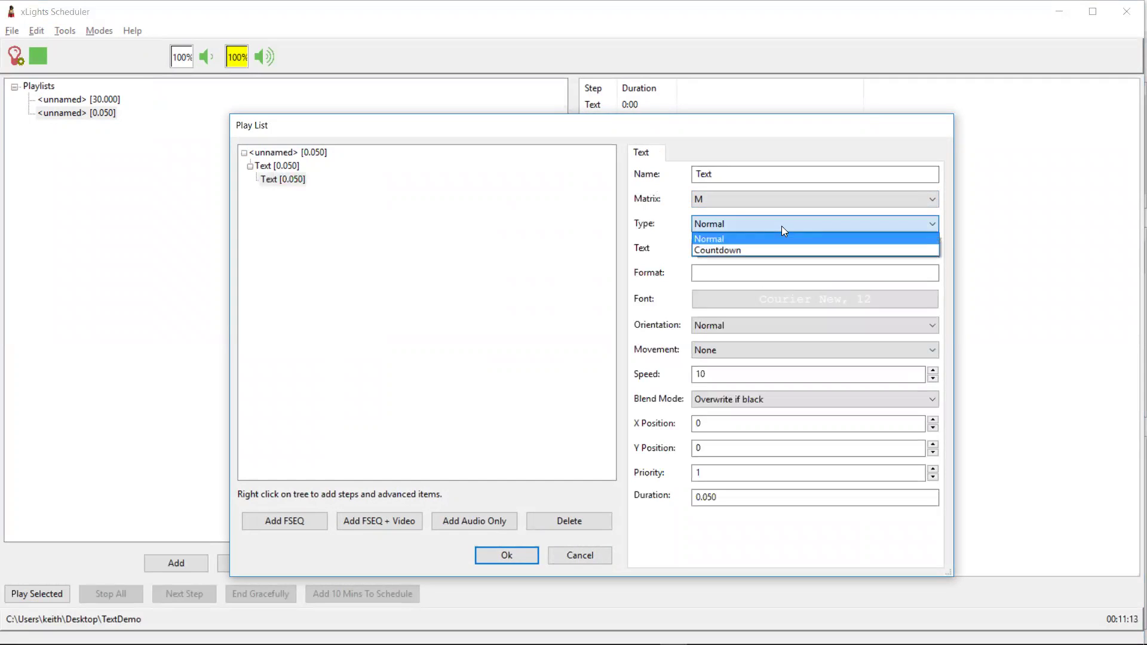
pyautogui.click(771, 234)
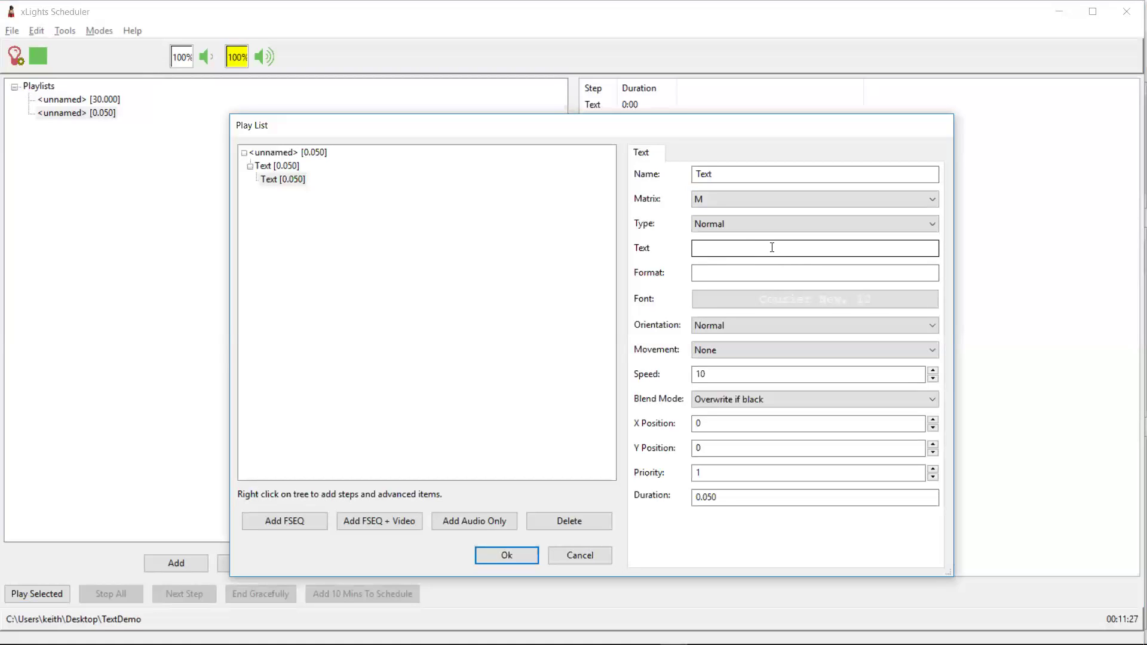
# Step: Set the text item's format to %TEXT% and its text to Hello world
pyautogui.click(755, 273)
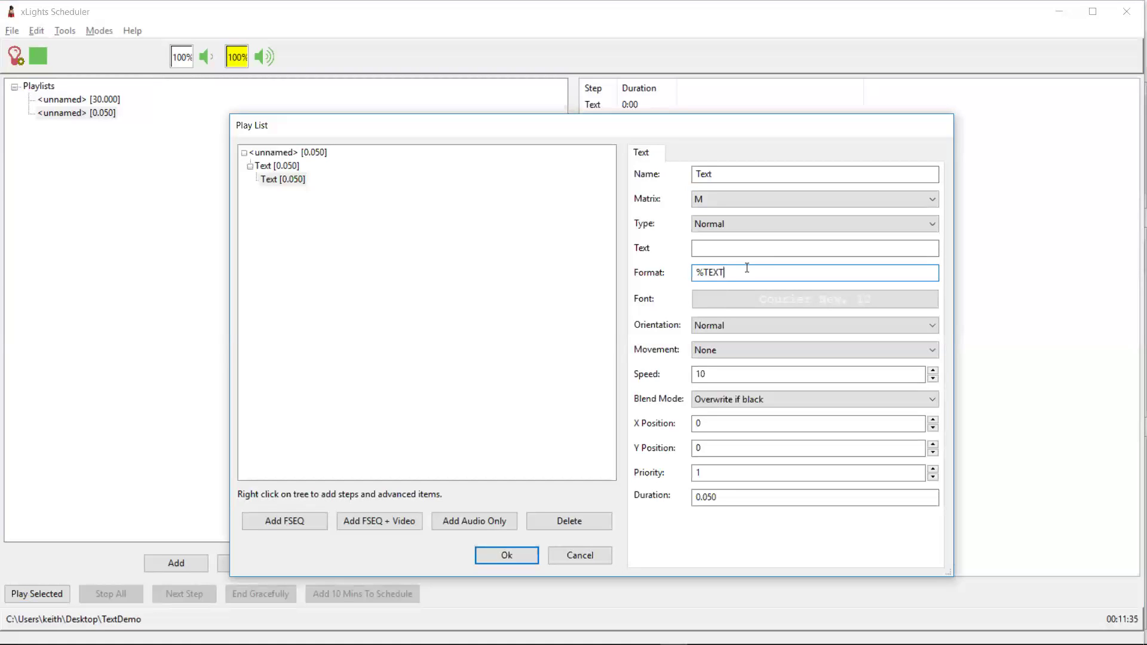
pyautogui.press('Left')
pyautogui.press('Left')
pyautogui.click(740, 249)
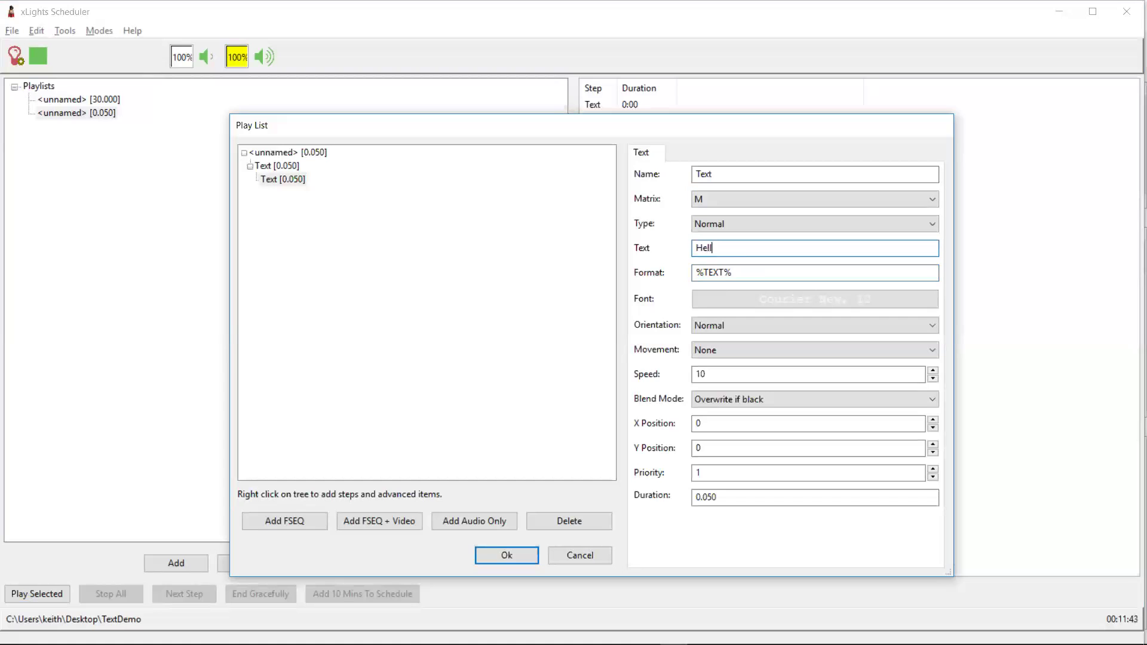
pyautogui.write('Hello world')
# Step: Set the text item's font to High Tower Text, regular, size 12, in lime
pyautogui.click(756, 299)
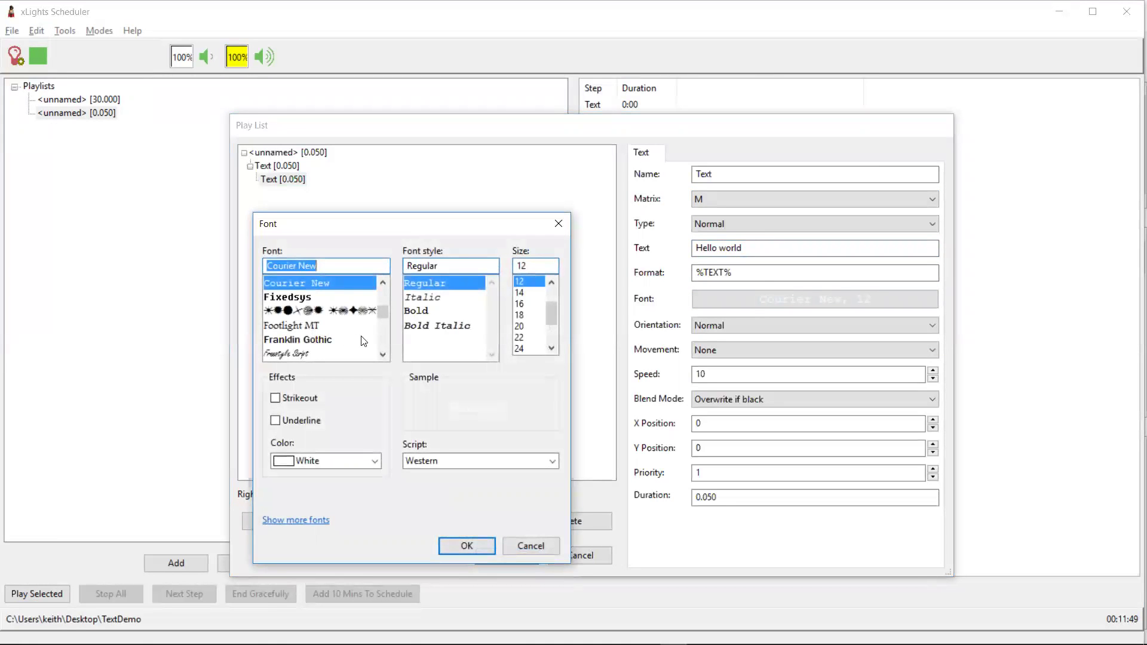
pyautogui.scroll(-6, 380, 343)
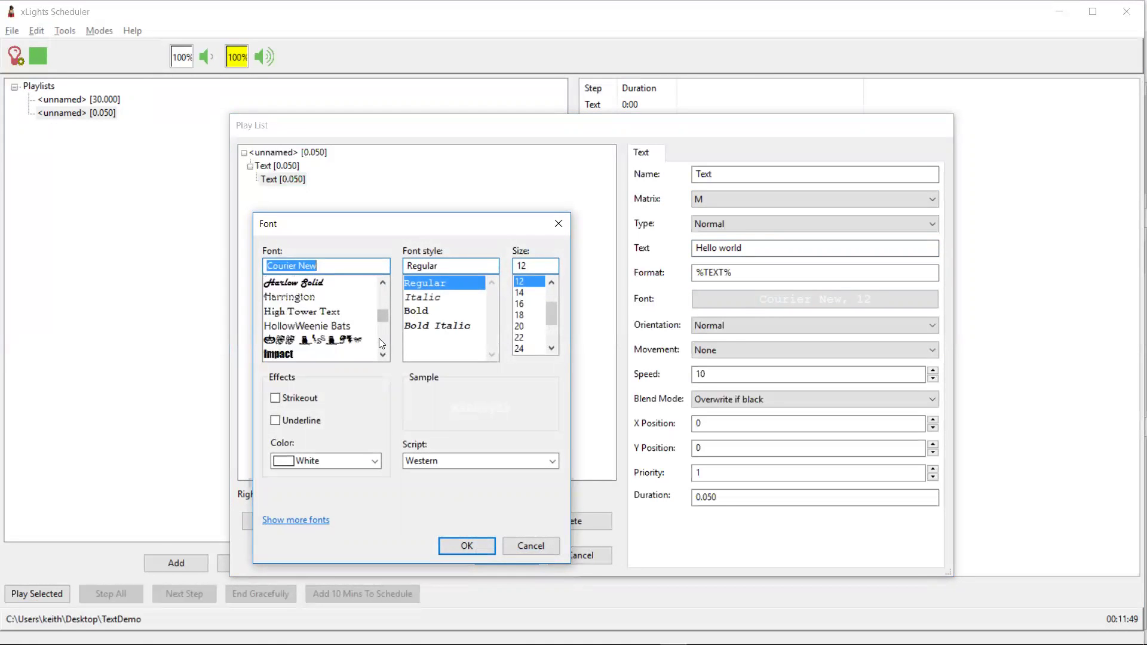
pyautogui.click(331, 311)
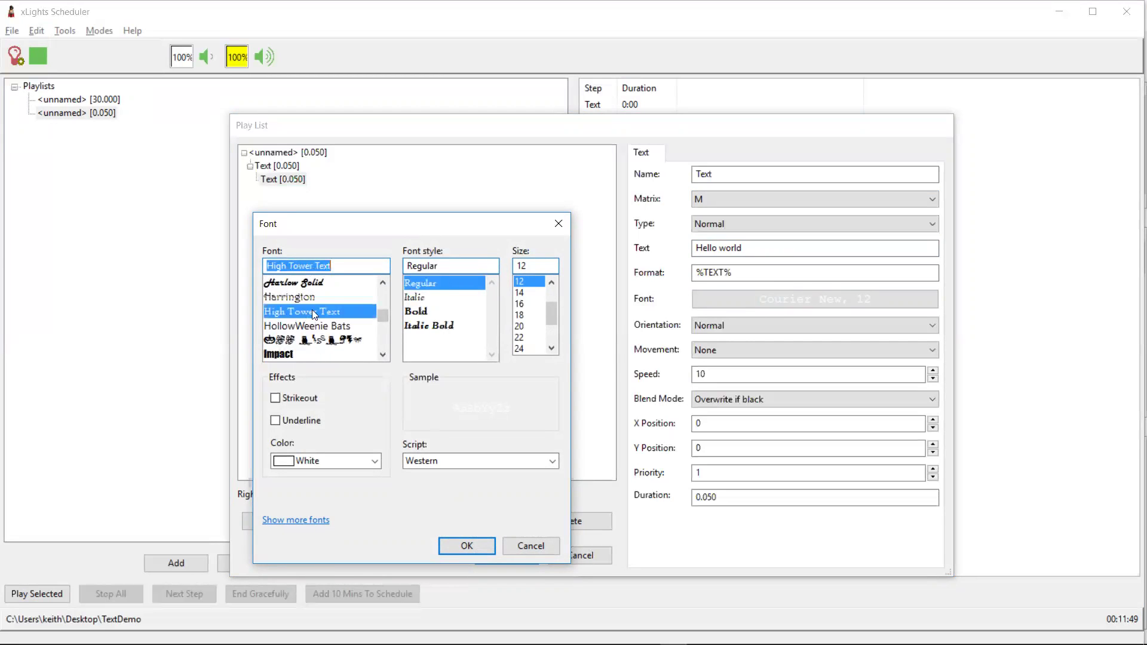
pyautogui.click(356, 458)
pyautogui.click(312, 391)
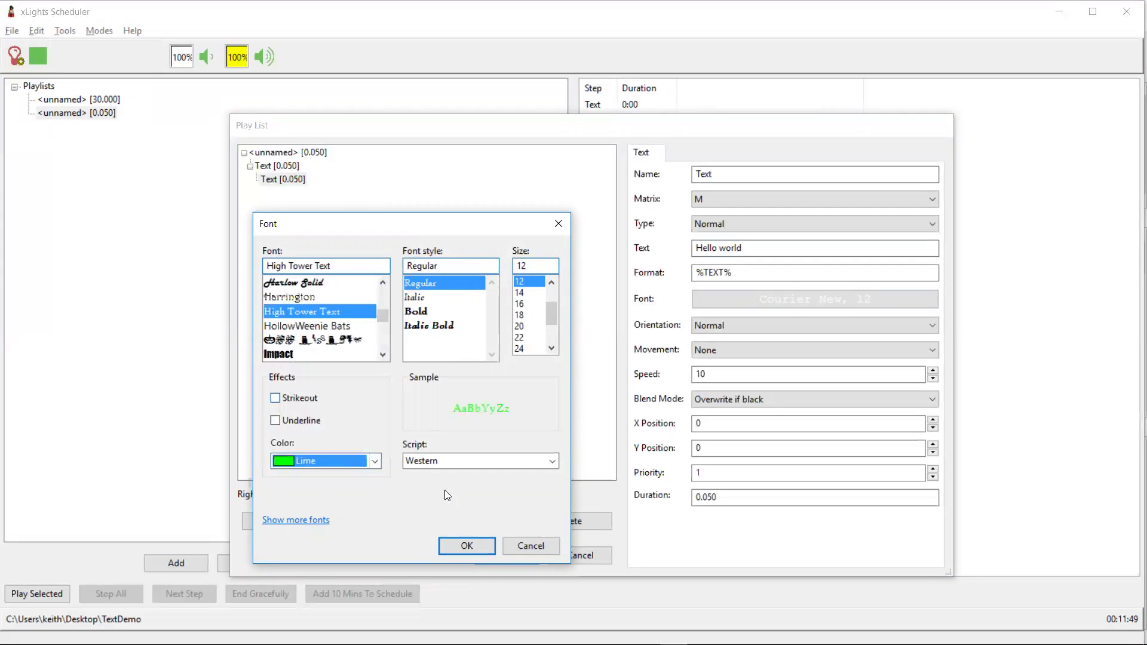
pyautogui.click(466, 544)
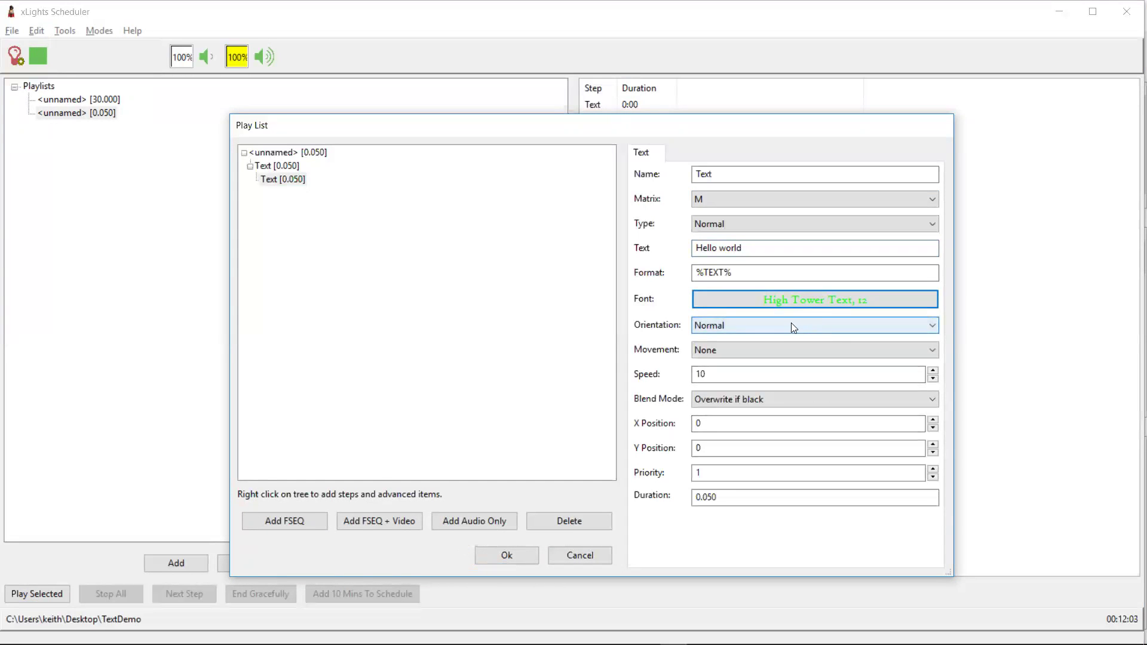
# Step: Set the text item's movement to Right to Left and its duration to 30 seconds, and accept the playlist
pyautogui.click(783, 350)
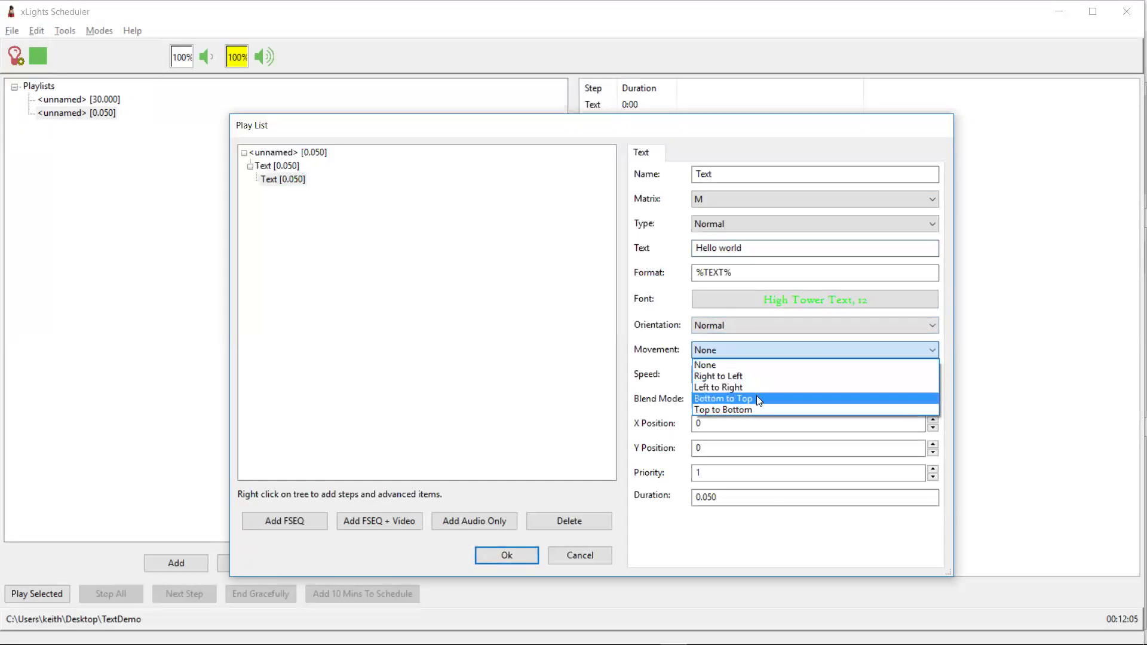
pyautogui.click(751, 376)
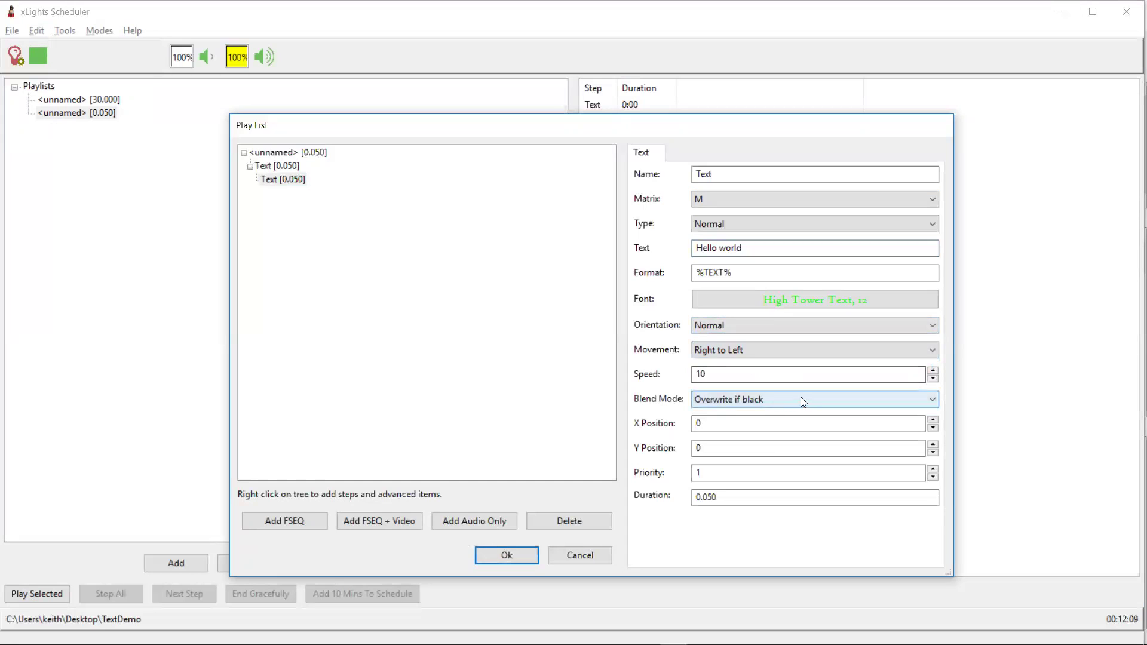
pyautogui.click(752, 496)
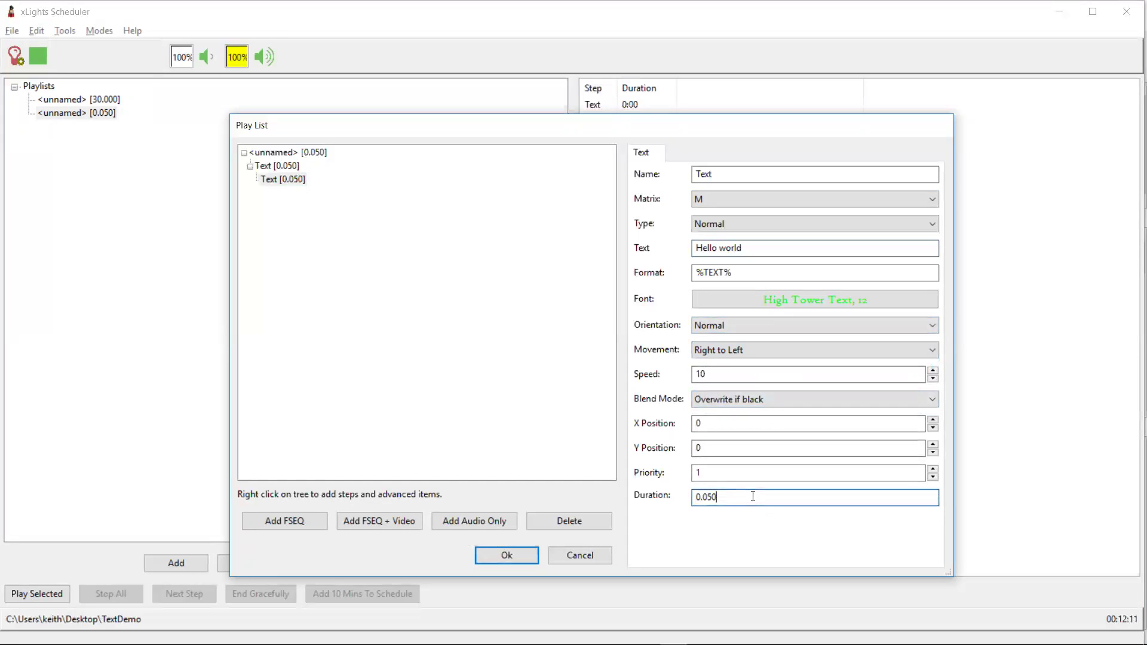
pyautogui.write('30')
pyautogui.click(486, 551)
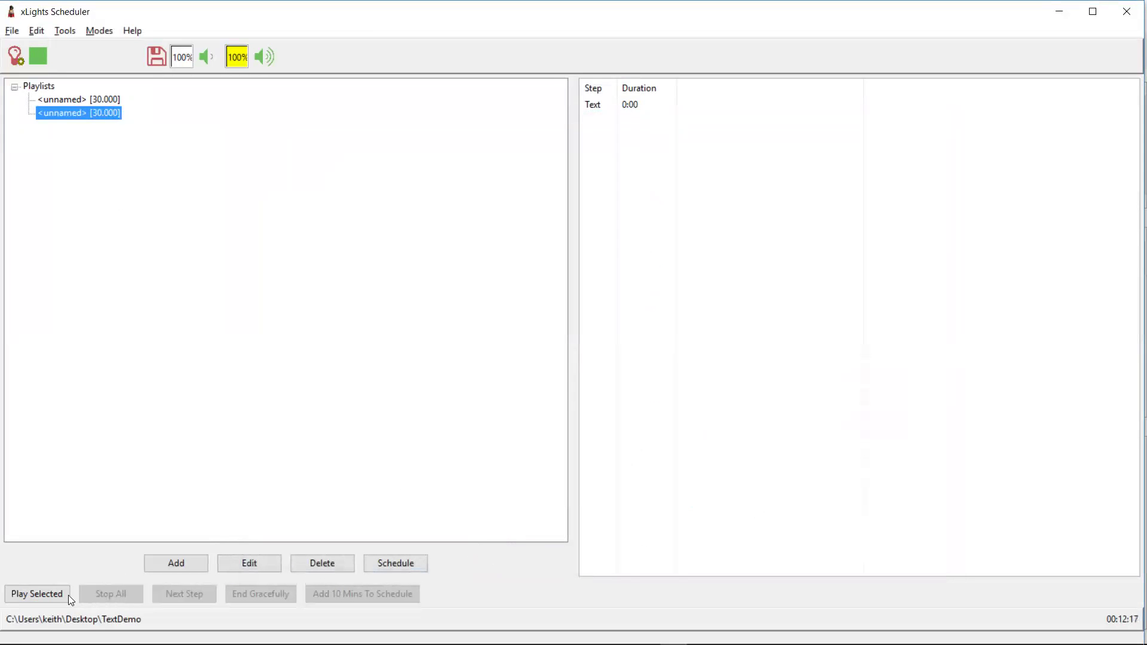
# Step: Play the second playlist and switch to Postman
pyautogui.click(62, 594)
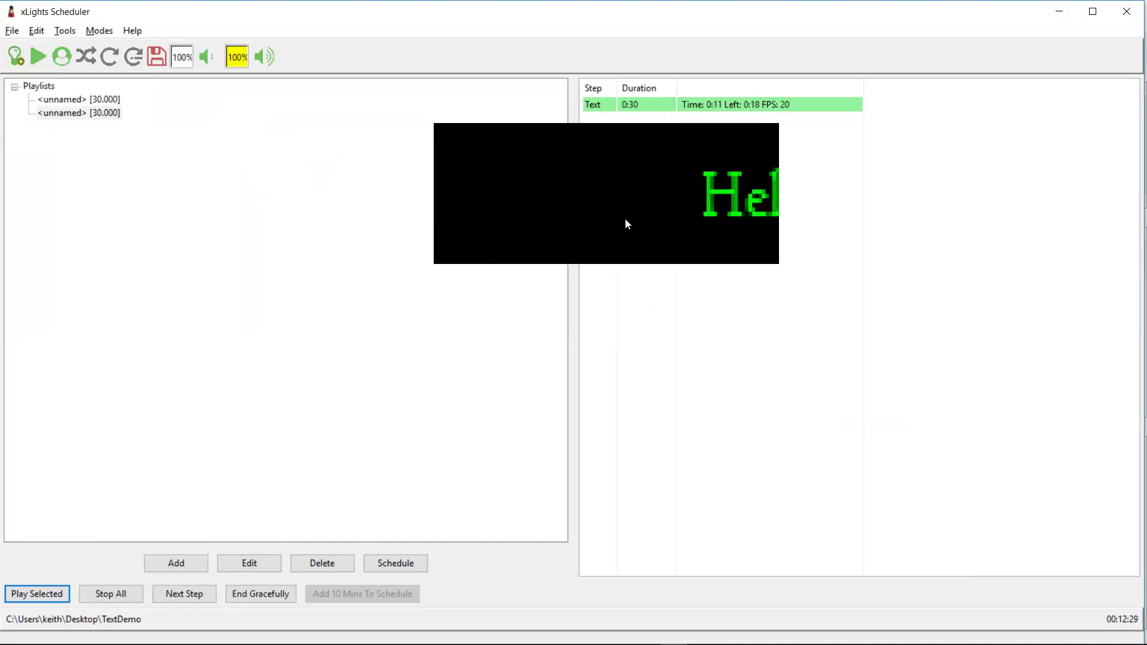
pyautogui.moveTo(538, 639)
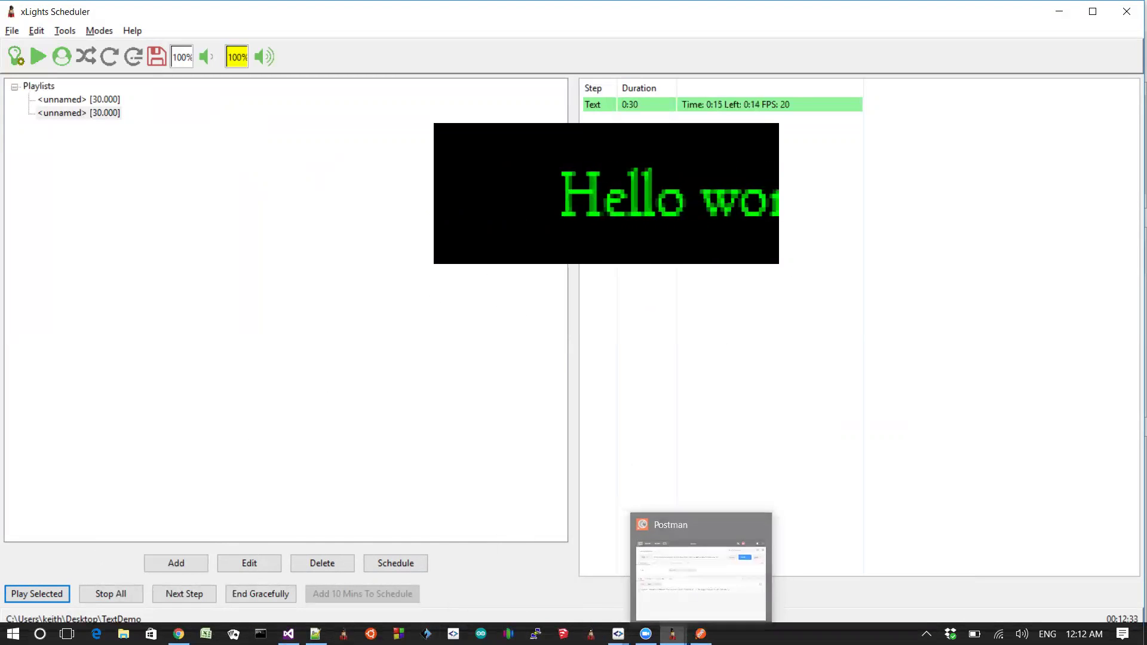
pyautogui.click(701, 634)
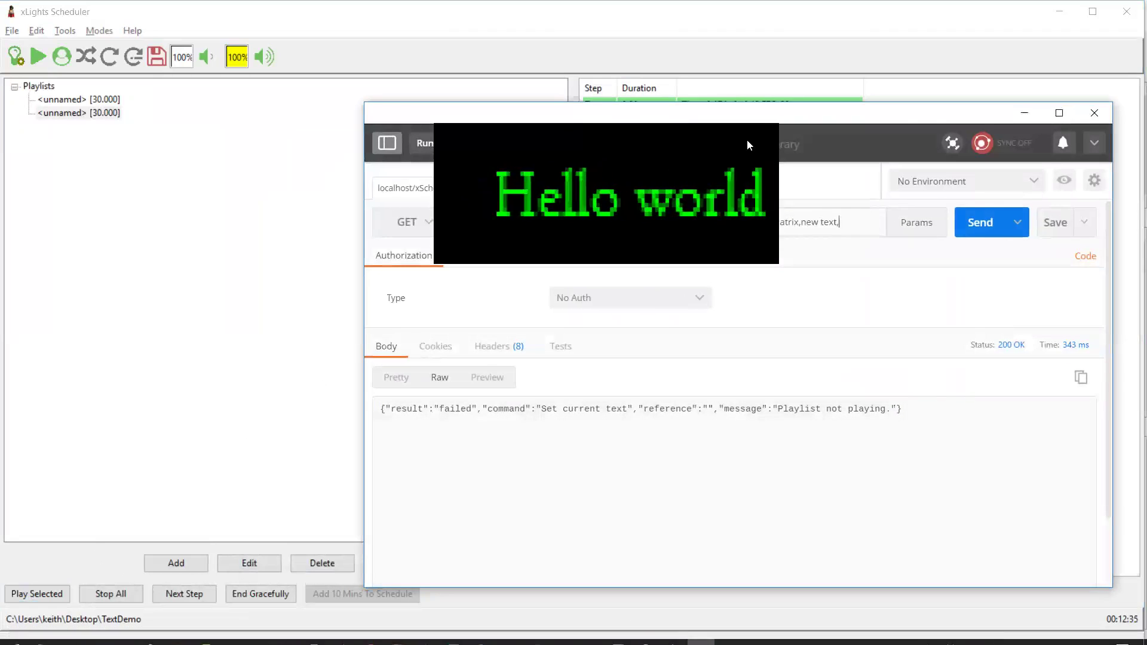
# Step: Move the player window clear of the request and highlight the localhost part of the request URL
pyautogui.moveTo(689, 153); pyautogui.dragTo(299, 63)
pyautogui.click(515, 223)
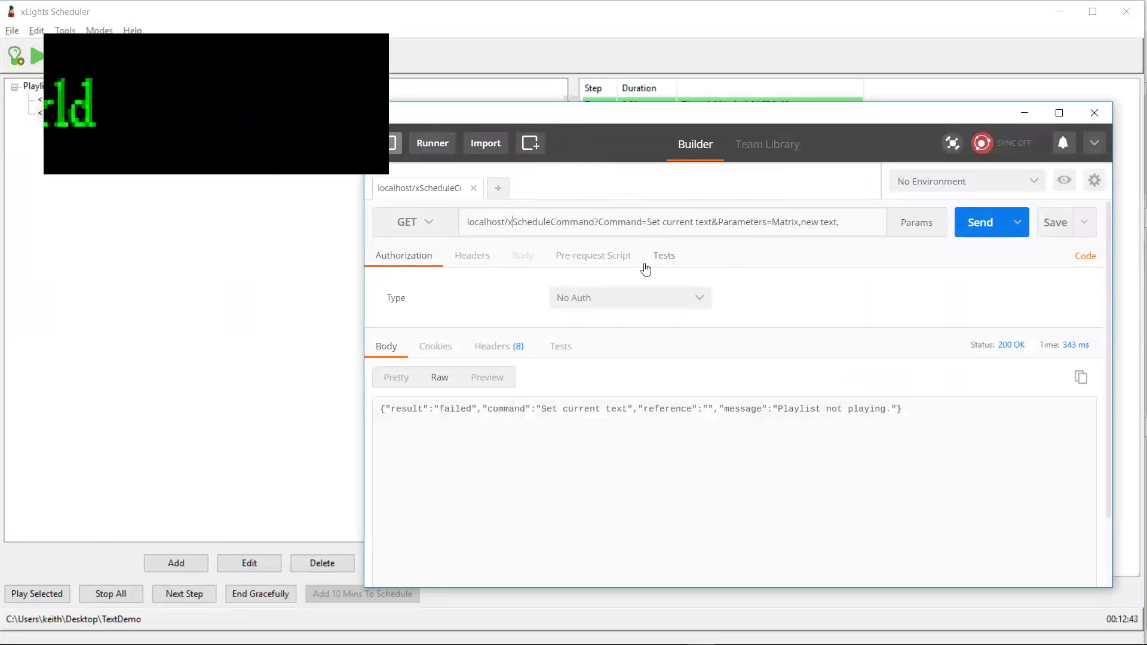
pyautogui.hotkey('ctrl', 'shift', 'Left')
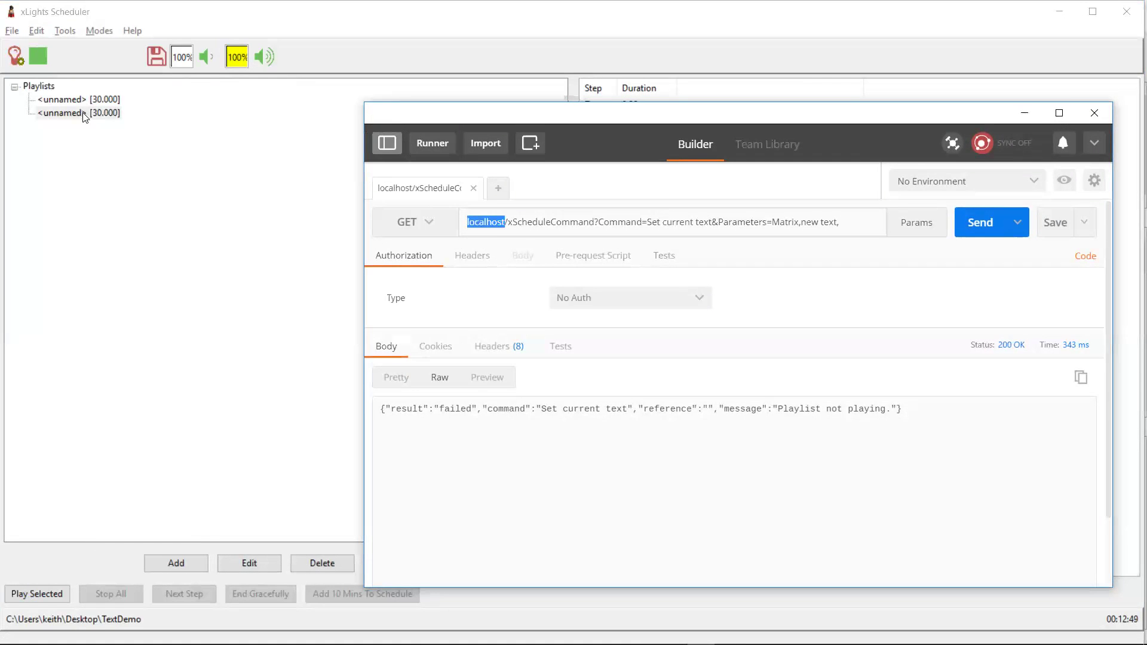
# Step: Play the second playlist again with looping on, and return to Postman with the player window moved off the request
pyautogui.click(84, 114)
pyautogui.click(21, 594)
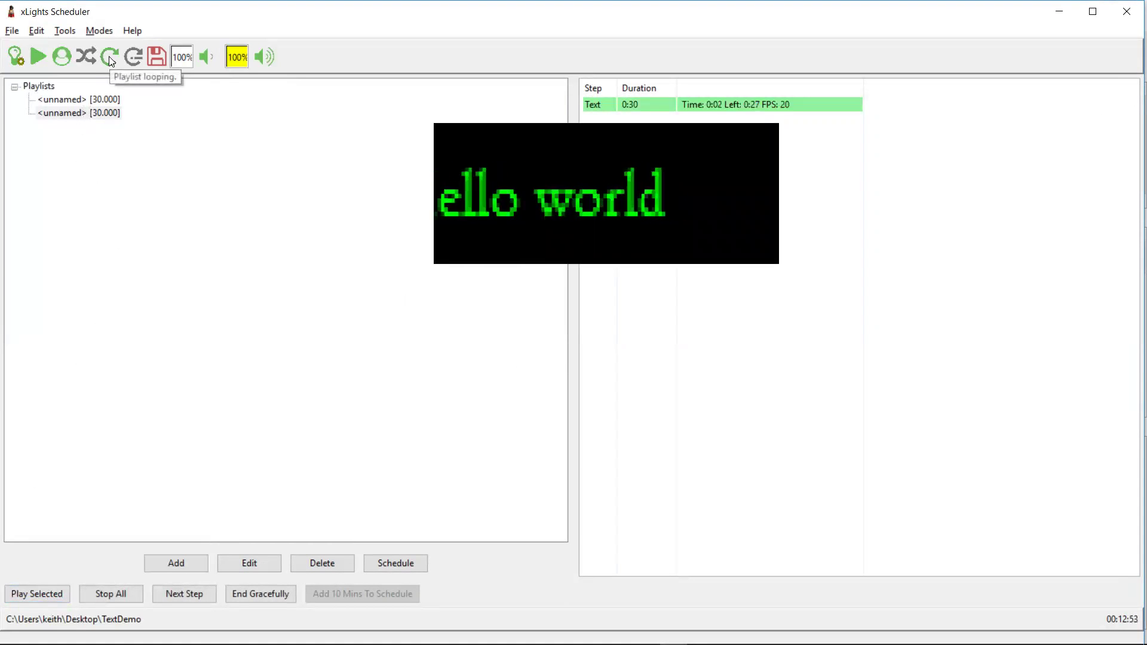
pyautogui.hotkey('alt', 'Tab')
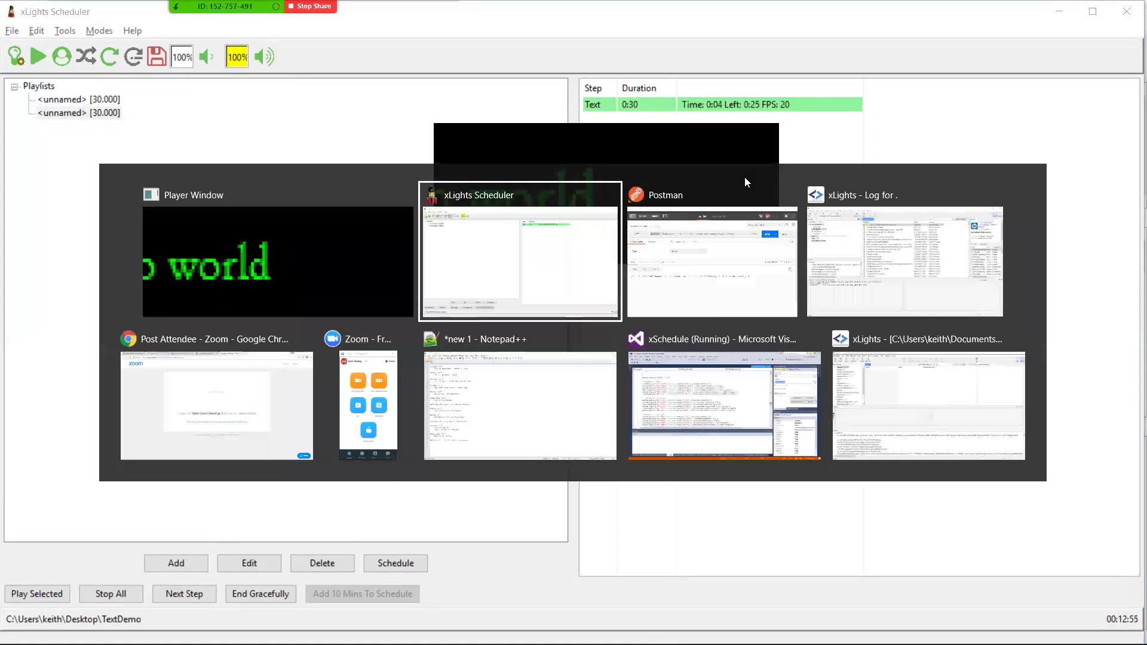
pyautogui.click(744, 181)
pyautogui.moveTo(663, 158); pyautogui.dragTo(228, 99)
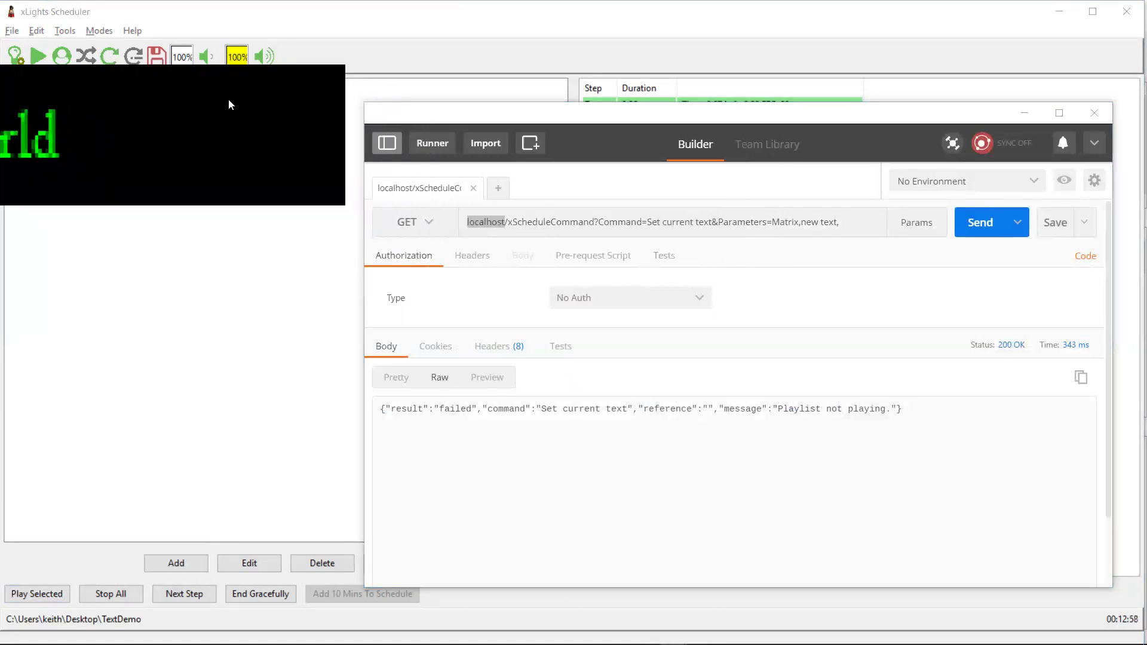
# Step: Examine the xScheduleCommand endpoint in the request URL by highlighting it
pyautogui.click(508, 221)
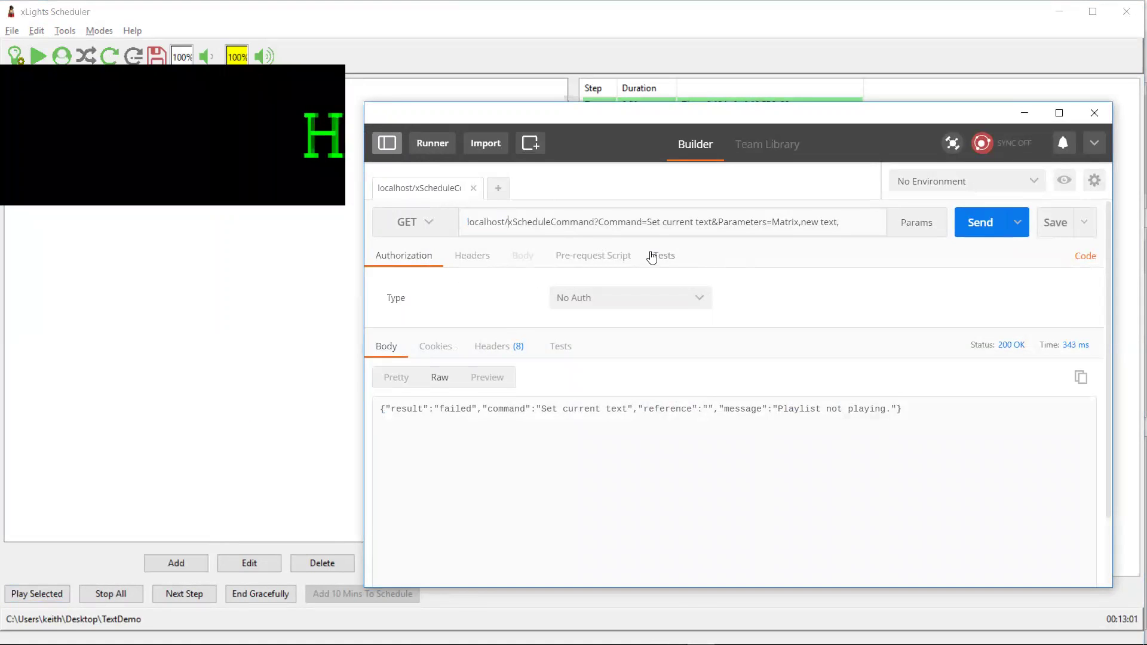
pyautogui.hotkey('shift', 'Right')
pyautogui.hotkey('shift', 'Right')
pyautogui.hotkey('shift', 'Right')
pyautogui.hotkey('shift', 'Right')
pyautogui.hotkey('shift', 'Right')
pyautogui.hotkey('shift', 'Right')
pyautogui.hotkey('shift', 'Right')
pyautogui.hotkey('shift', 'Right')
pyautogui.hotkey('shift', 'Right')
pyautogui.hotkey('shift', 'Right')
pyautogui.hotkey('shift', 'Right')
pyautogui.hotkey('shift', 'Right')
pyautogui.hotkey('shift', 'Right')
pyautogui.hotkey('shift', 'Right')
pyautogui.hotkey('shift', 'Right')
pyautogui.hotkey('shift', 'Right')
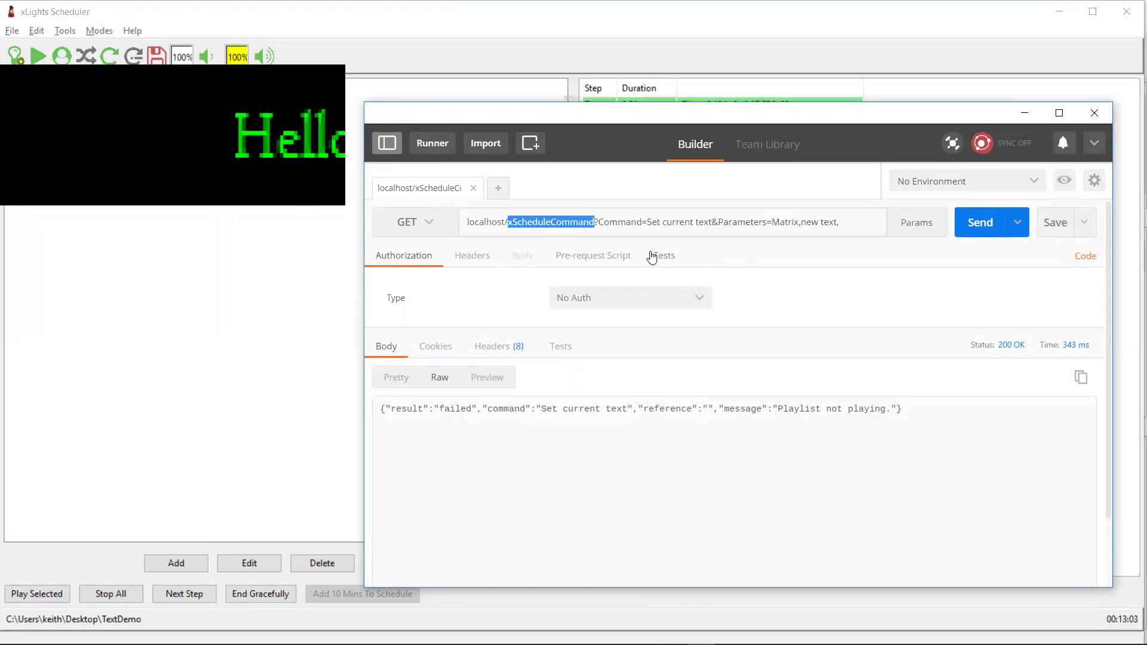
pyautogui.hotkey('shift', 'Left')
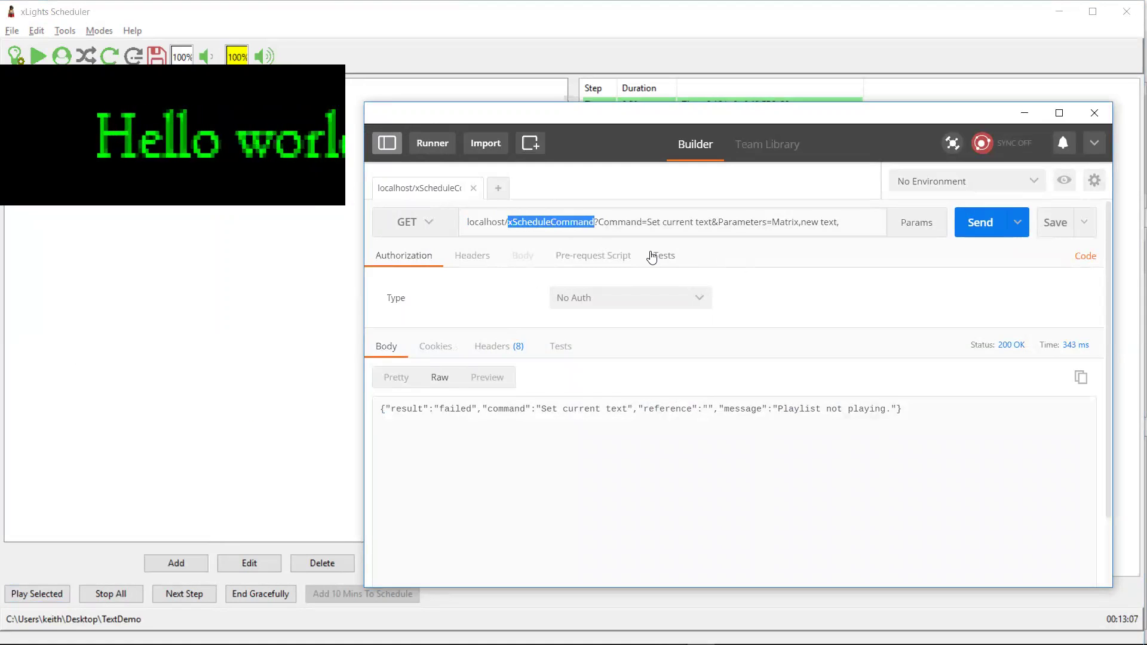
pyautogui.press('Right')
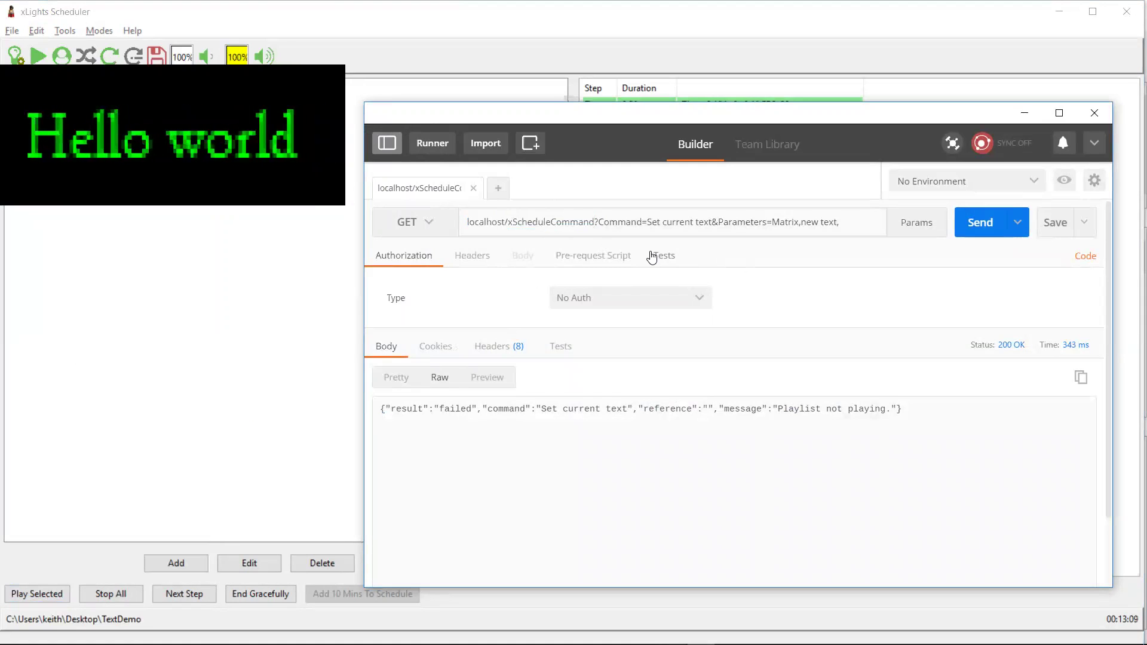
pyautogui.hotkey('shift', 'Left')
pyautogui.hotkey('shift', 'Left')
pyautogui.hotkey('shift', 'Left')
pyautogui.hotkey('shift', 'Left')
pyautogui.hotkey('shift', 'Left')
pyautogui.hotkey('shift', 'Left')
pyautogui.hotkey('shift', 'Left')
pyautogui.hotkey('shift', 'Left')
pyautogui.hotkey('shift', 'Left')
pyautogui.hotkey('shift', 'Left')
pyautogui.hotkey('shift', 'Left')
pyautogui.hotkey('shift', 'Left')
pyautogui.hotkey('shift', 'Left')
pyautogui.hotkey('shift', 'Left')
pyautogui.hotkey('shift', 'Left')
pyautogui.hotkey('shift', 'Left')
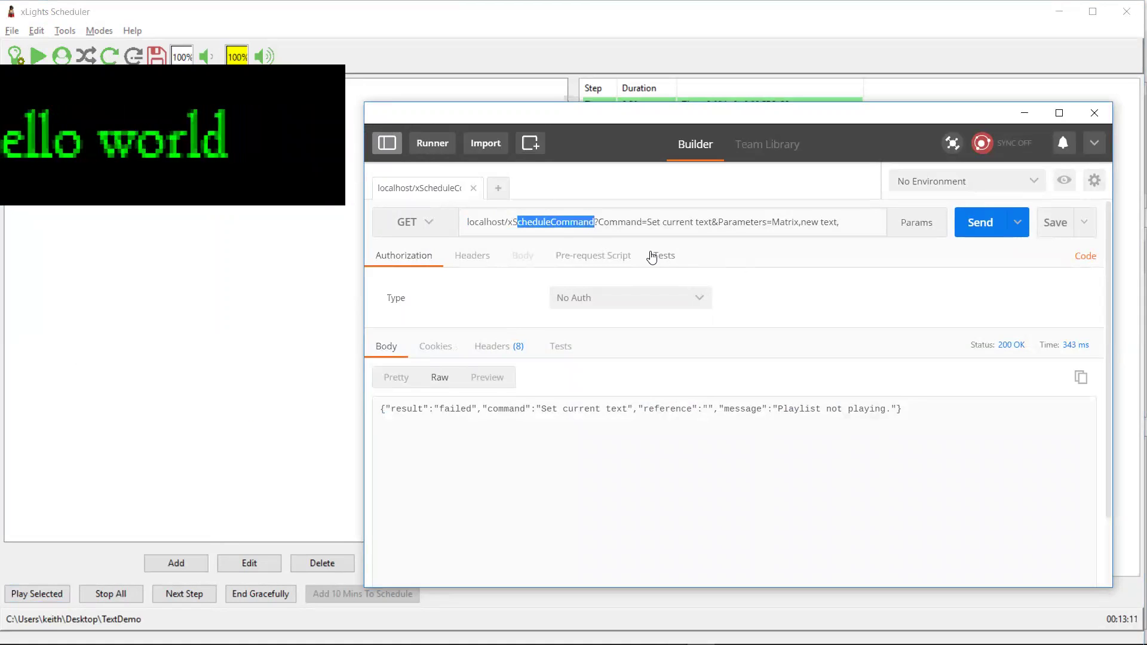
pyautogui.press('Right')
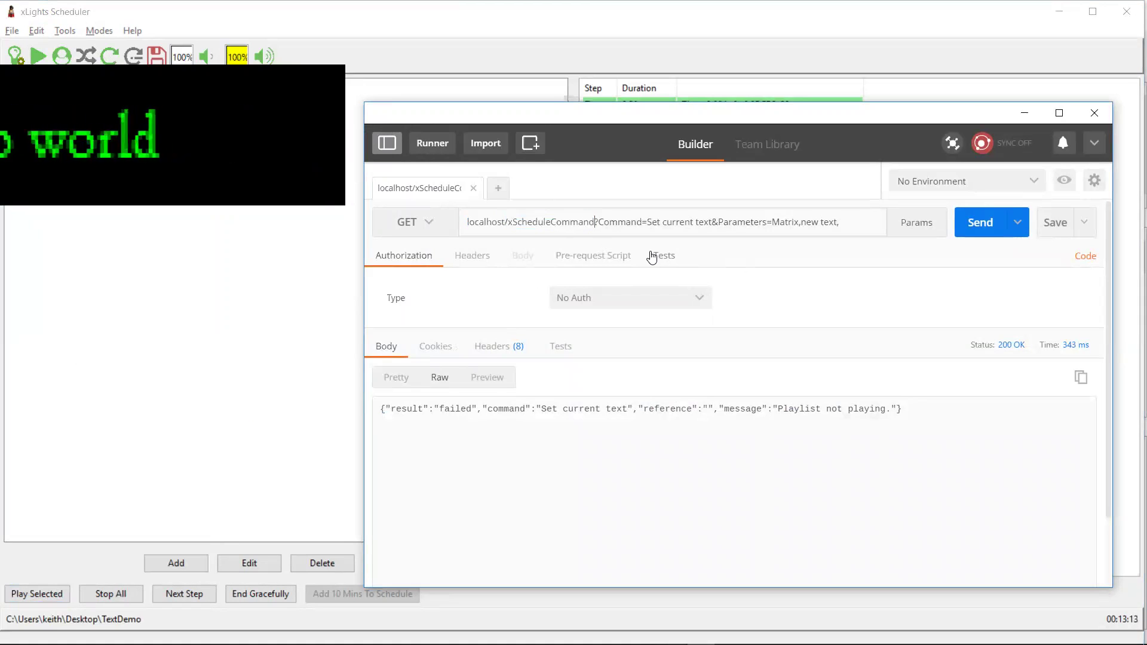
# Step: Examine the Command parameter and its Set current text value in the request URL
pyautogui.hotkey('shift', 'Right')
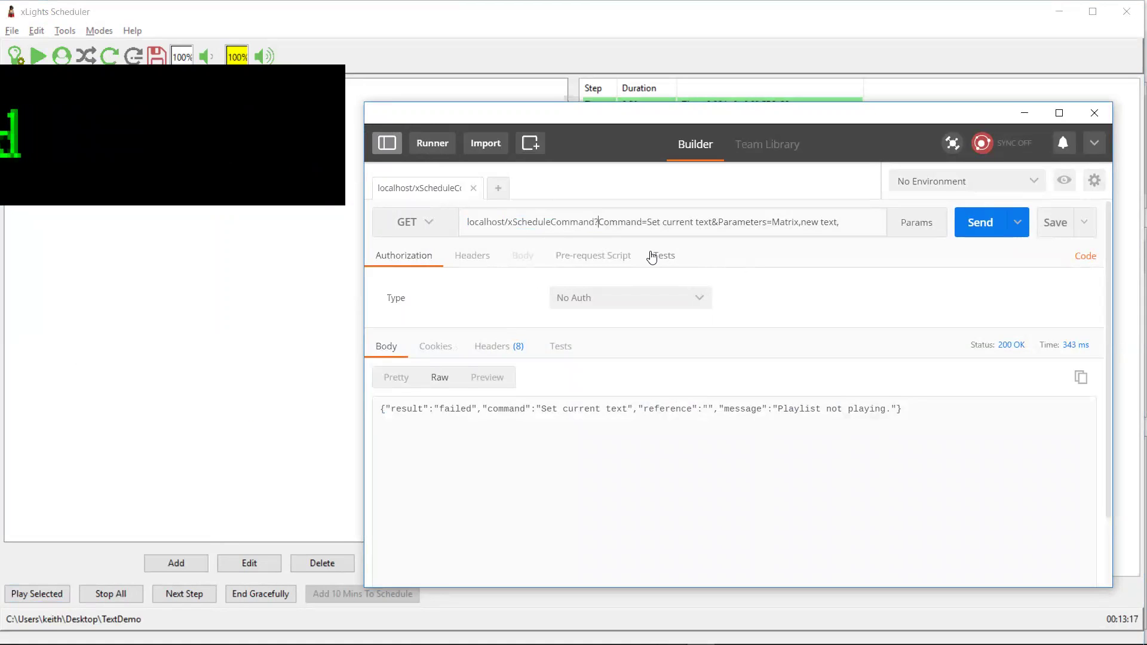
pyautogui.hotkey('shift', 'Right')
pyautogui.hotkey('shift', 'Right')
pyautogui.hotkey('shift', 'Right')
pyautogui.hotkey('shift', 'Right')
pyautogui.hotkey('shift', 'Right')
pyautogui.hotkey('shift', 'Right')
pyautogui.hotkey('shift', 'Right')
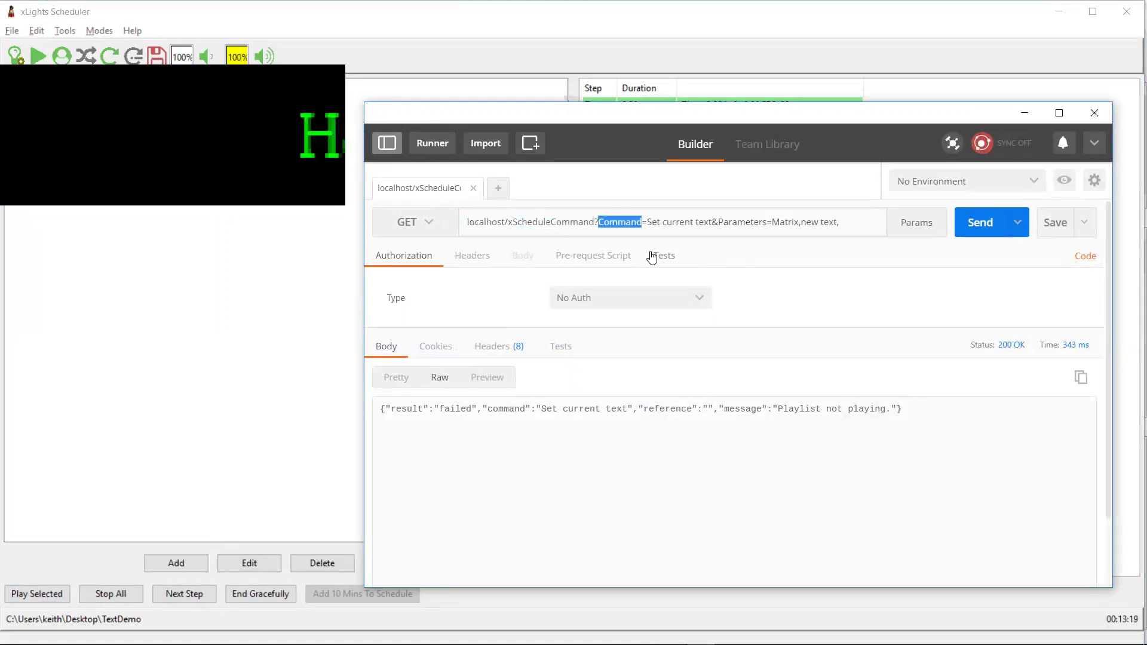
pyautogui.press('Right')
pyautogui.press('Right')
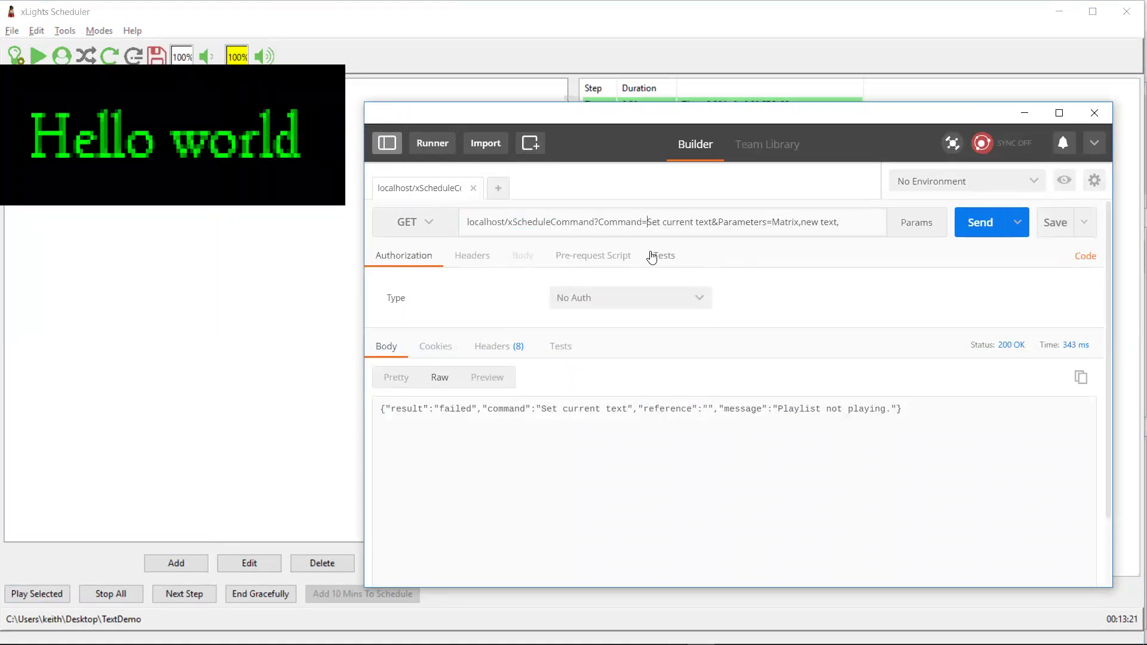
pyautogui.hotkey('shift', 'Right')
pyautogui.hotkey('shift', 'Right')
pyautogui.hotkey('shift', 'Right')
pyautogui.hotkey('shift', 'Right')
pyautogui.hotkey('shift', 'Right')
pyautogui.hotkey('shift', 'Right')
pyautogui.hotkey('shift', 'Right')
pyautogui.hotkey('shift', 'Right')
pyautogui.hotkey('shift', 'Right')
pyautogui.hotkey('shift', 'Right')
pyautogui.hotkey('shift', 'Right')
pyautogui.hotkey('shift', 'Right')
pyautogui.hotkey('shift', 'Right')
pyautogui.hotkey('shift', 'Right')
pyautogui.hotkey('shift', 'Right')
pyautogui.hotkey('shift', 'Right')
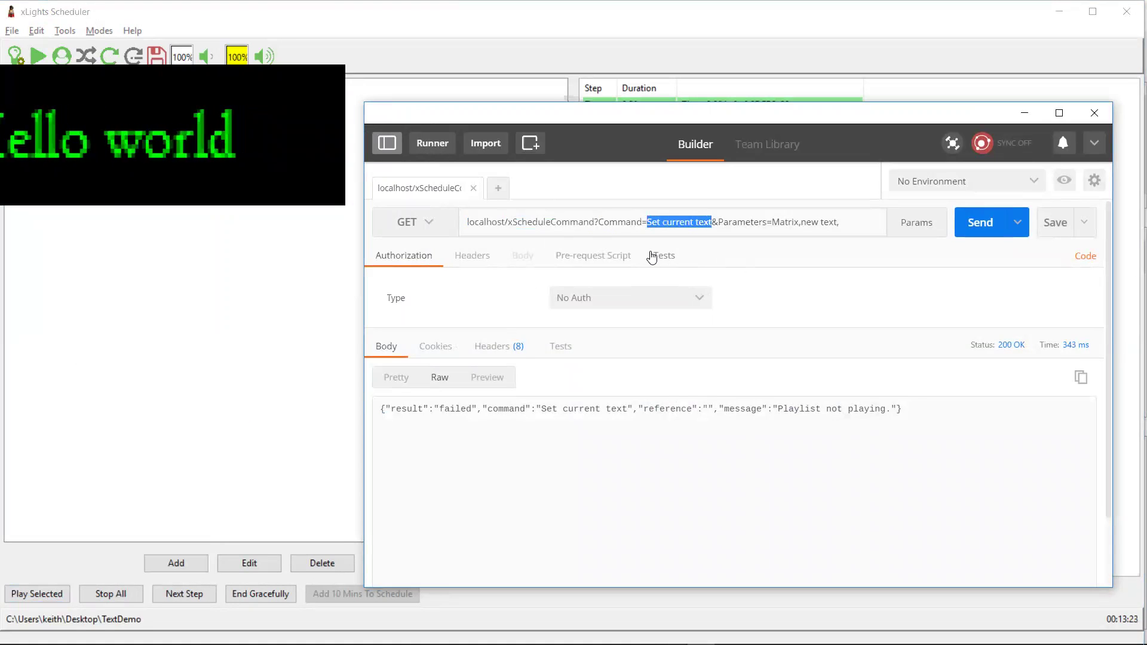
# Step: Replace Matrix with M in the request URL's Parameters value and send the request
pyautogui.press('Right')
pyautogui.press('Right')
pyautogui.press('Right')
pyautogui.press('Right')
pyautogui.press('Right')
pyautogui.press('Right')
pyautogui.press('Right')
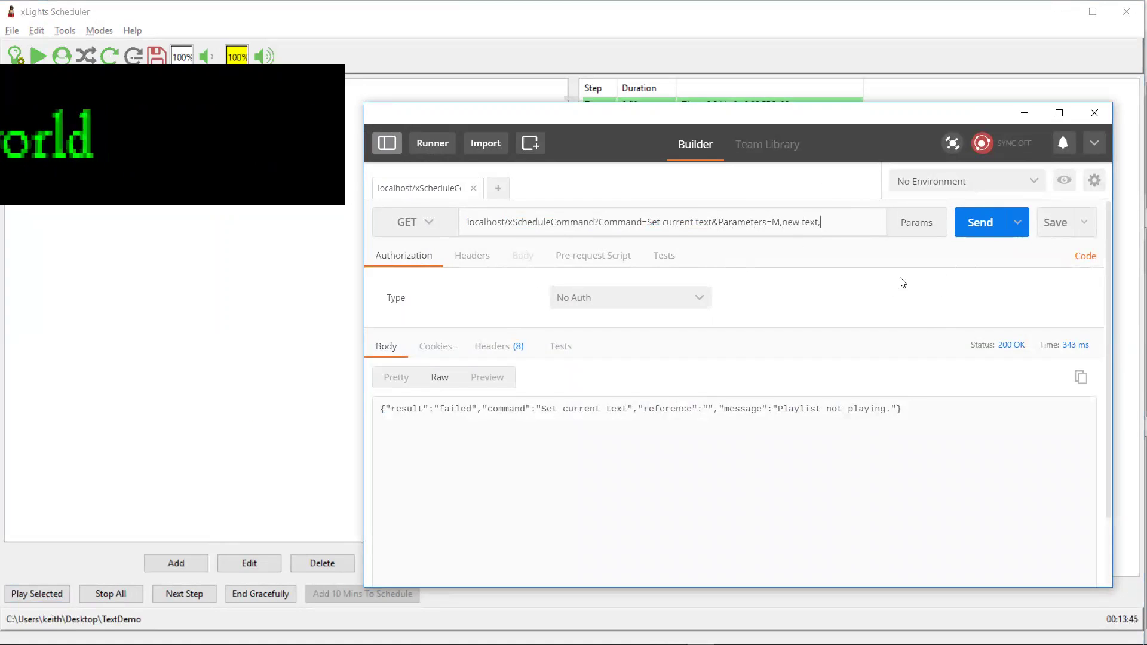
pyautogui.click(981, 224)
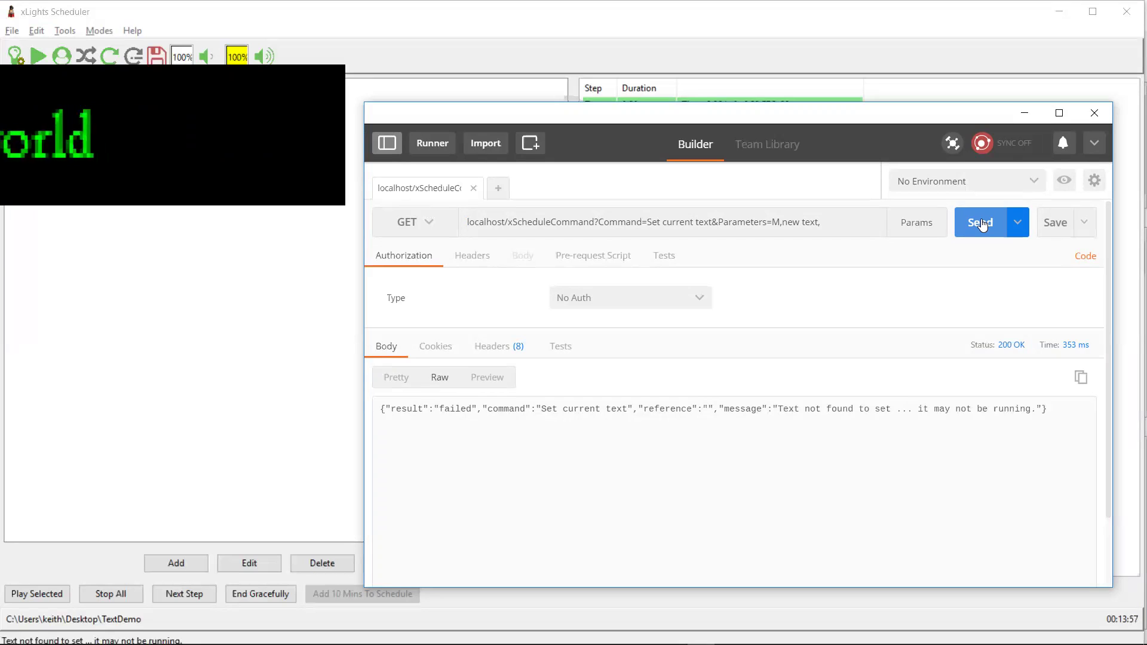
# Step: Change the request's Parameters value to Text,new text, and send the Set current text command
pyautogui.click(778, 224)
pyautogui.write(',')
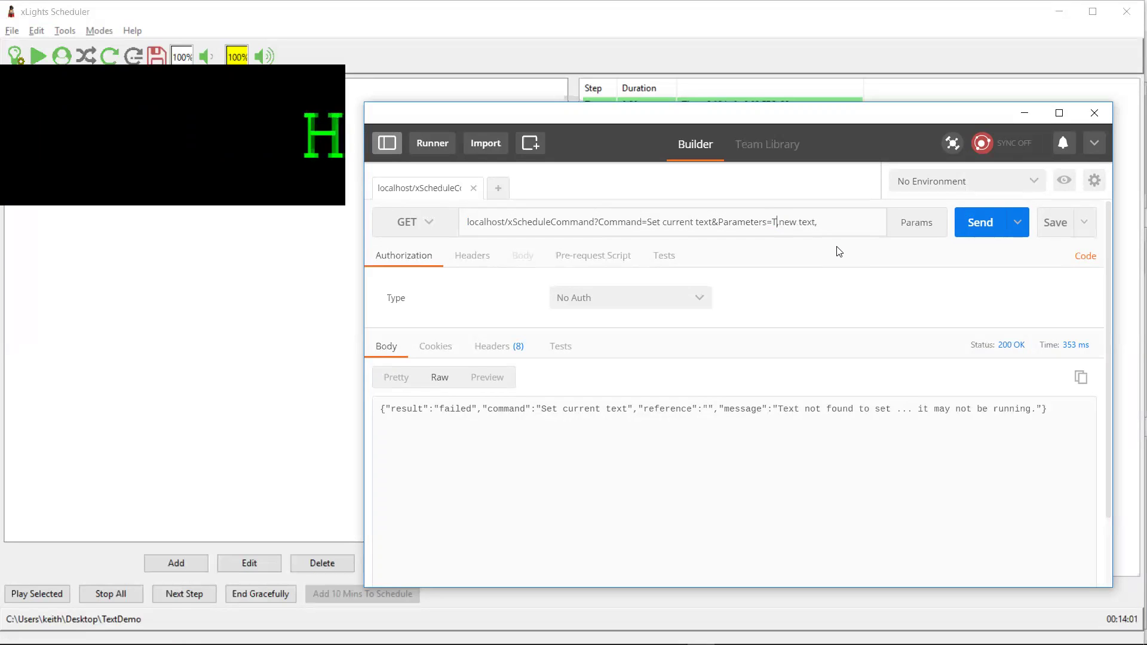
pyautogui.write('ext')
pyautogui.click(990, 223)
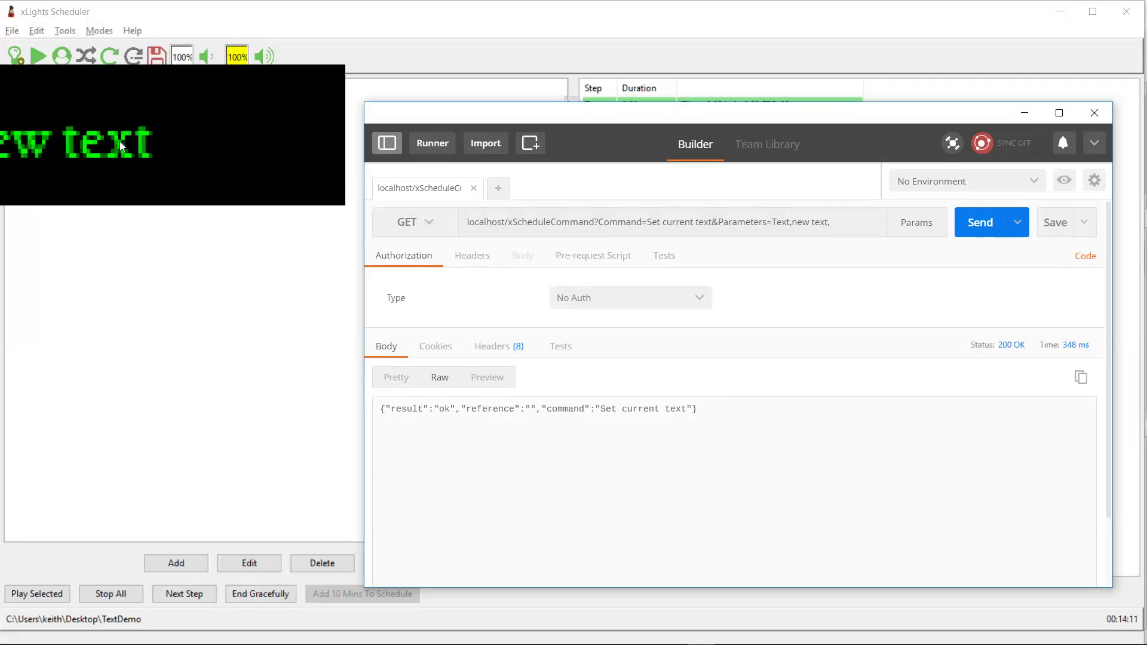
# Step: Return to xLights Scheduler, open the text item in the second playlist and check its name
pyautogui.click(300, 362)
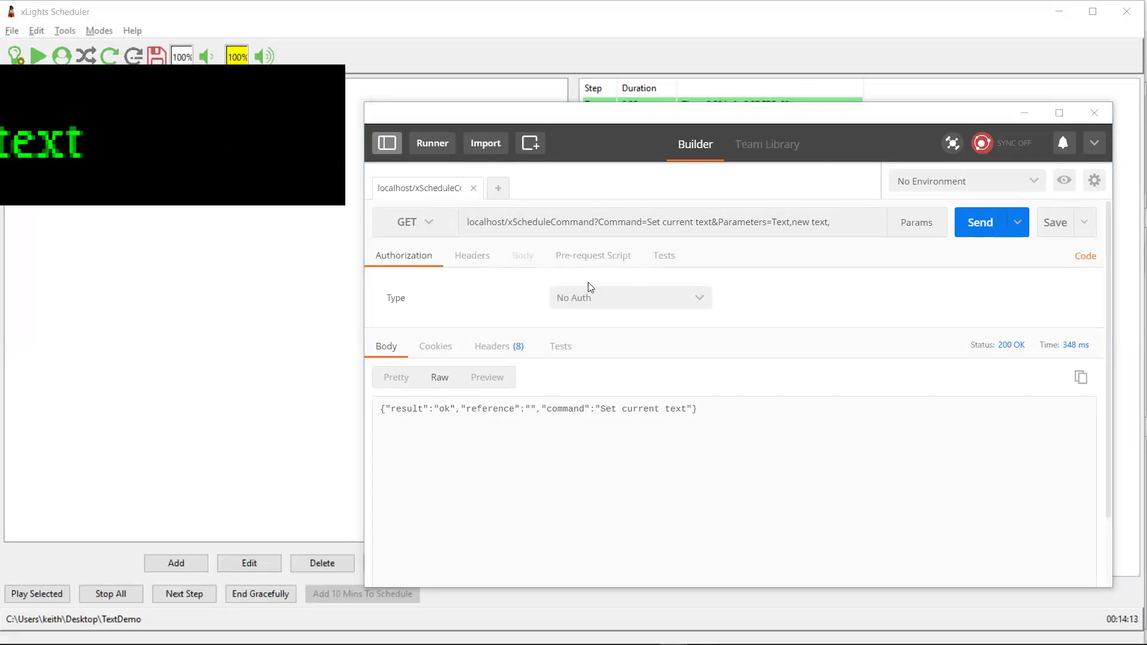
pyautogui.click(412, 27)
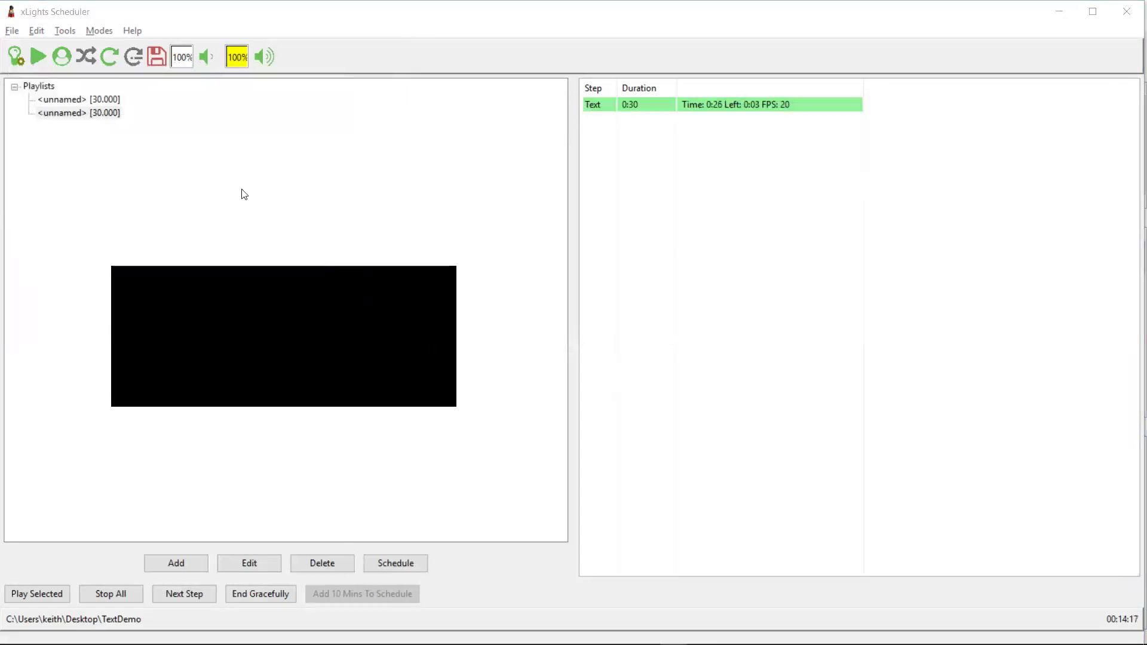
pyautogui.doubleClick(113, 113)
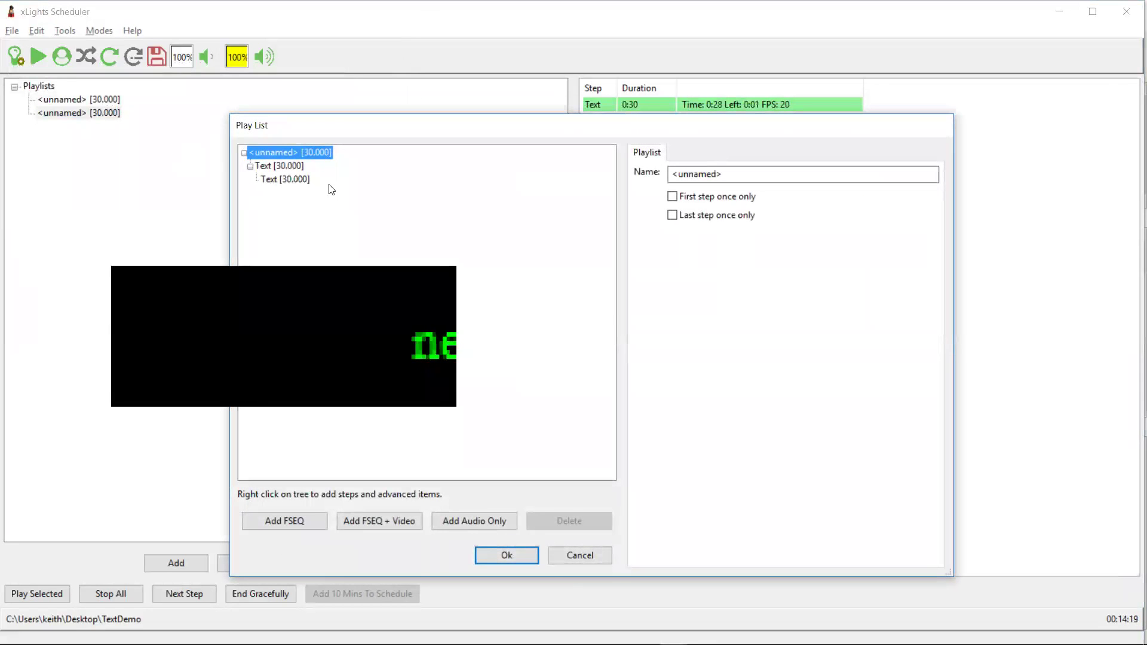
pyautogui.click(298, 179)
pyautogui.doubleClick(737, 174)
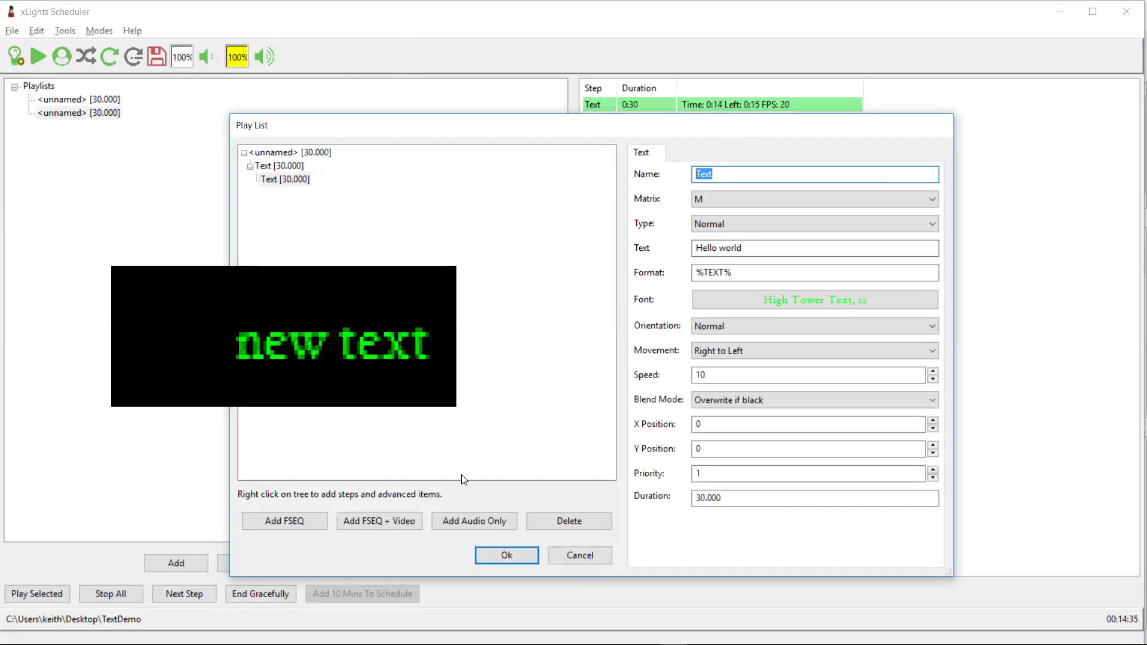
# Step: Set the text item's Format to Hello %TEXT% and accept the playlist changes
pyautogui.click(743, 271)
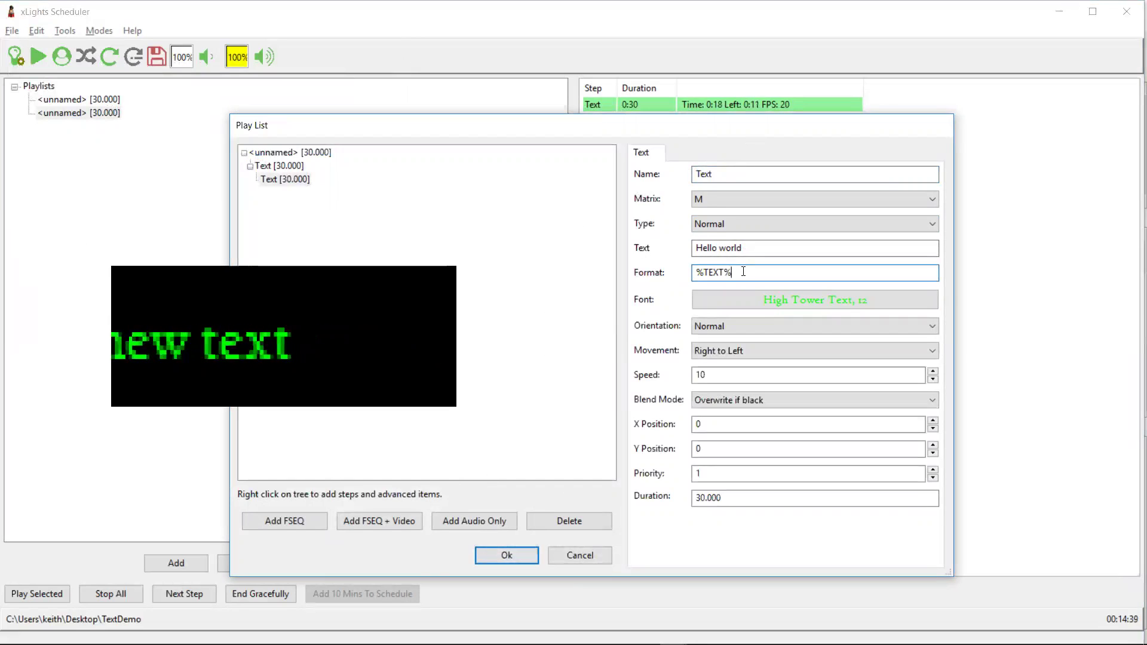
pyautogui.press('Left')
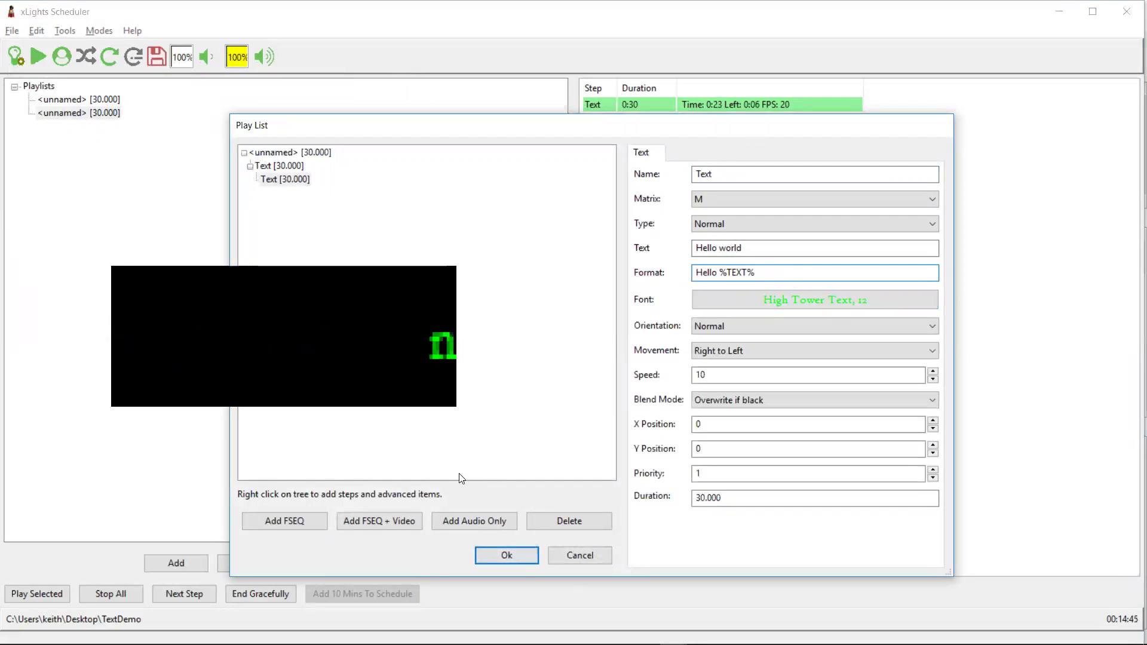
pyautogui.click(517, 557)
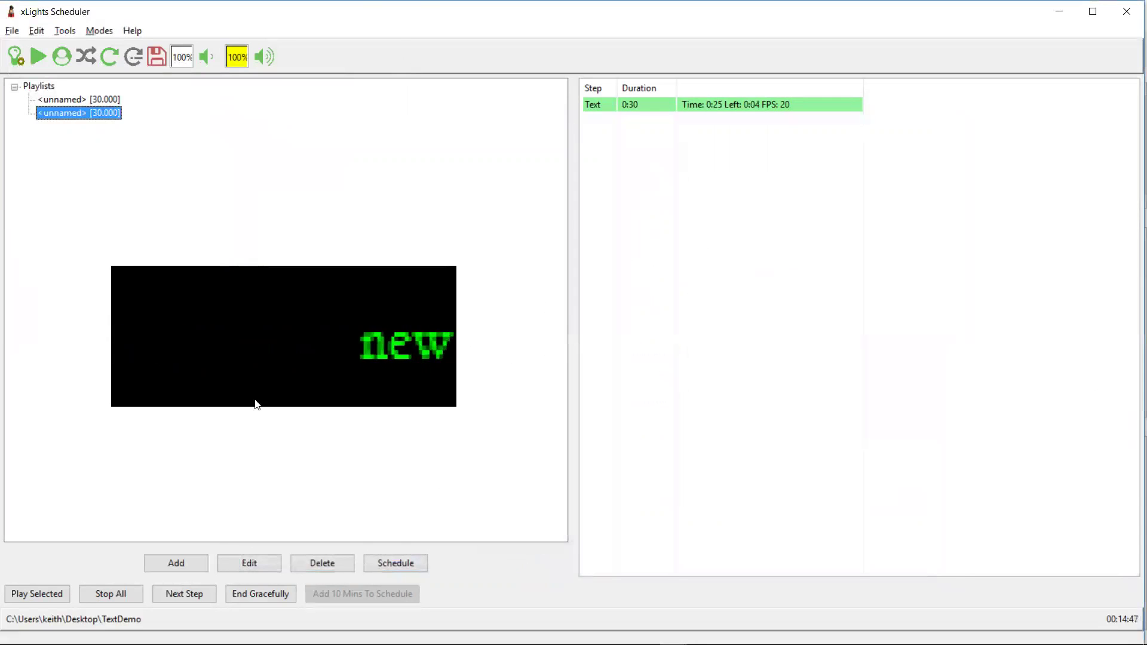
# Step: Stop all playback, play the second playlist with looping toggled, and move the player window over the playlist area
pyautogui.click(110, 594)
pyautogui.click(36, 593)
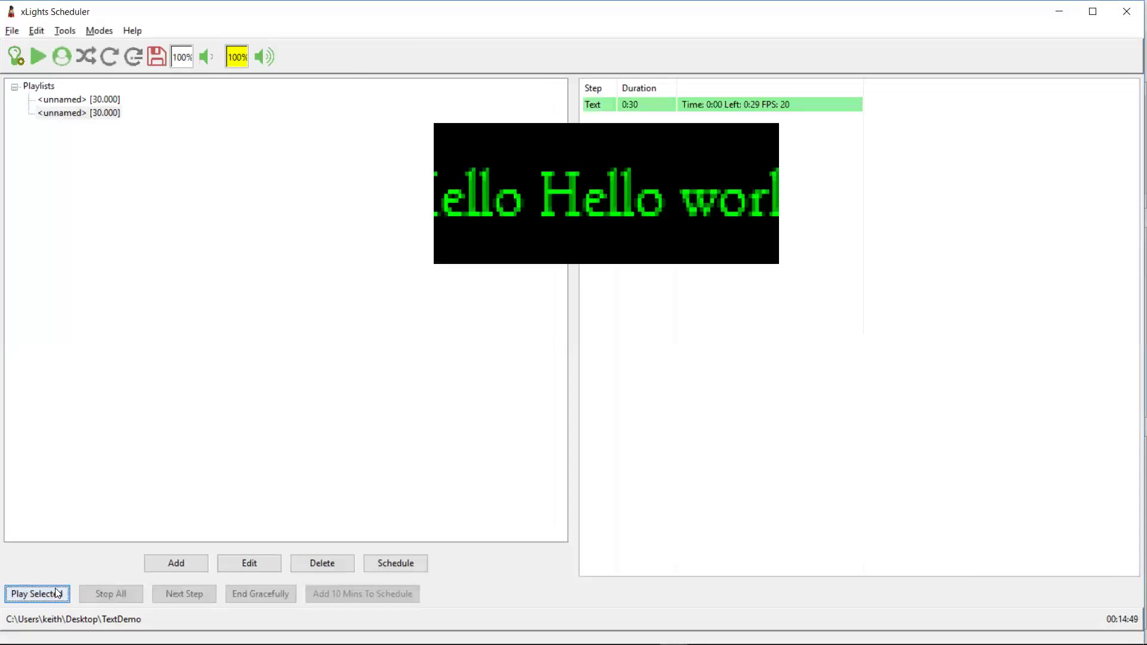
pyautogui.click(108, 56)
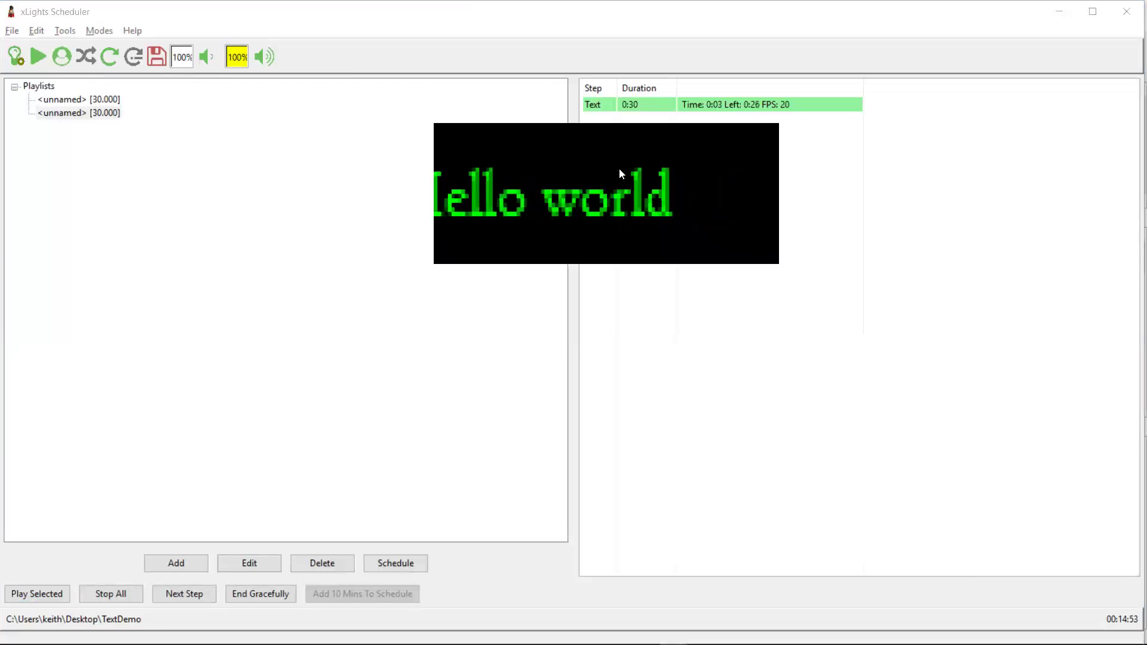
pyautogui.moveTo(621, 167); pyautogui.dragTo(94, 149)
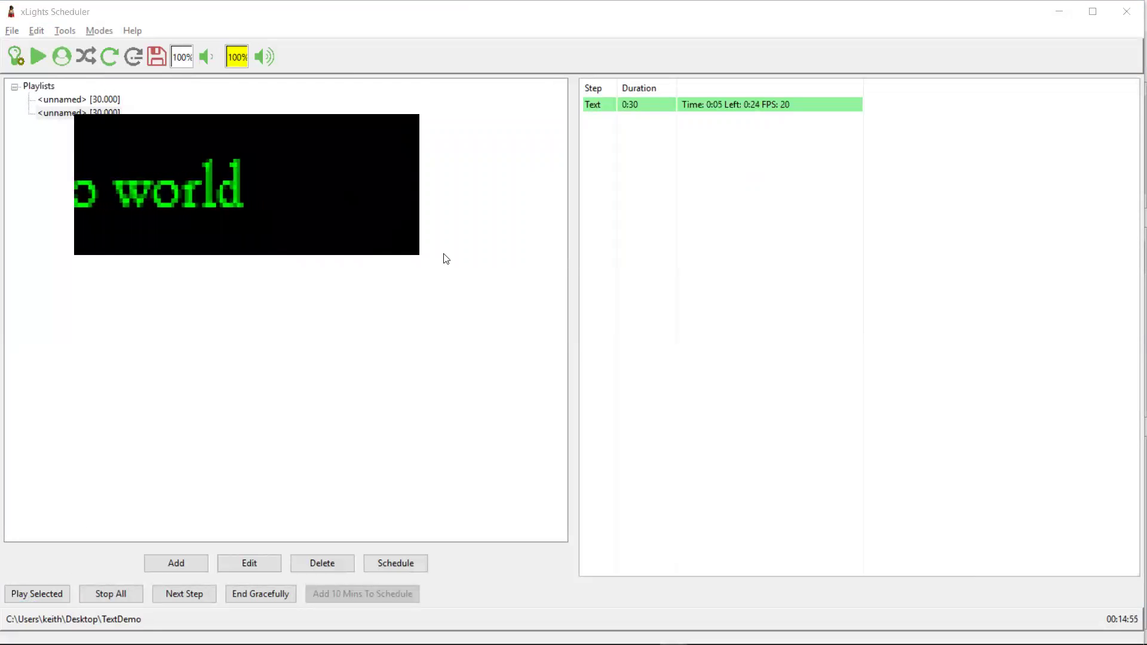
# Step: Switch to Postman, replace new text in the request's Parameters value with a person's first name, and send the request
pyautogui.hotkey('alt', 'Tab')
pyautogui.press('Tab')
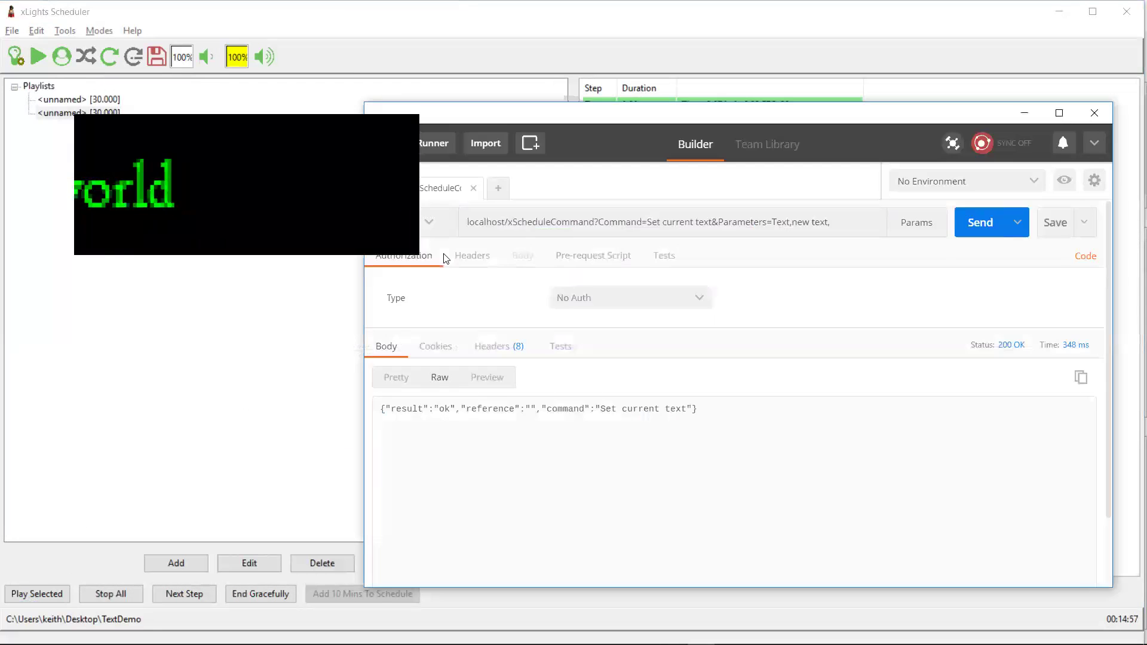
pyautogui.click(810, 222)
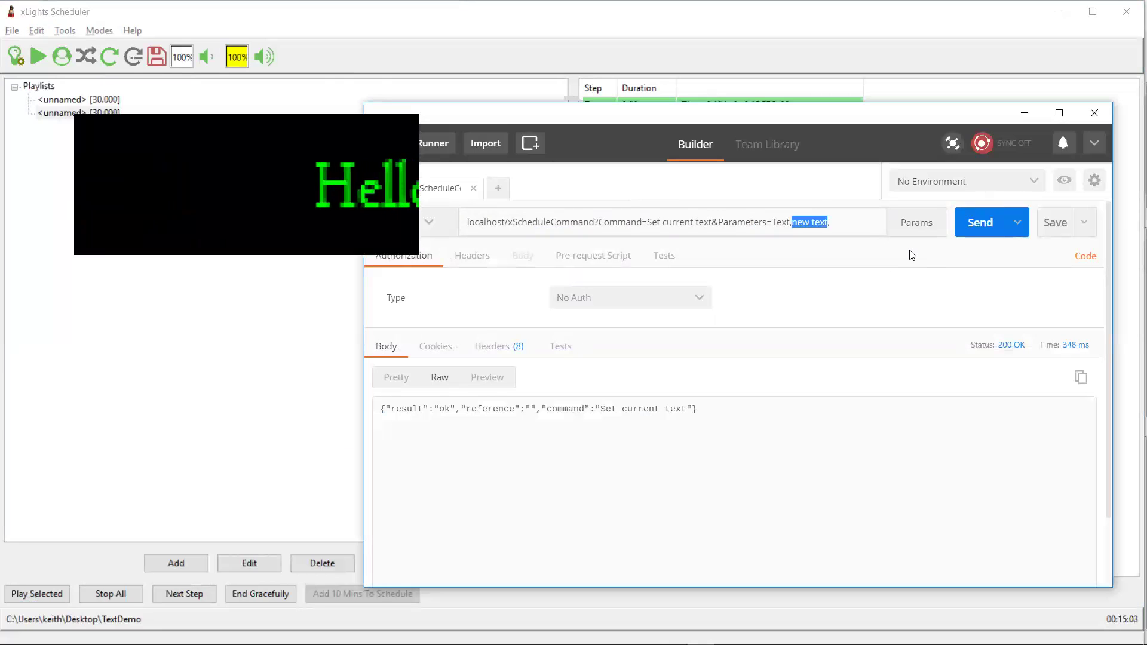
pyautogui.write('Garet')
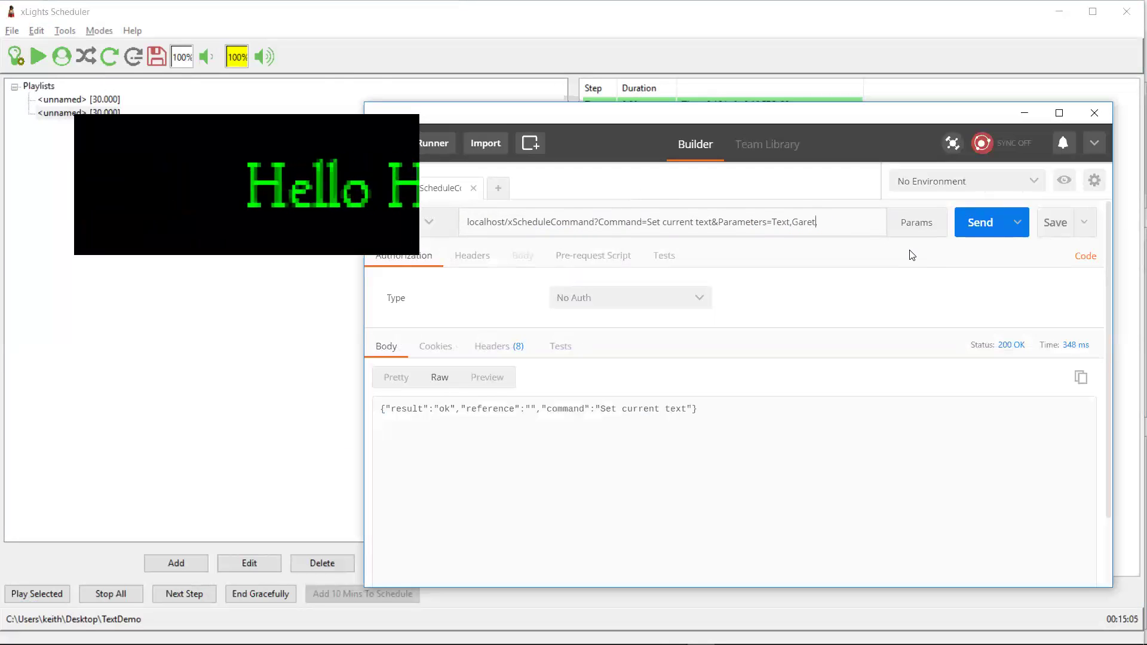
pyautogui.write('h,')
pyautogui.hotkey('ctrl', 'Return')
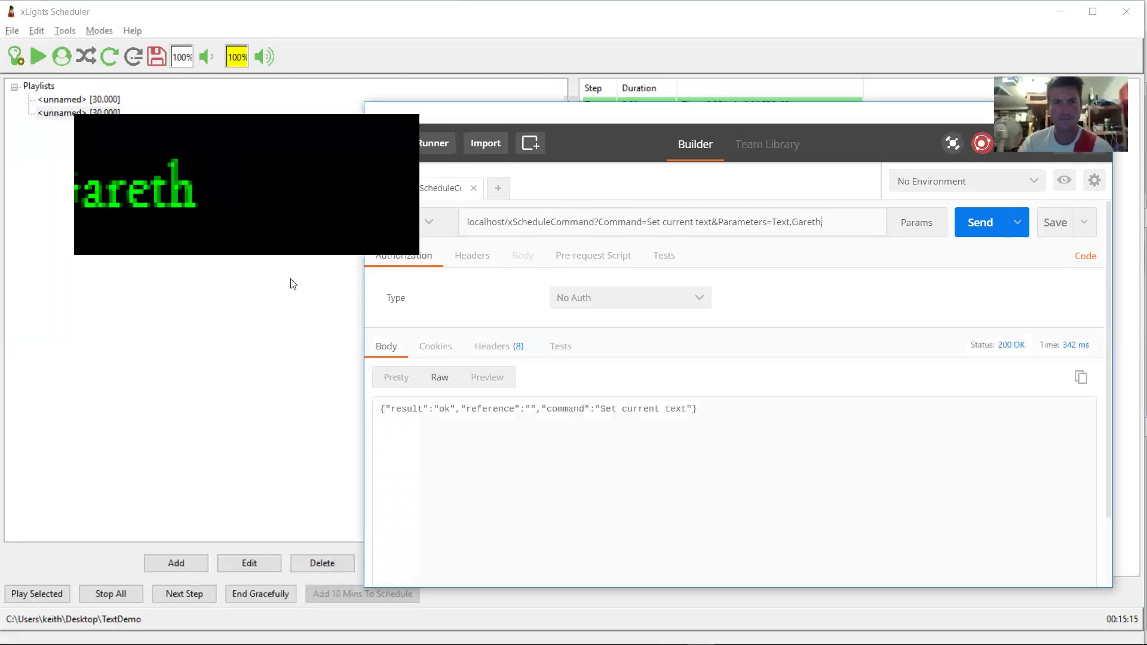
# Step: Reopen the second playlist's text item in xLights Scheduler and move the dialog so its settings are accessible
pyautogui.doubleClick(56, 122)
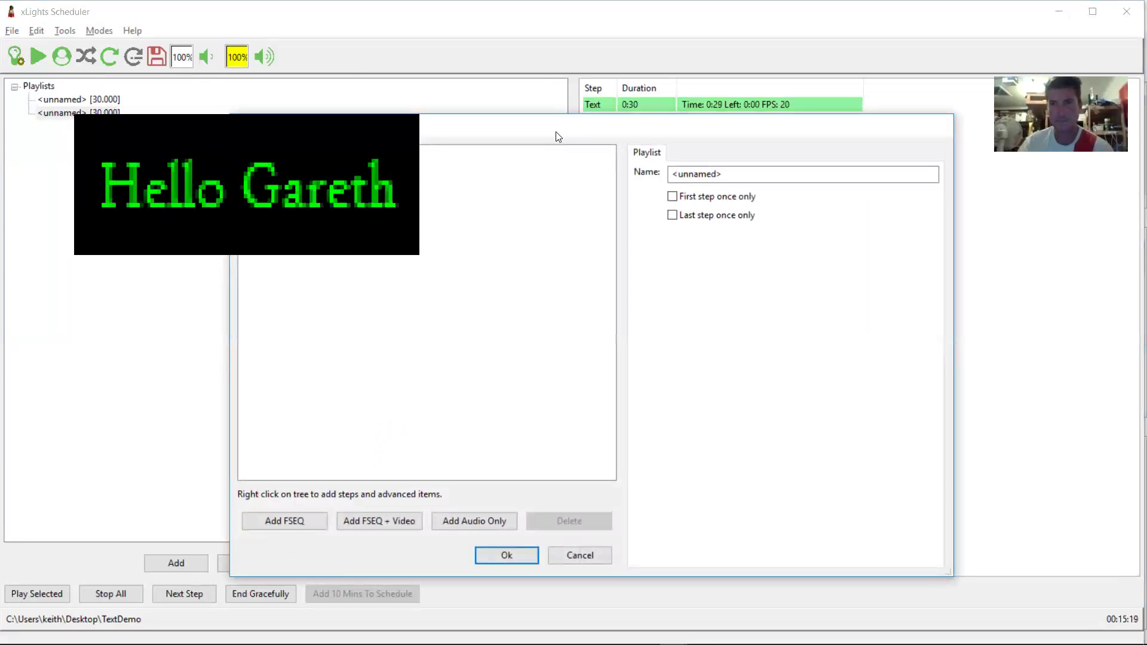
pyautogui.click(475, 173)
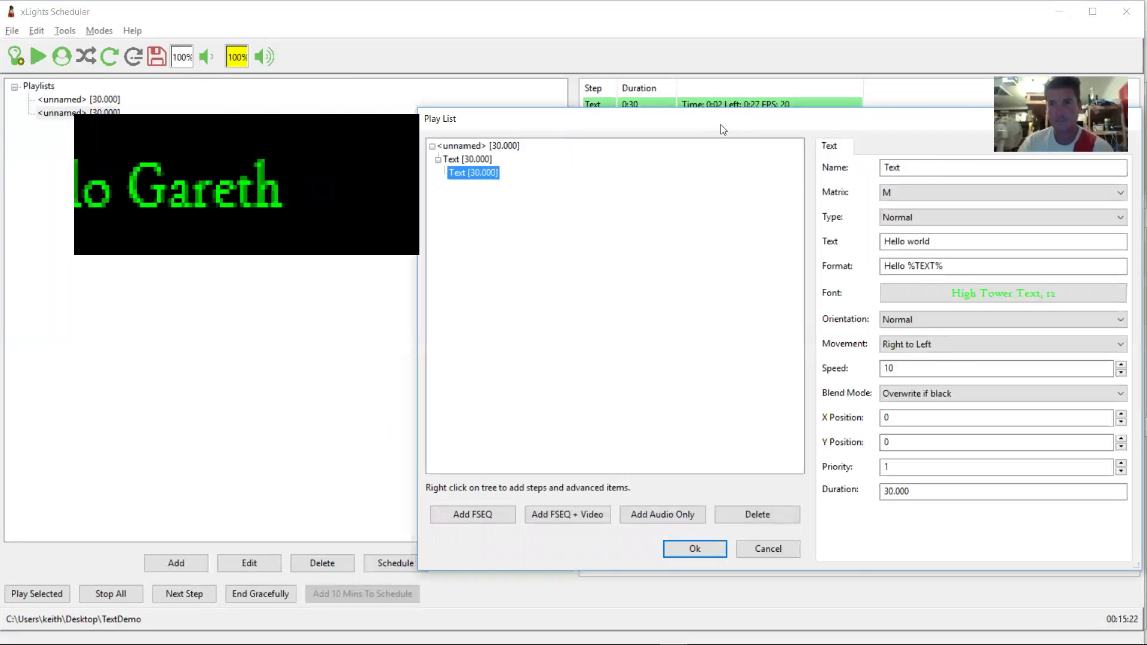
pyautogui.moveTo(587, 121); pyautogui.dragTo(444, 113)
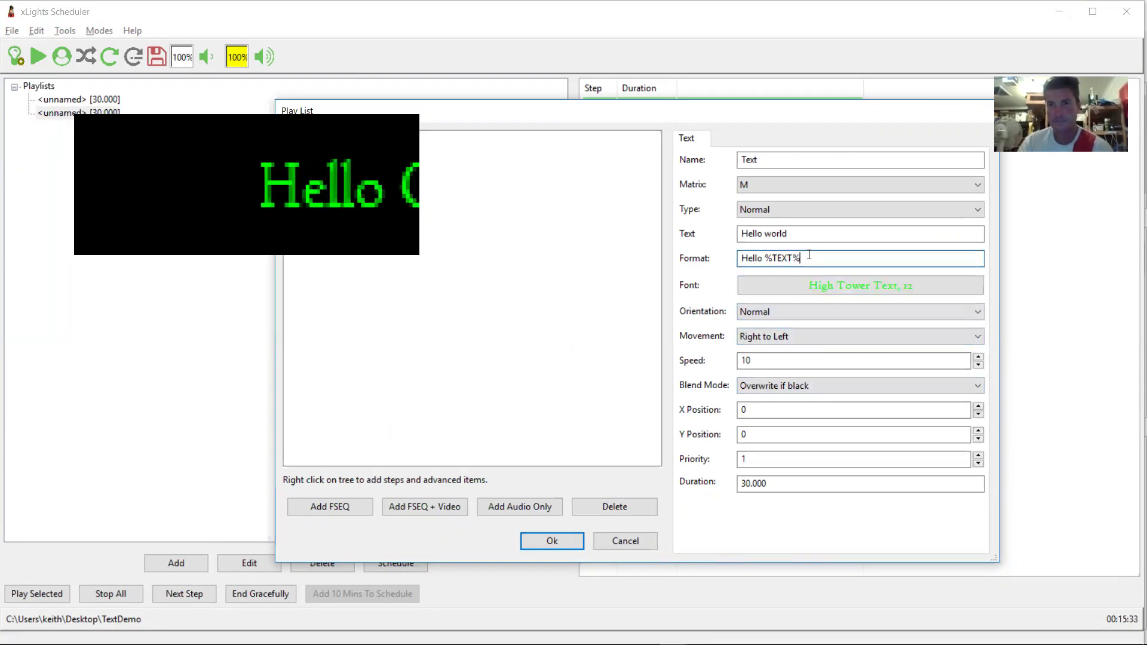
# Step: Switch to Visual Studio and examine the countdown, countup and date-time placeholders in the GetText code of PlayListItemText.cpp
pyautogui.hotkey('alt', 'Tab')
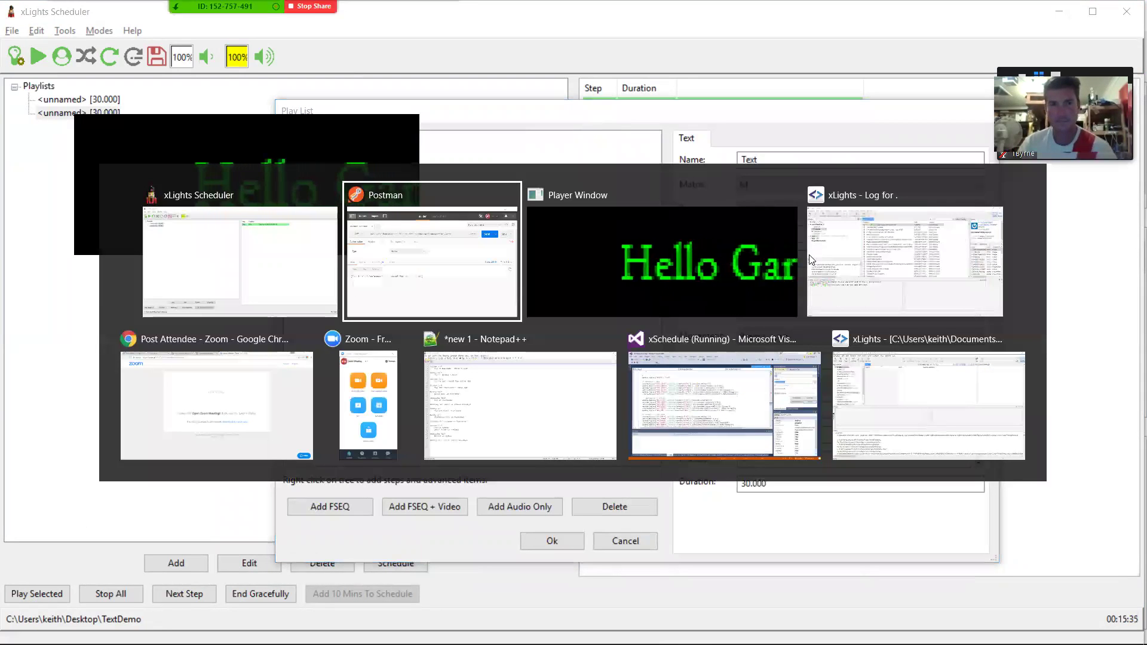
pyautogui.hotkey('alt', 'Tab')
pyautogui.hotkey('alt', 'Tab')
pyautogui.hotkey('alt', 'Tab')
pyautogui.hotkey('alt', 'Tab')
pyautogui.hotkey('alt', 'Tab')
pyautogui.hotkey('alt', 'Tab')
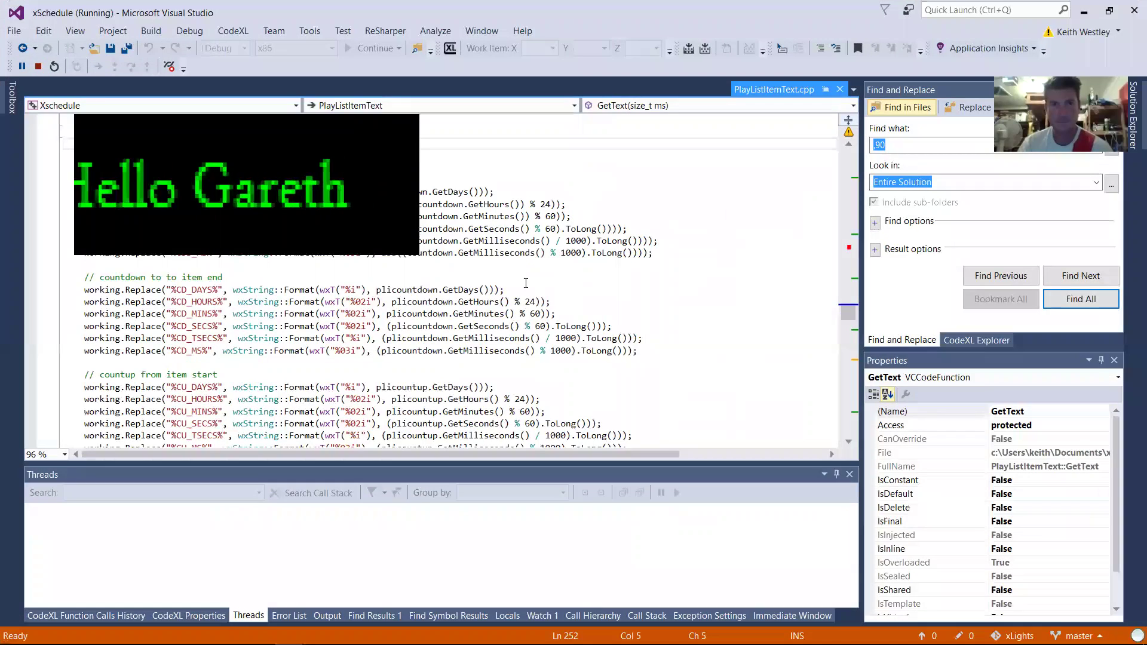
pyautogui.scroll(1, 366, 315)
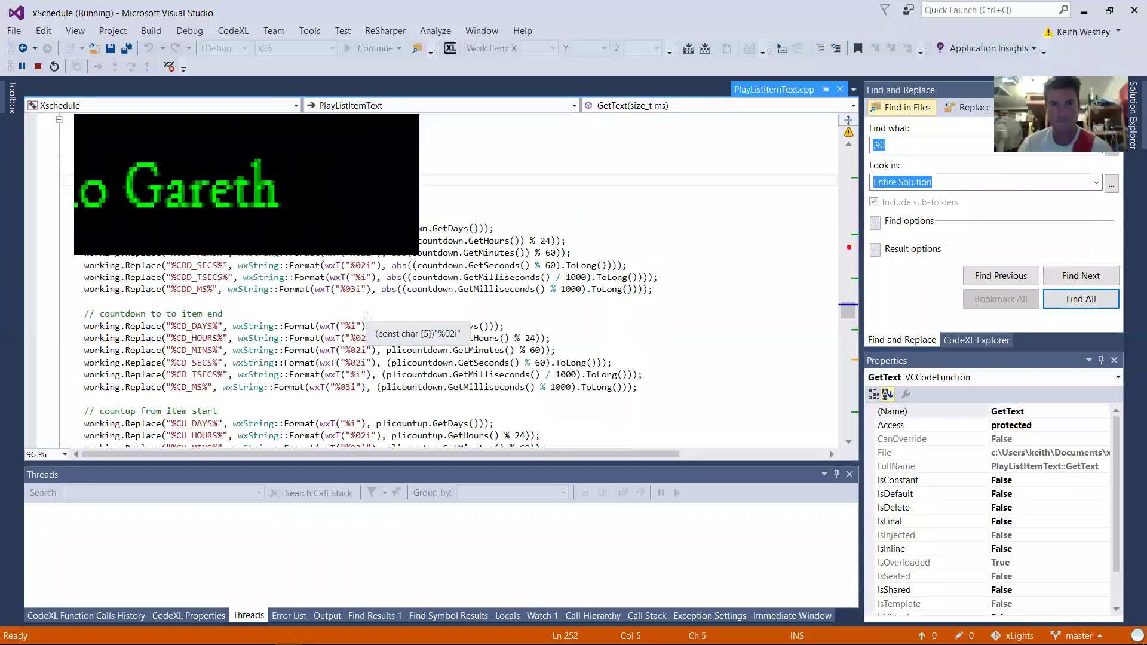
pyautogui.scroll(-4, 367, 315)
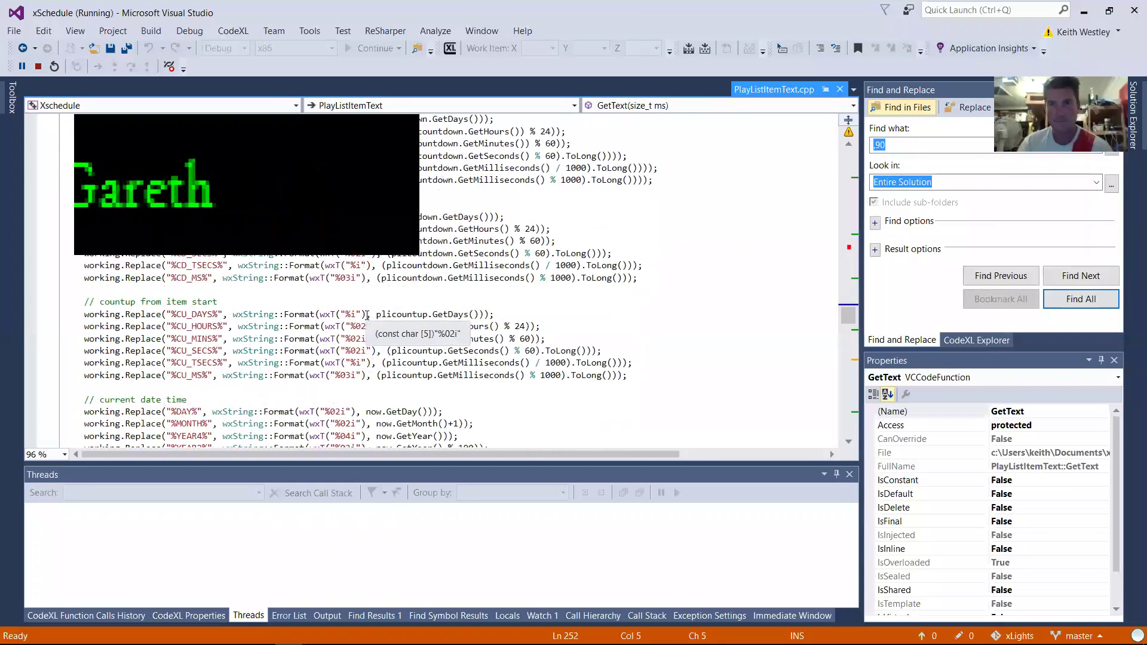
pyautogui.scroll(-3, 367, 315)
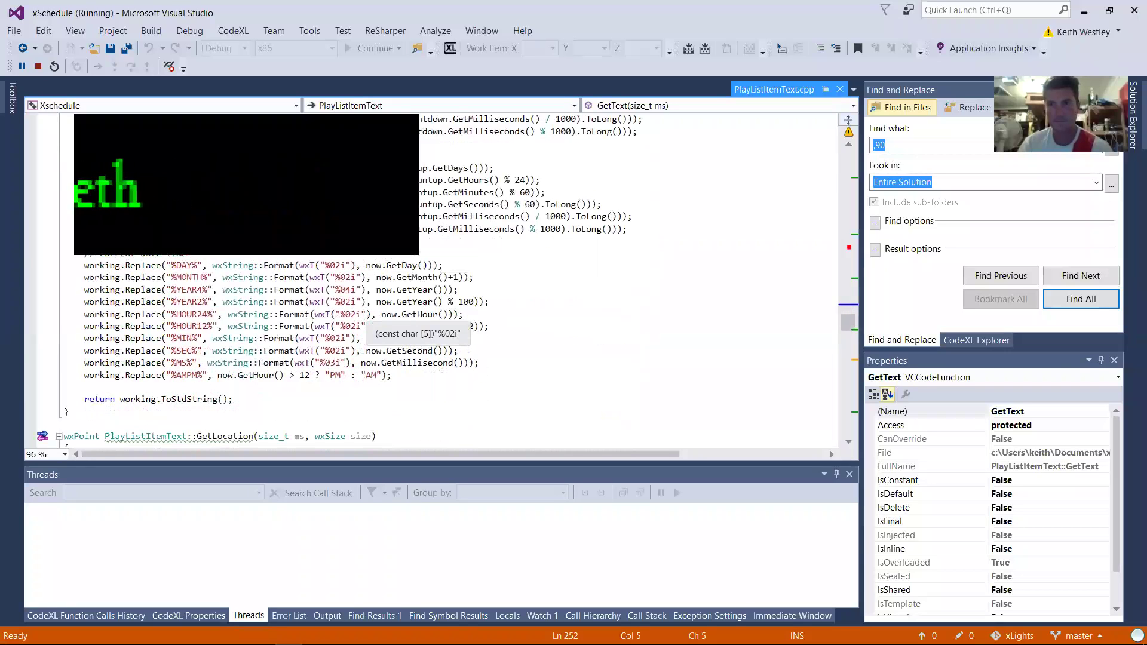
pyautogui.scroll(2, 366, 314)
pyautogui.hotkey('alt', 'Tab')
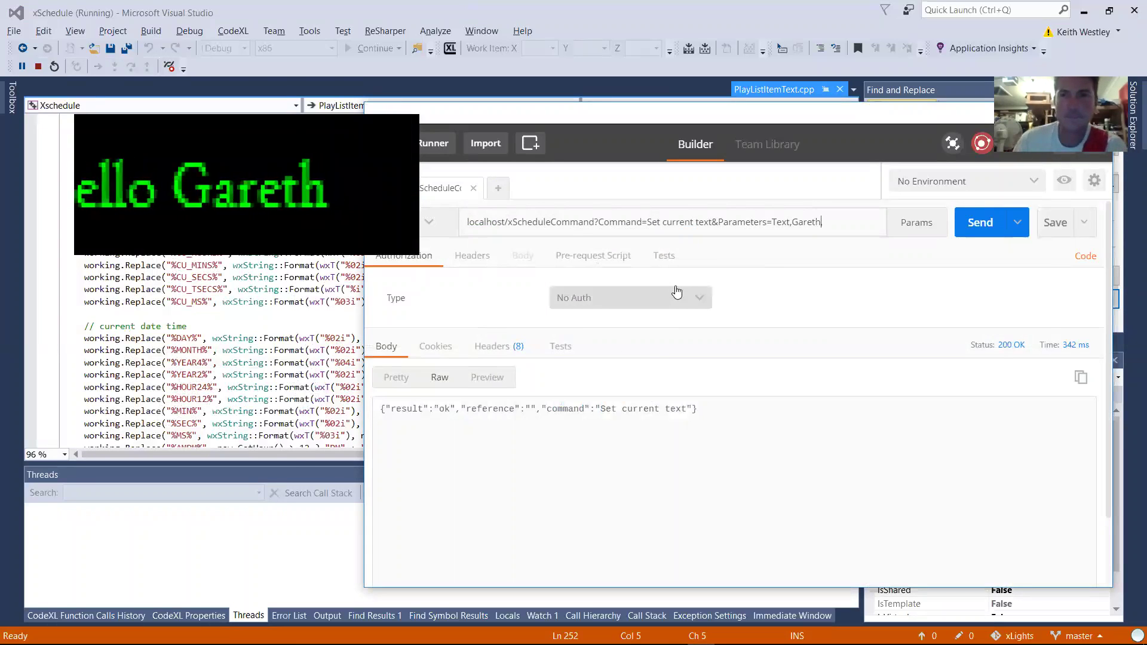
# Step: Return to xLights Scheduler, extend the text item's Format to Hello %TEXT% %DAY%-%MONTH%-%YEAR%, and accept the changes
pyautogui.hotkey('alt', 'Tab')
pyautogui.press('Tab')
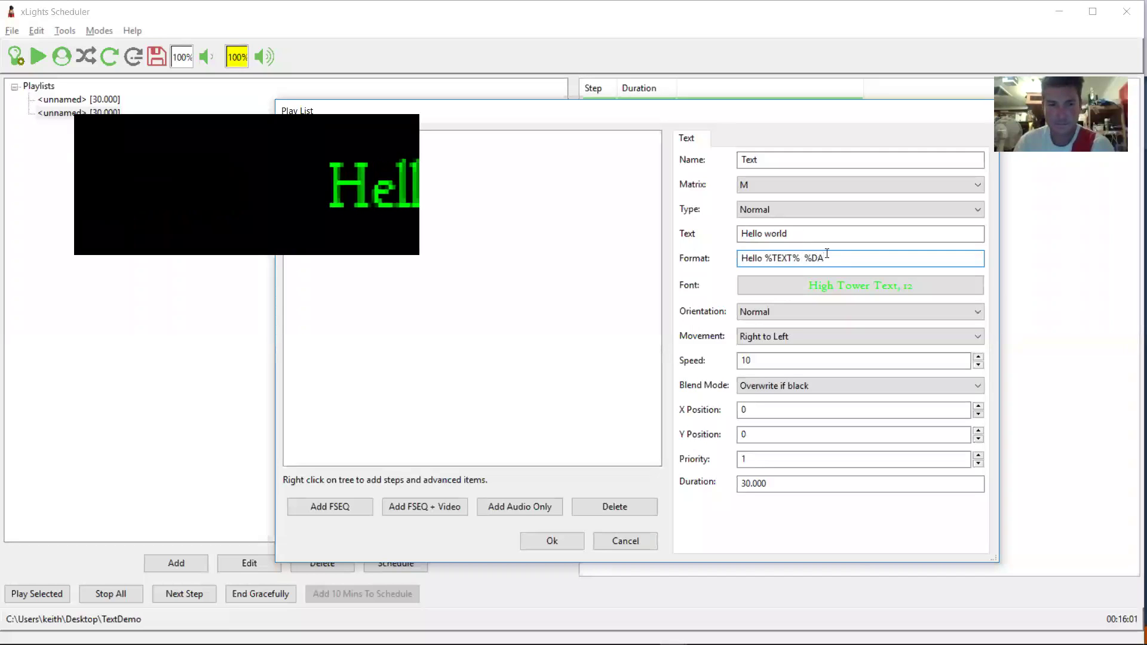
pyautogui.write('Y%')
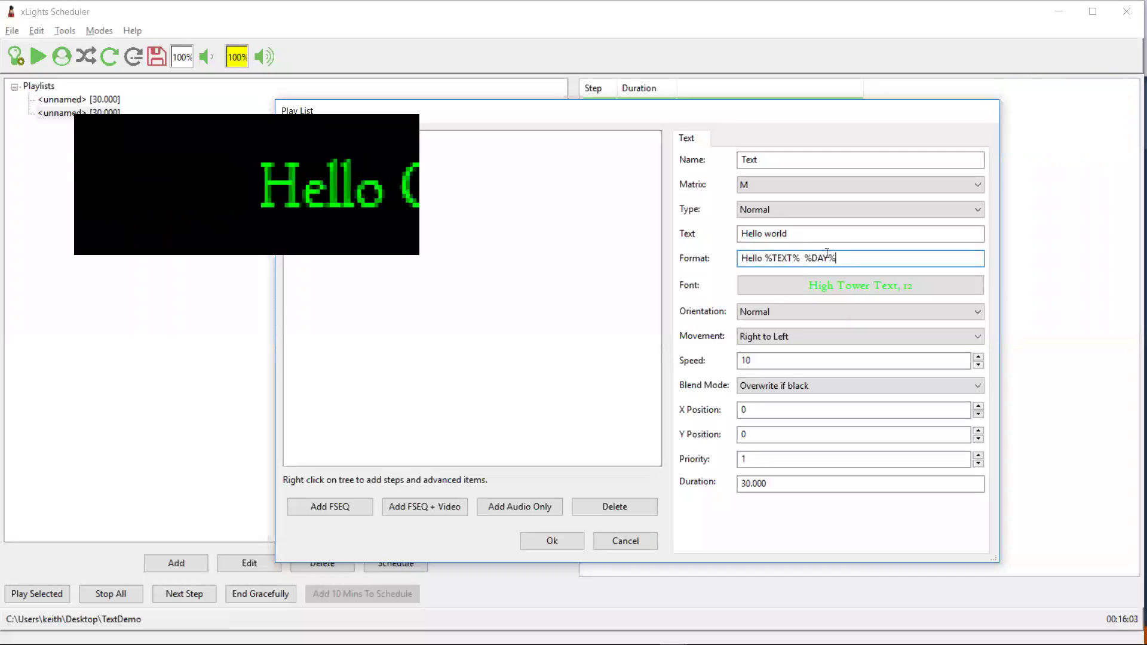
pyautogui.write('-')
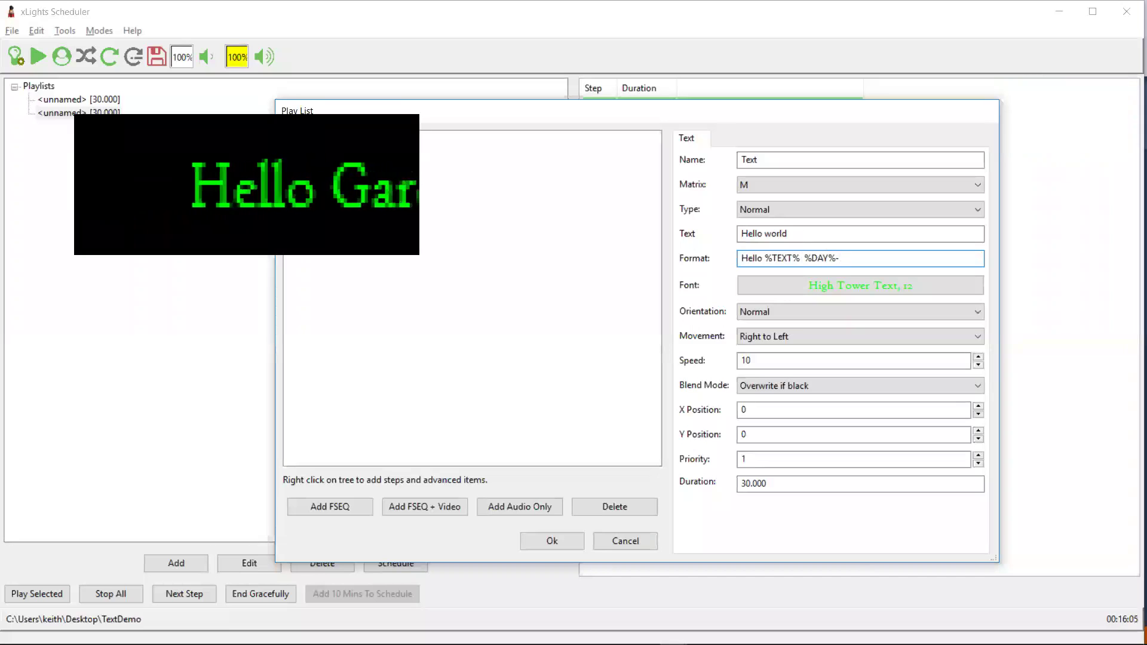
pyautogui.write('%MONTH')
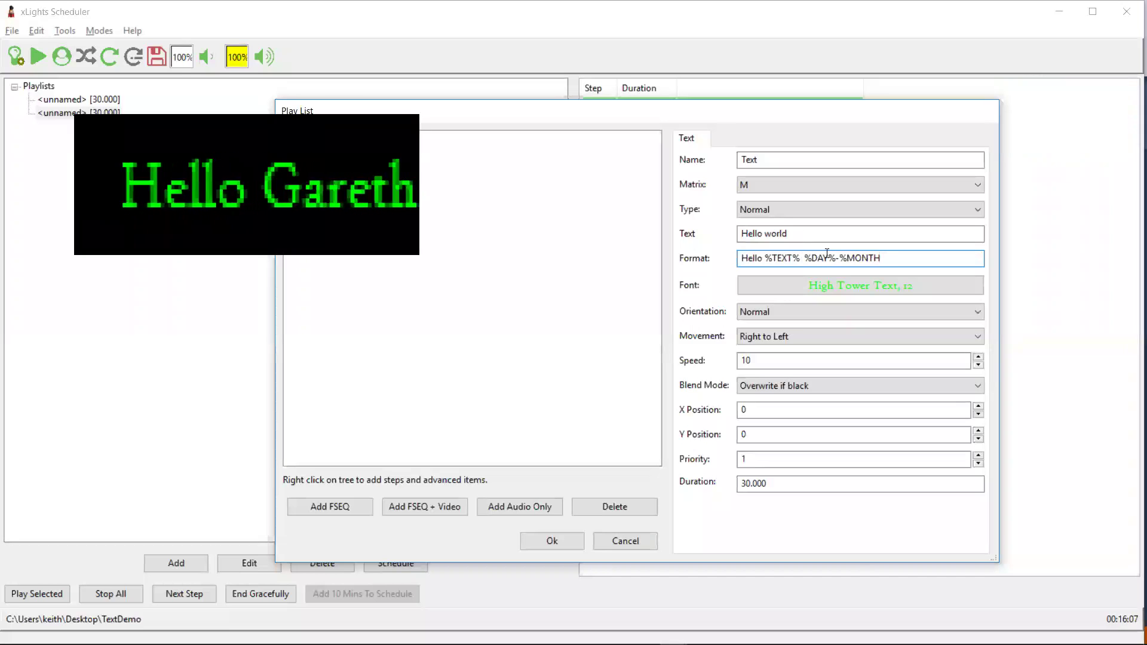
pyautogui.write('%-')
pyautogui.write('%YE')
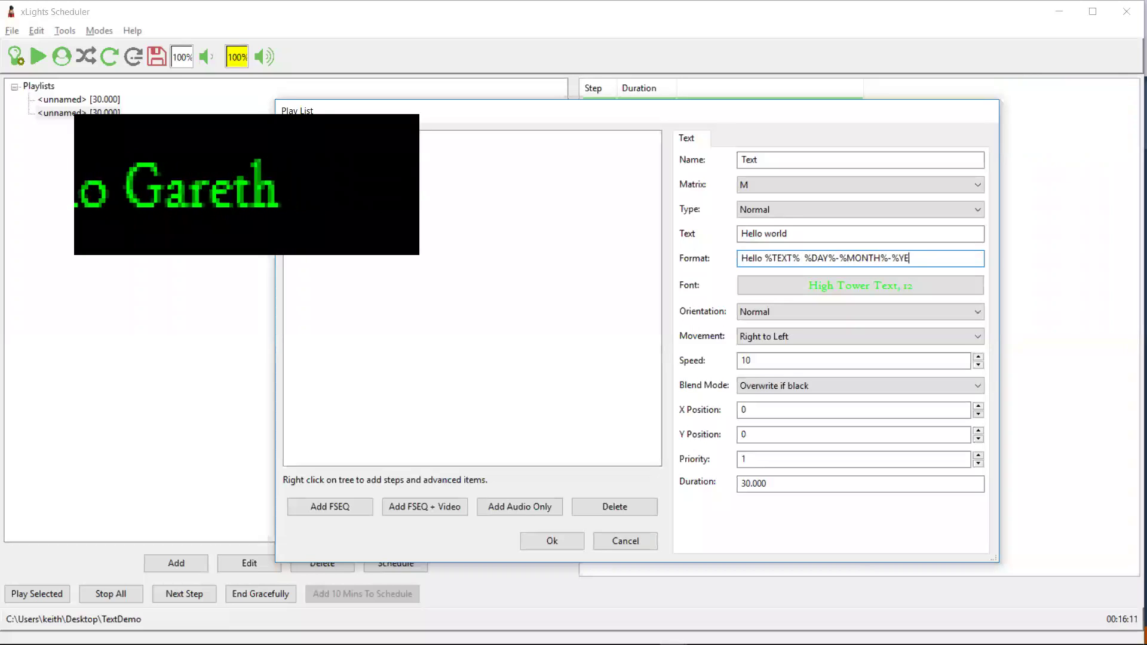
pyautogui.write('AR%')
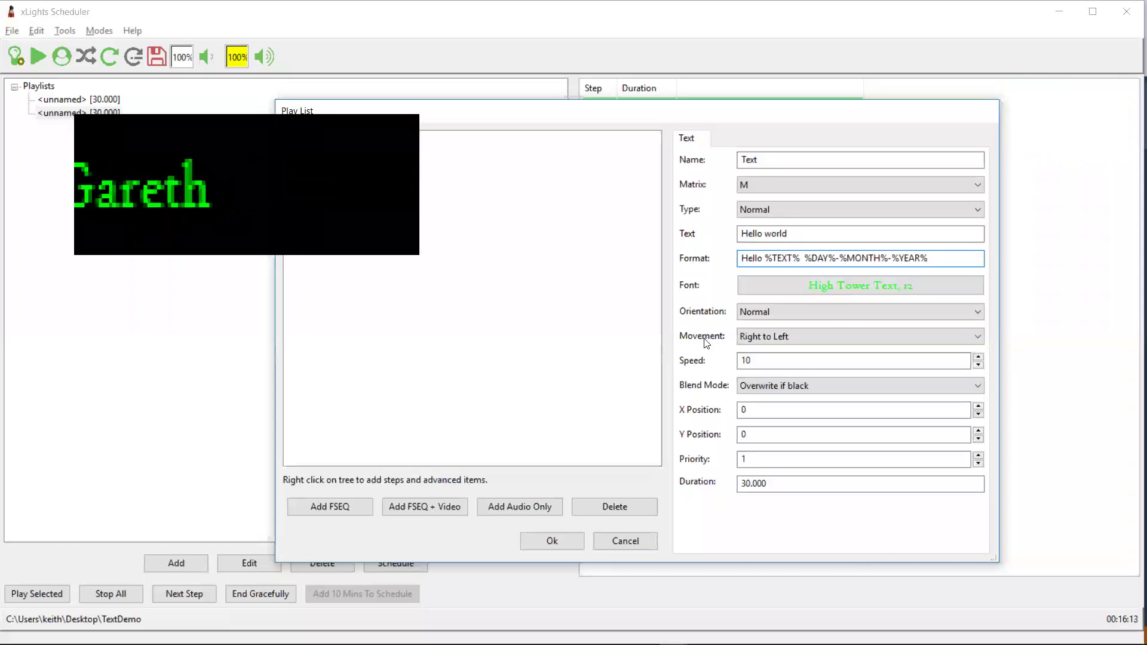
pyautogui.click(547, 542)
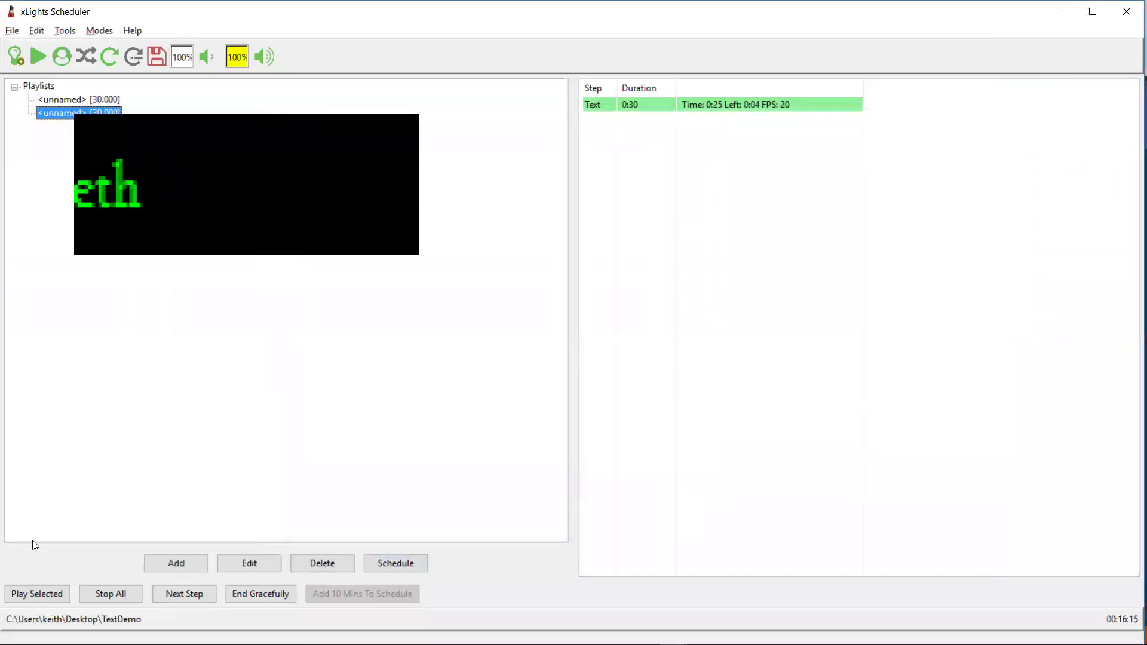
# Step: Restart the second playlist to check how the date placeholders display, and stop playback
pyautogui.click(84, 597)
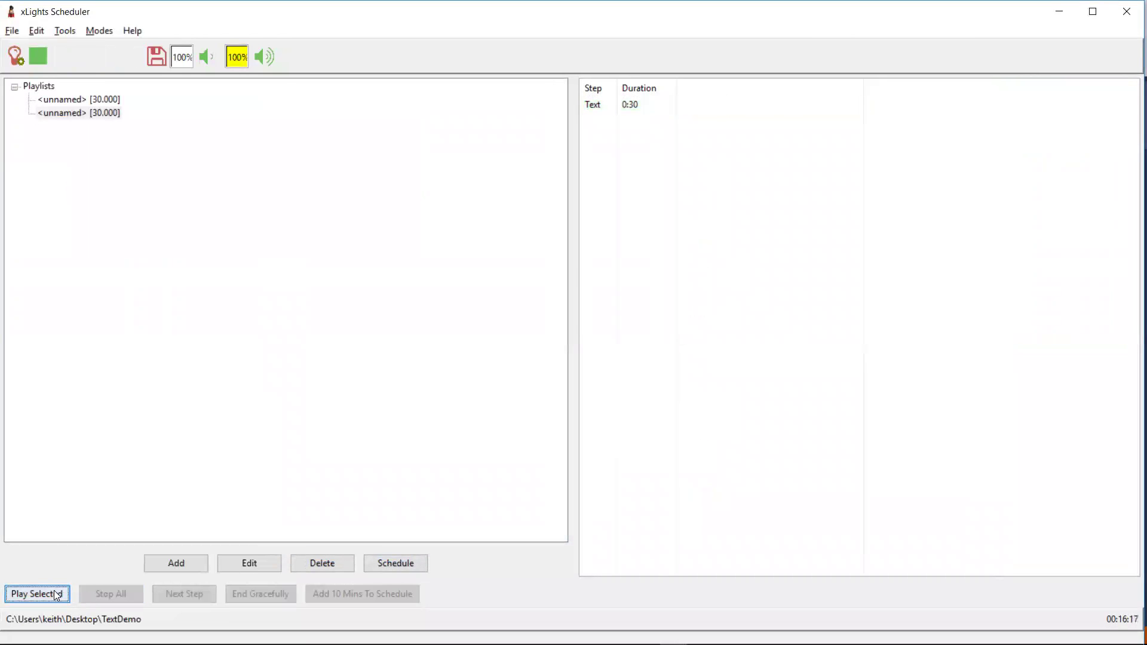
pyautogui.click(57, 594)
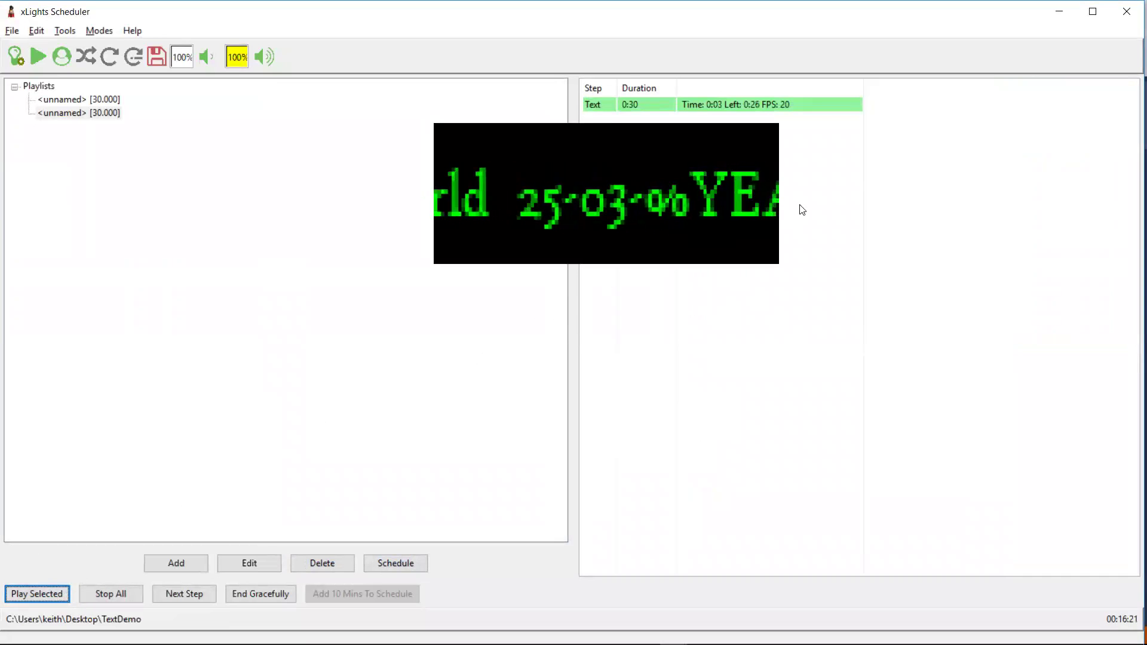
pyautogui.click(120, 593)
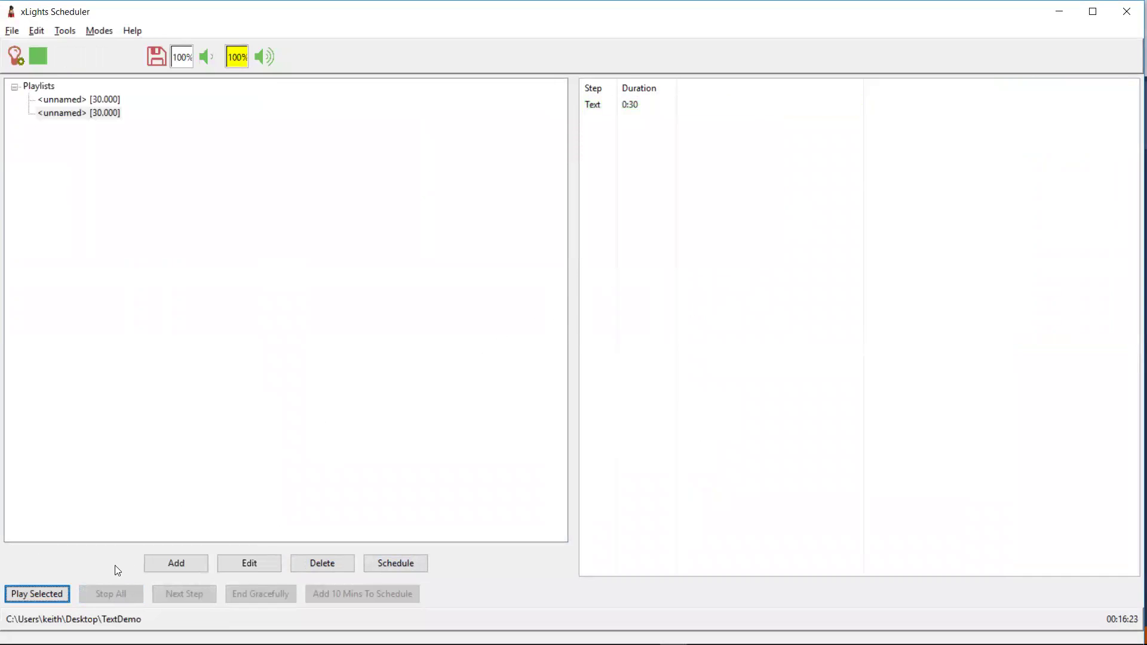
# Step: Change the year placeholder in the text item's Format to %YEAR4%, replay the second playlist, and reposition the player window
pyautogui.doubleClick(88, 118)
pyautogui.click(328, 166)
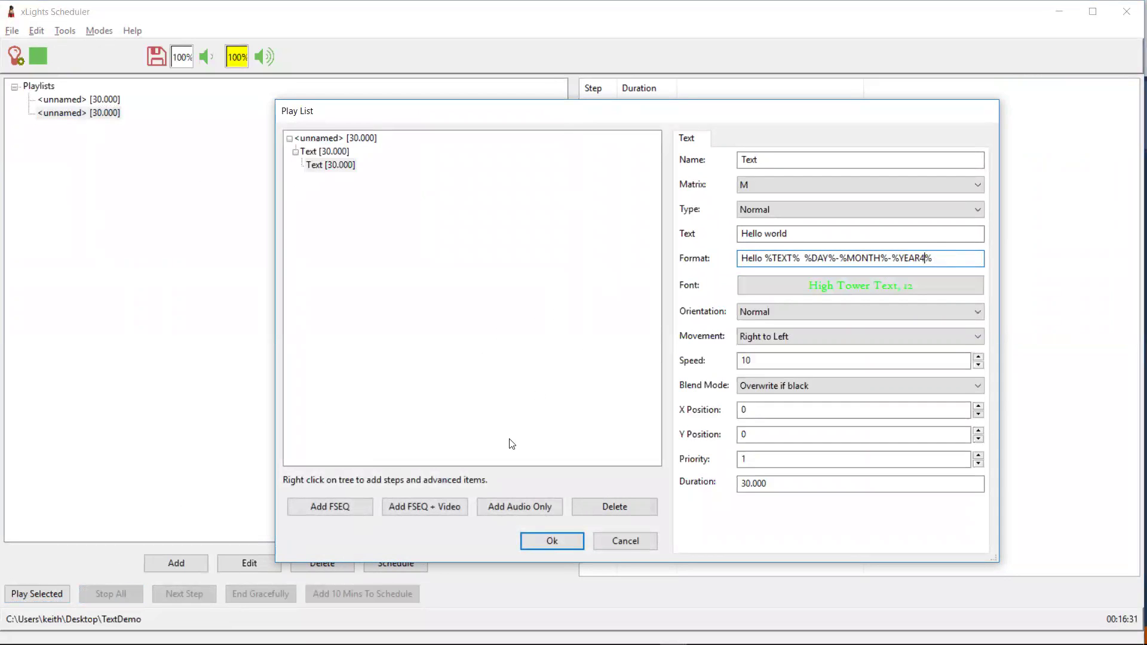
pyautogui.click(534, 540)
pyautogui.click(27, 595)
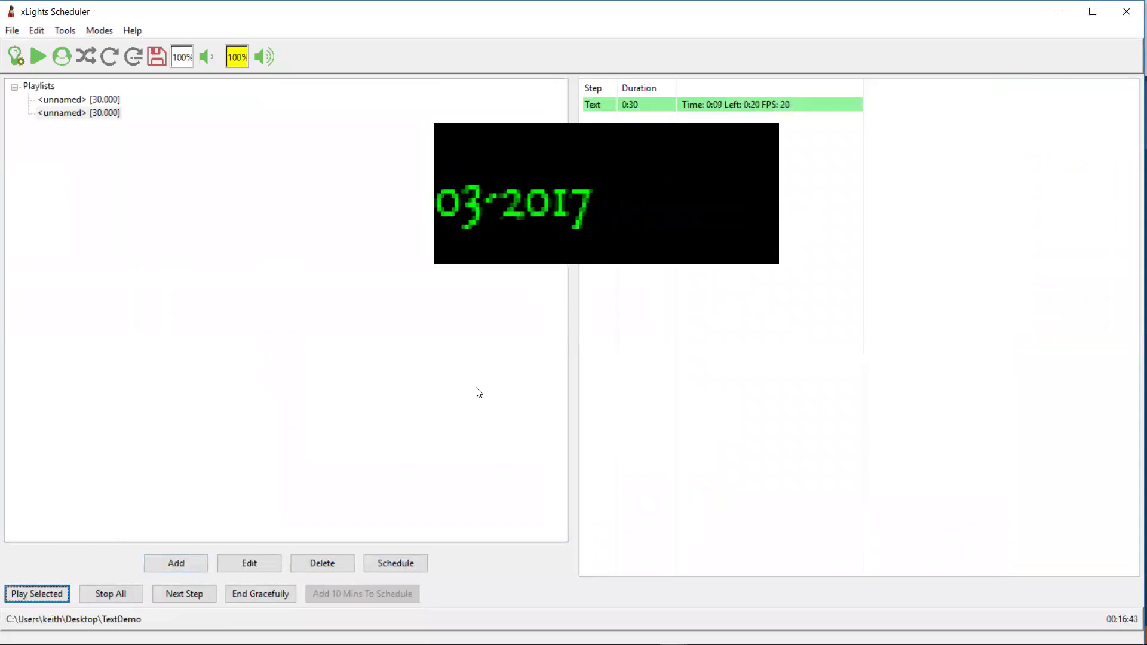
pyautogui.moveTo(572, 198); pyautogui.dragTo(218, 238)
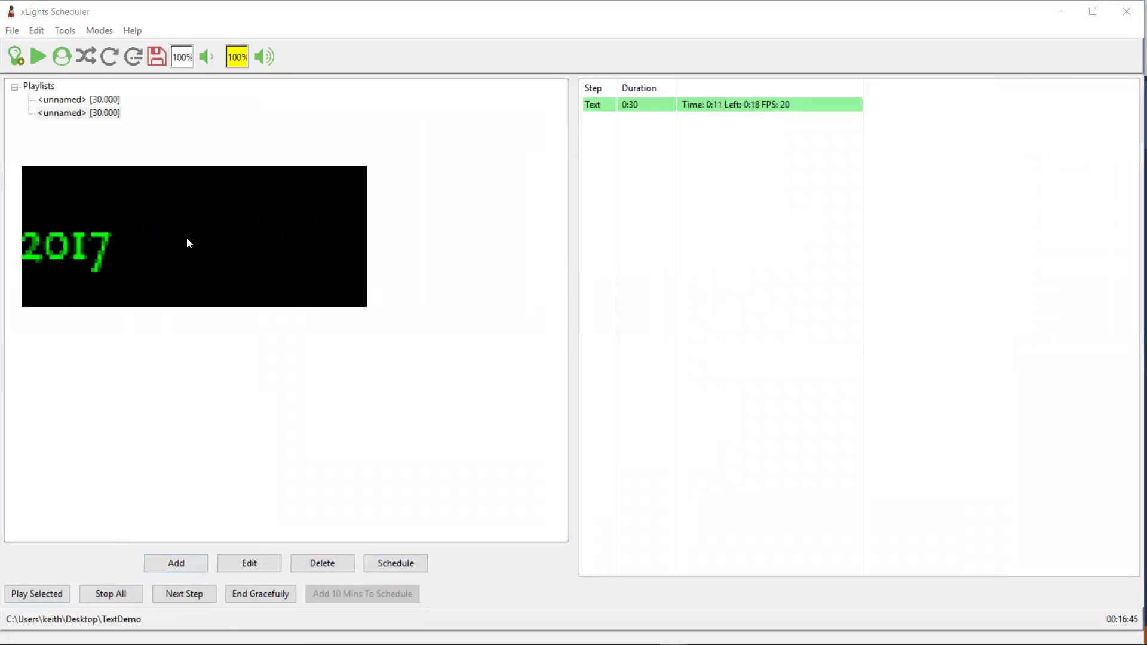
# Step: Switch to Postman, move its window clear of the player preview, and resend the Set current text request
pyautogui.hotkey('alt', 'Tab')
pyautogui.hotkey('alt', 'Tab')
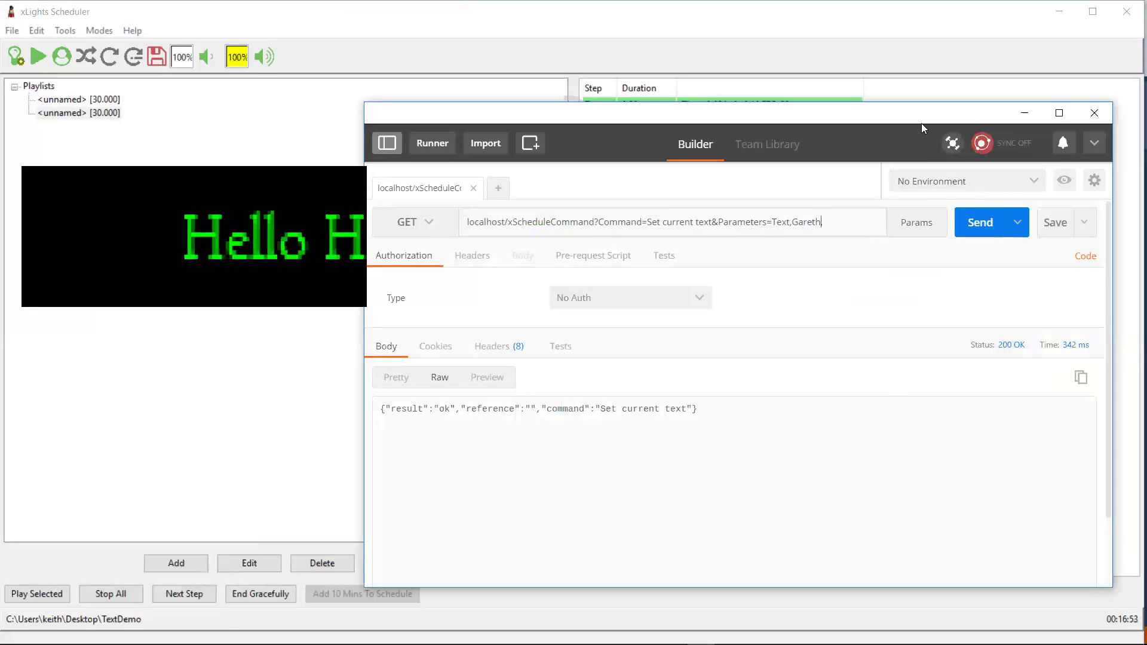
pyautogui.moveTo(917, 115); pyautogui.dragTo(971, 113)
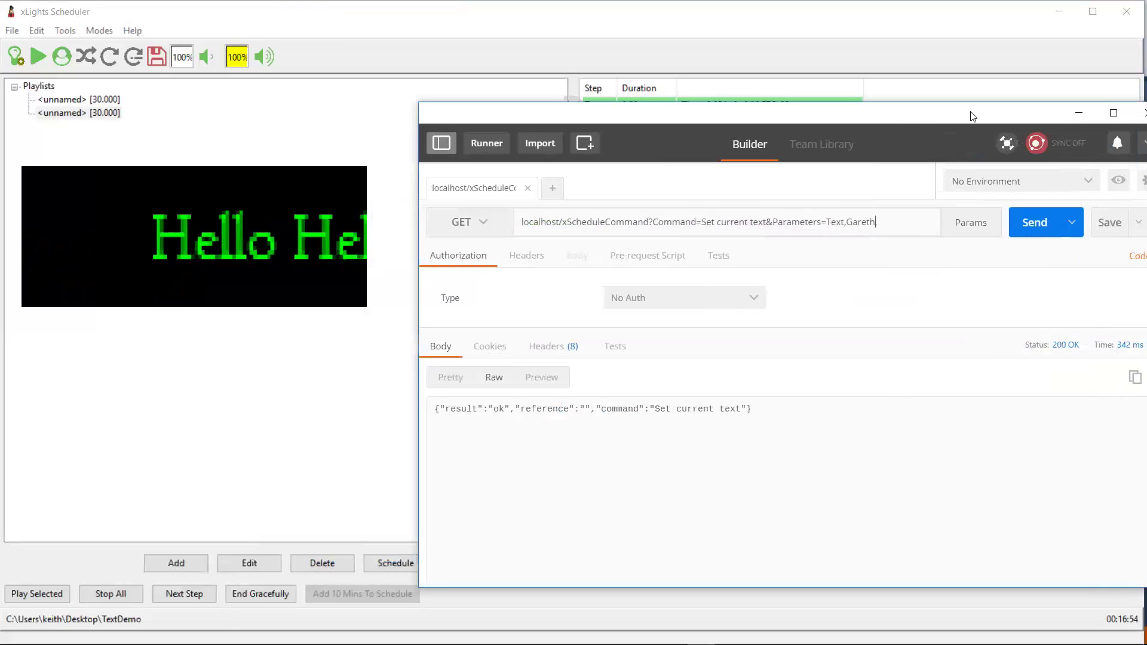
pyautogui.click(1033, 226)
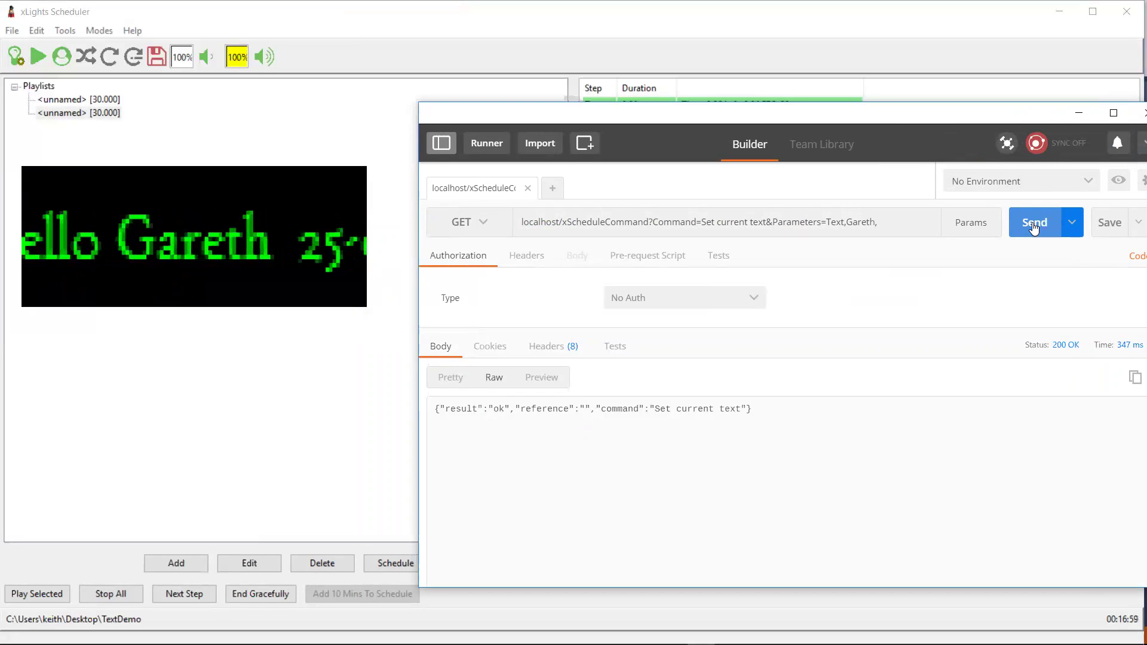
# Step: Switch to Visual Studio and examine the countdown, count-up and current date-time placeholders handled in PlayListItemText.cpp
pyautogui.hotkey('alt', 'Tab')
pyautogui.hotkey('alt', 'Tab')
pyautogui.hotkey('alt', 'Tab')
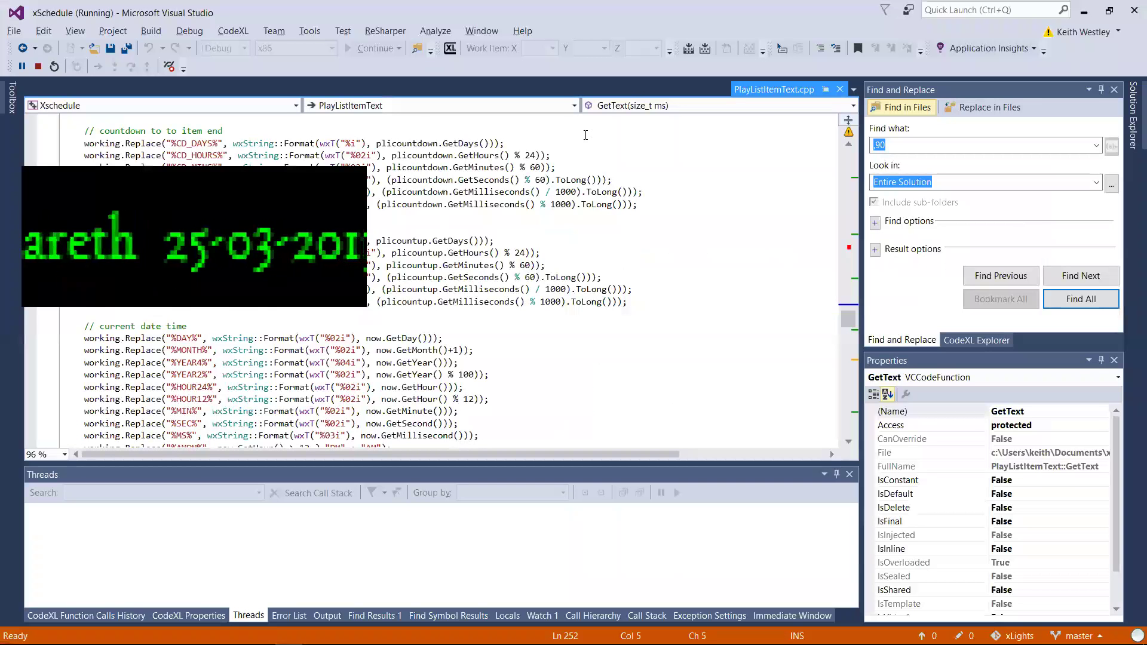
pyautogui.click(311, 242)
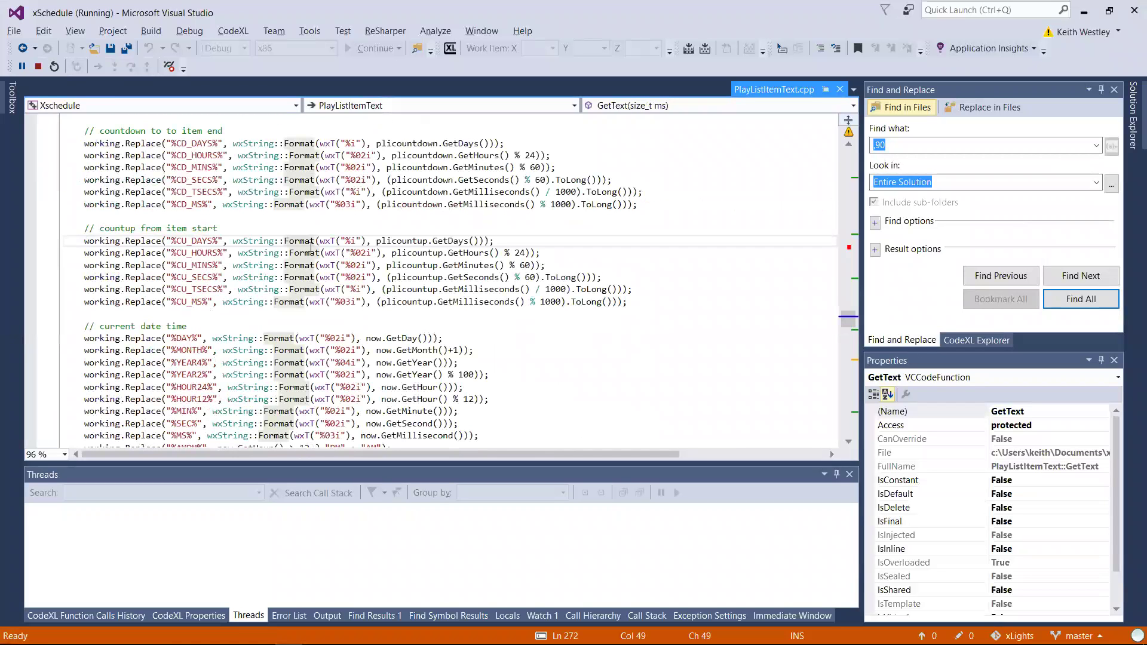
pyautogui.hotkey('ctrl', '-')
pyautogui.scroll(1, 311, 247)
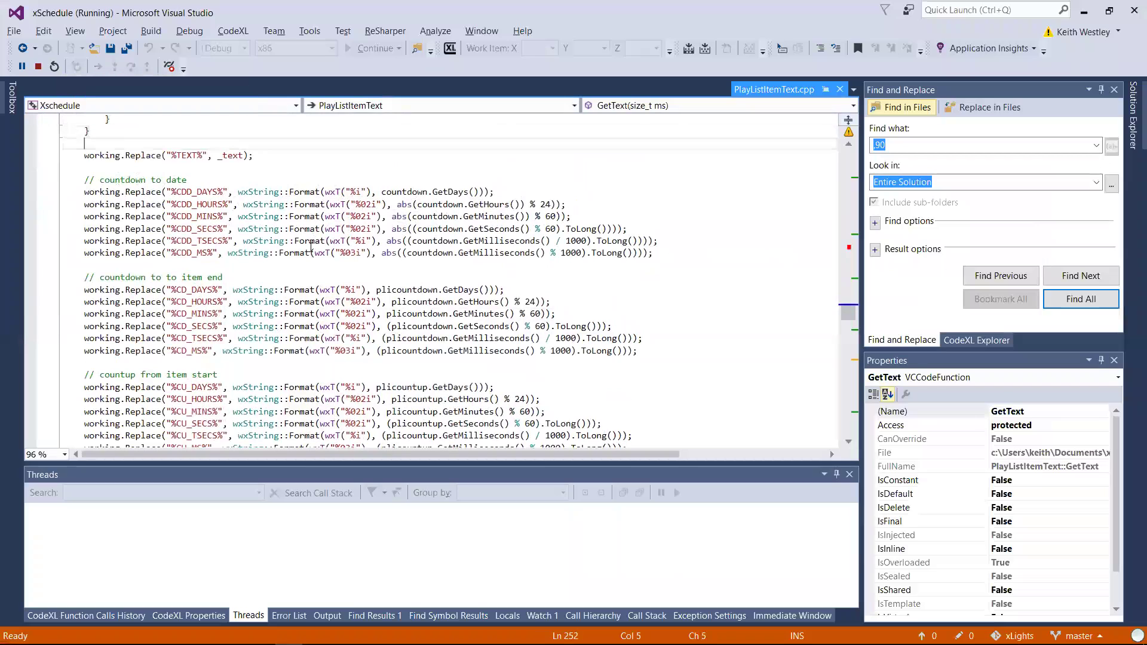
pyautogui.press('Down')
pyautogui.press('Down')
pyautogui.press('Down')
pyautogui.press('Down')
pyautogui.press('Down')
pyautogui.press('Down')
pyautogui.press('Down')
pyautogui.press('Down')
pyautogui.press('Home')
pyautogui.press('Down')
pyautogui.press('Down')
pyautogui.press('Down')
pyautogui.press('Down')
pyautogui.press('Down')
pyautogui.press('Down')
pyautogui.press('Down')
pyautogui.press('Down')
pyautogui.press('Down')
pyautogui.press('Down')
pyautogui.press('Down')
pyautogui.press('Down')
pyautogui.press('Down')
pyautogui.press('Down')
pyautogui.press('Down')
pyautogui.press('Down')
pyautogui.press('Down')
pyautogui.press('Down')
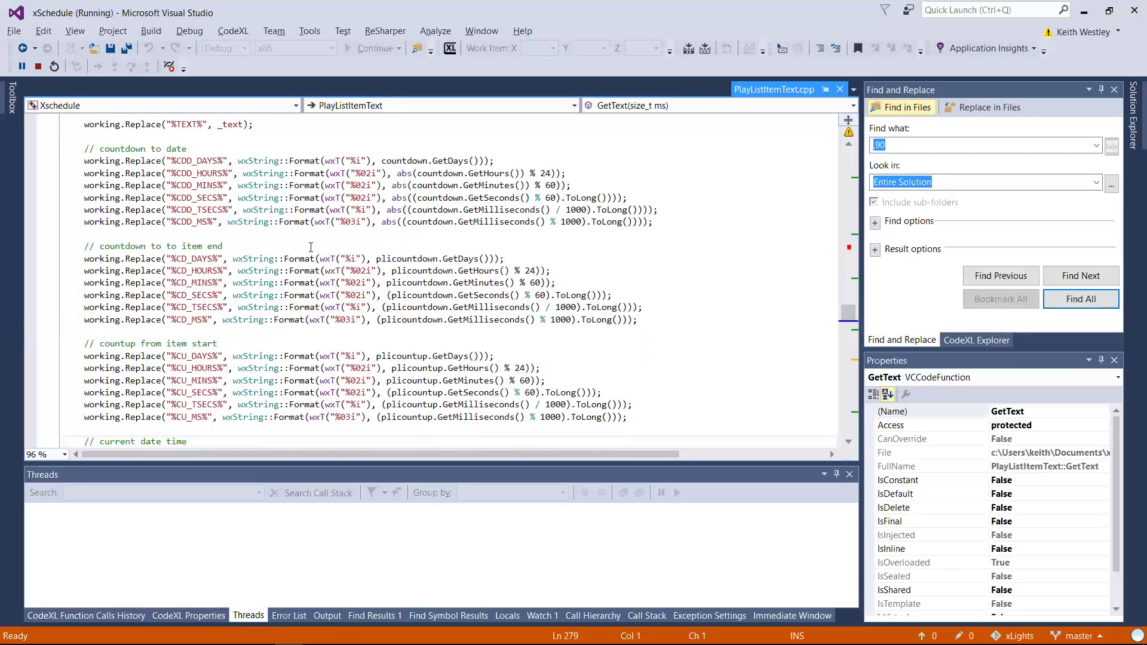
pyautogui.hotkey('alt', 'Tab')
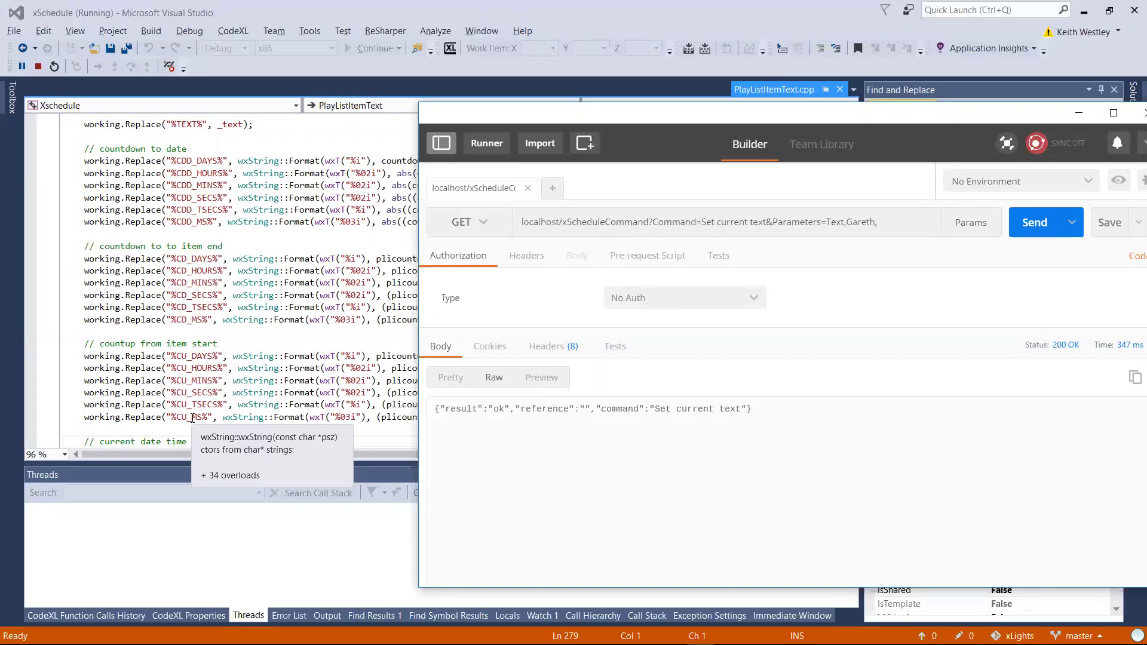
pyautogui.hotkey('alt', 'Tab')
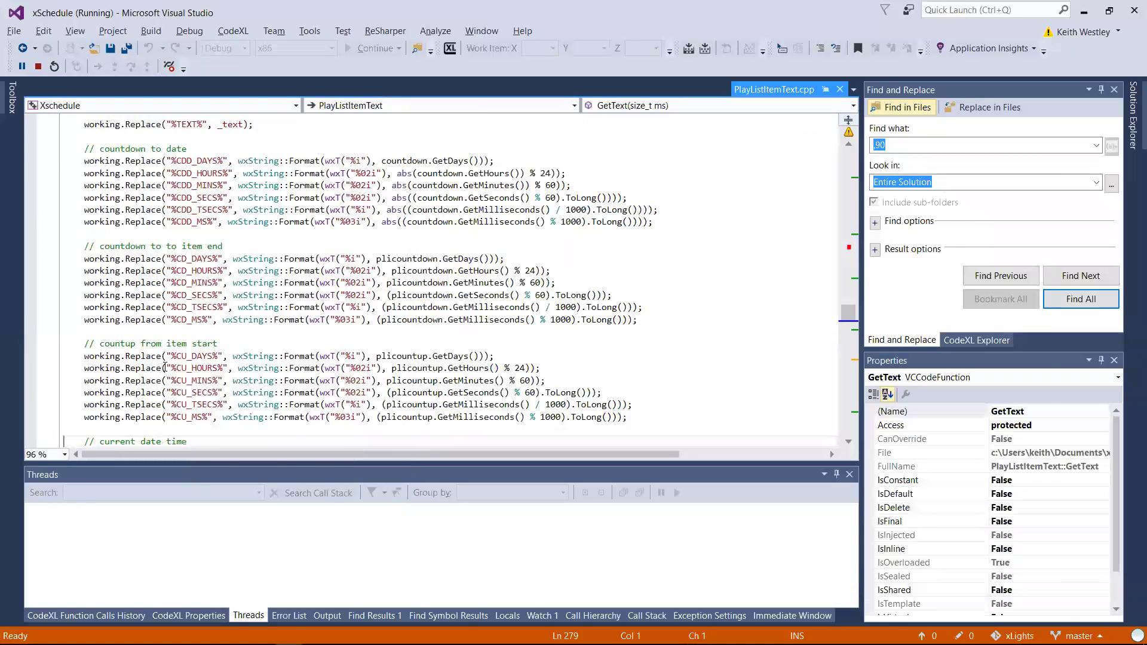
# Step: Return to xLights Scheduler, add butterfly.fseq as an FSEQ item in the second playlist's Text step, and play the playlist
pyautogui.hotkey('alt', 'Tab')
pyautogui.press('Tab')
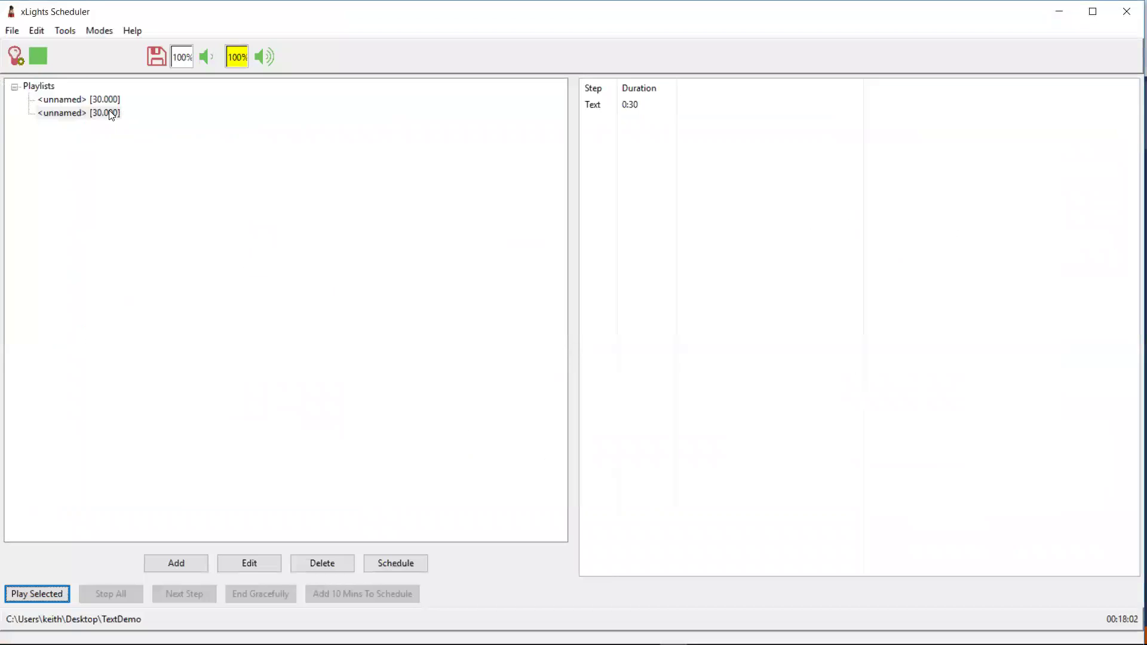
pyautogui.doubleClick(111, 115)
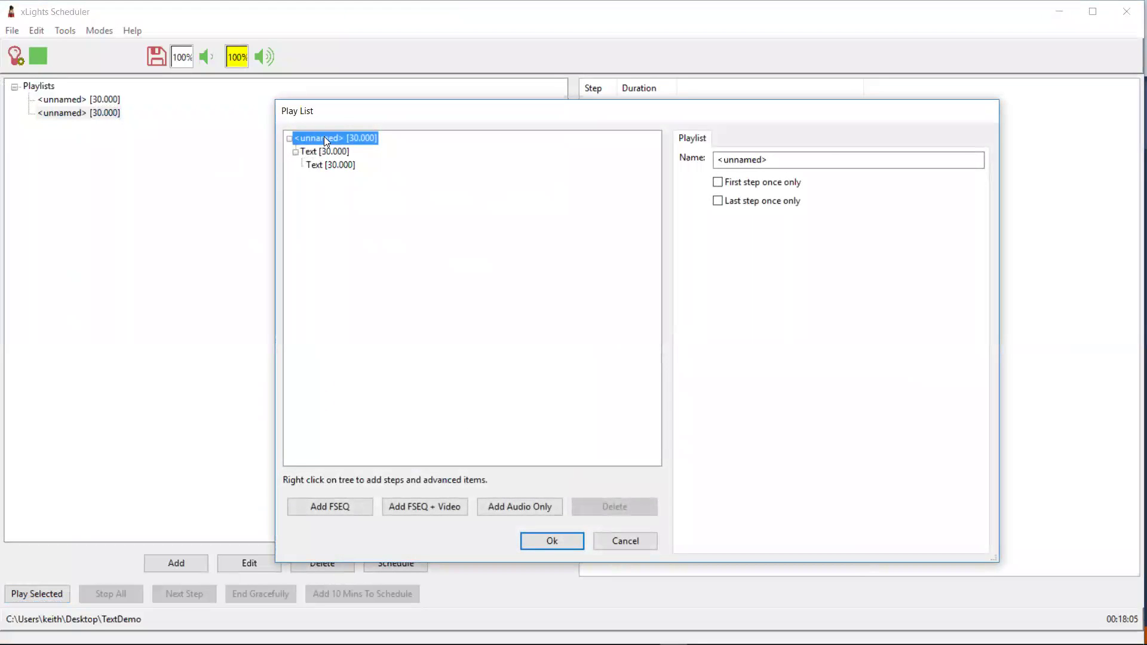
pyautogui.rightClick(326, 140)
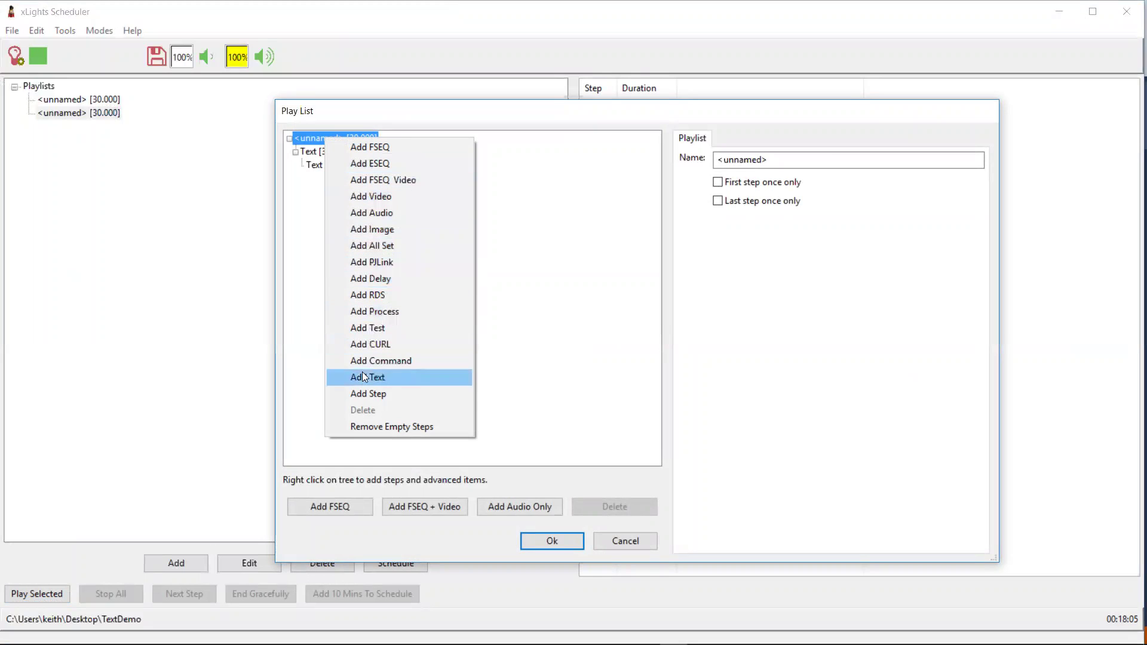
pyautogui.click(310, 389)
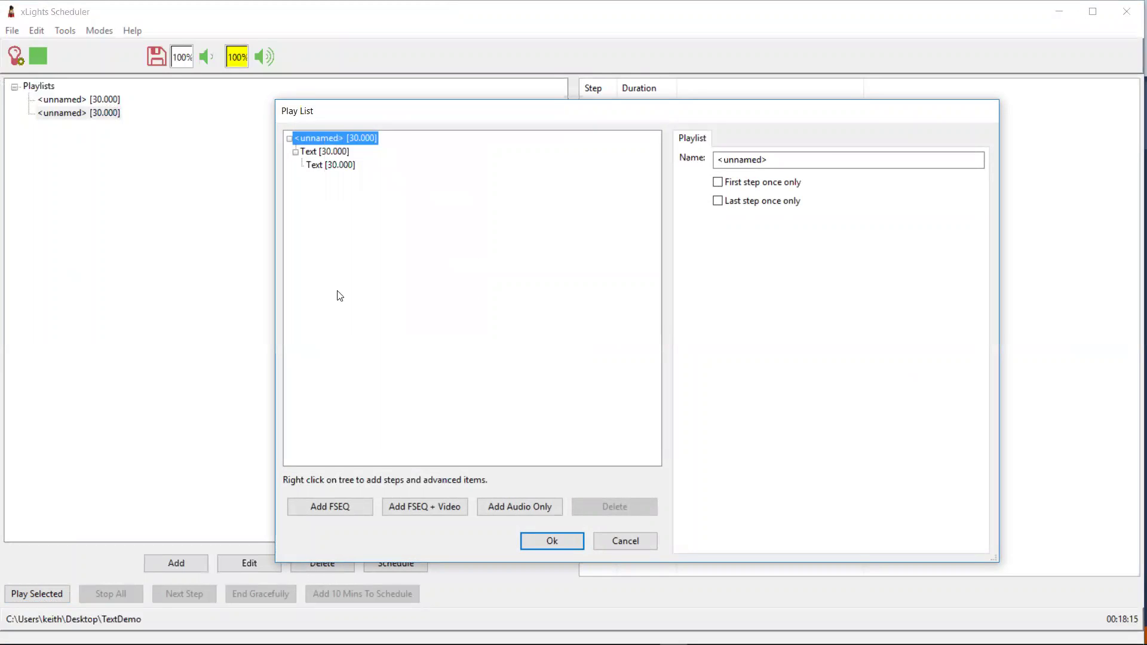
pyautogui.rightClick(329, 153)
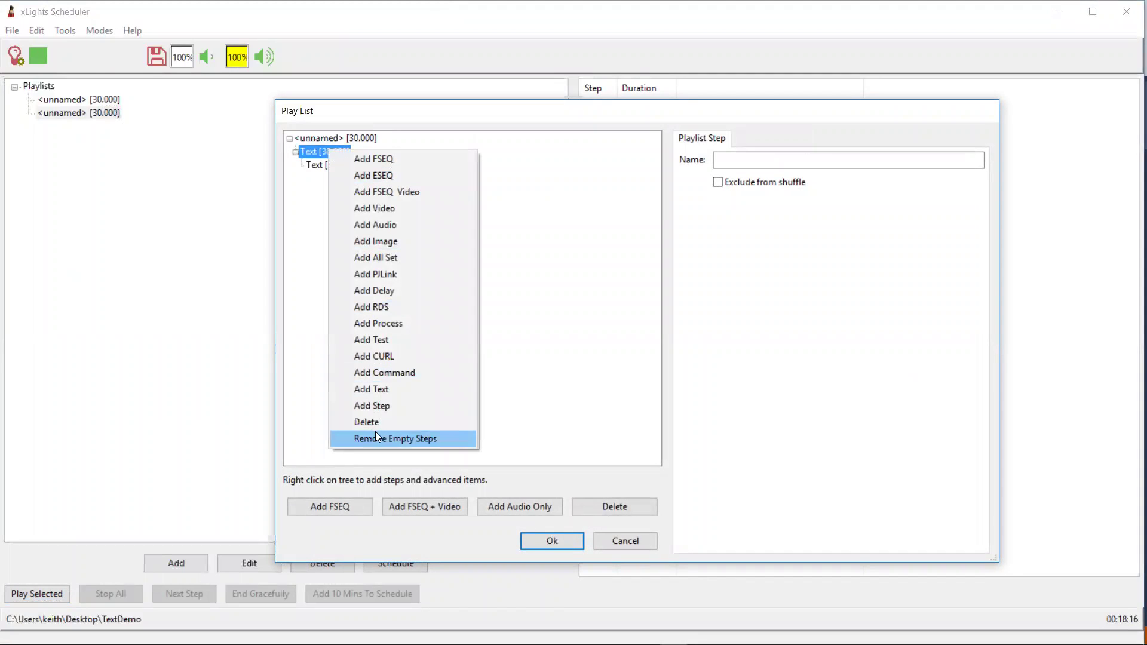
pyautogui.click(396, 159)
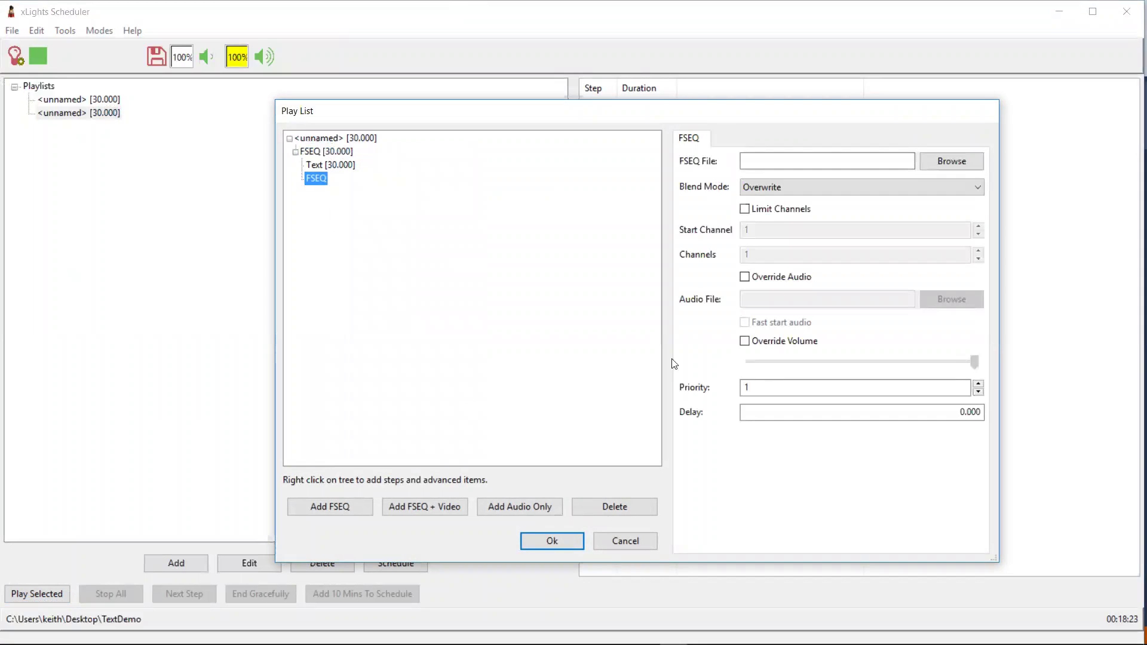
pyautogui.click(951, 161)
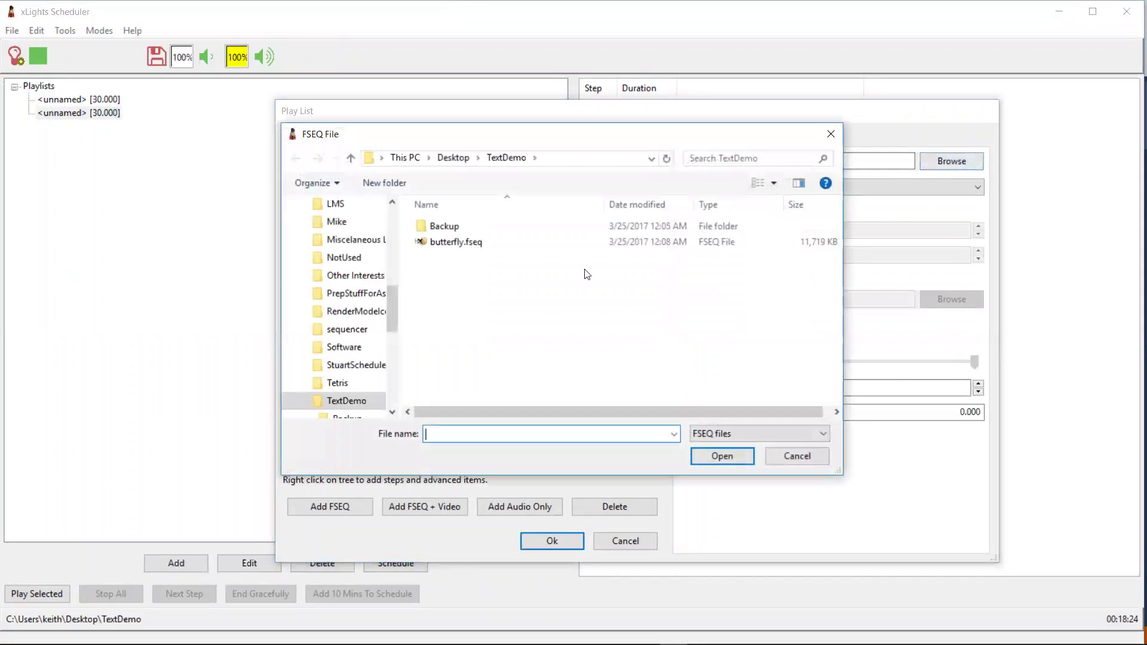
pyautogui.doubleClick(457, 240)
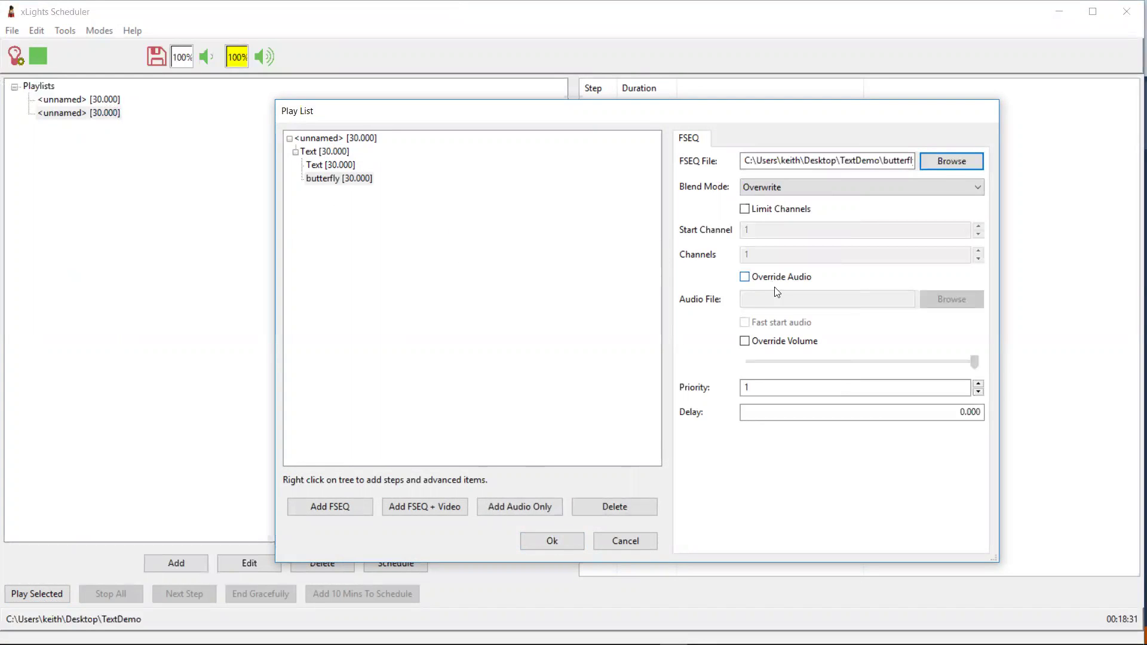
pyautogui.click(551, 541)
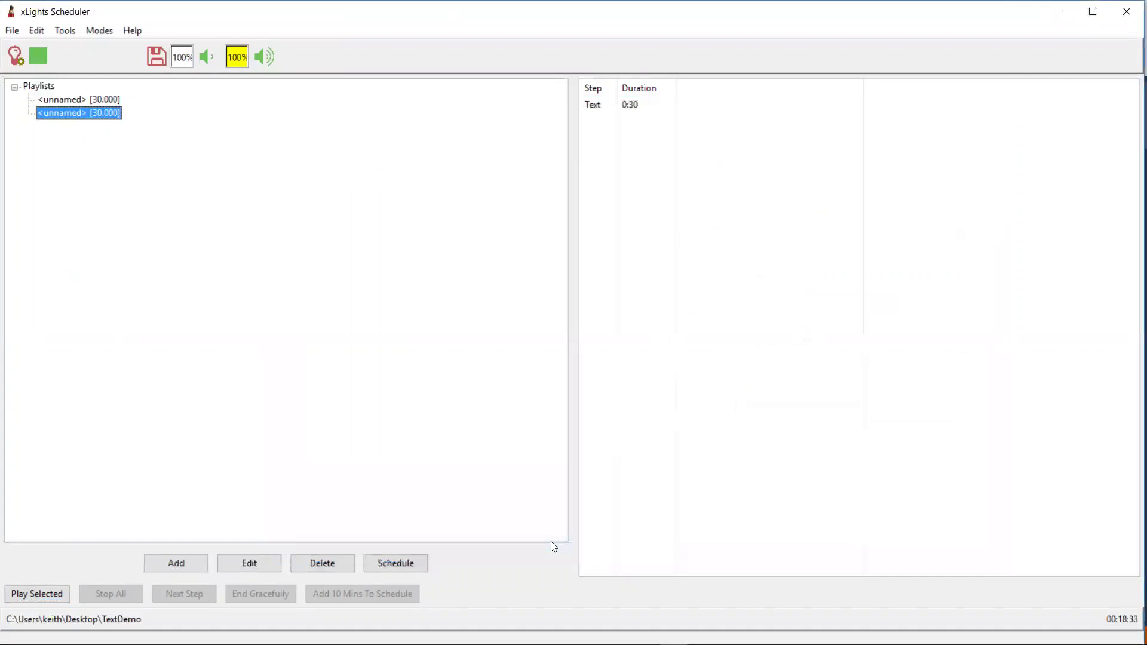
pyautogui.click(47, 592)
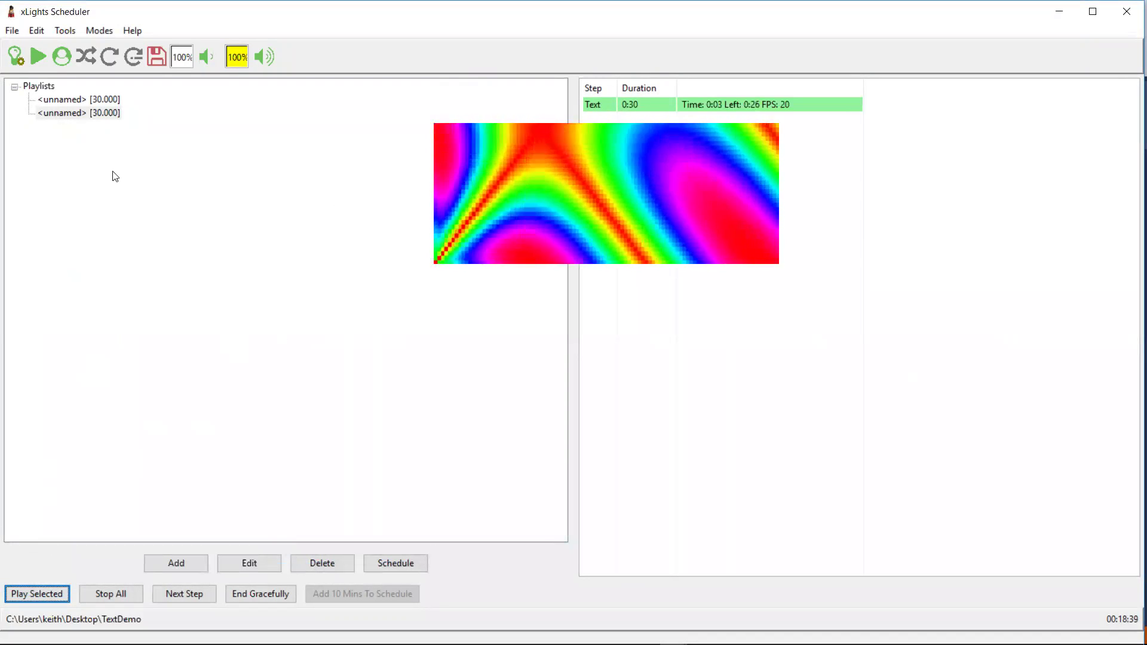
# Step: Set the Priority of the second playlist's text item to 2 and accept the changes
pyautogui.doubleClick(101, 115)
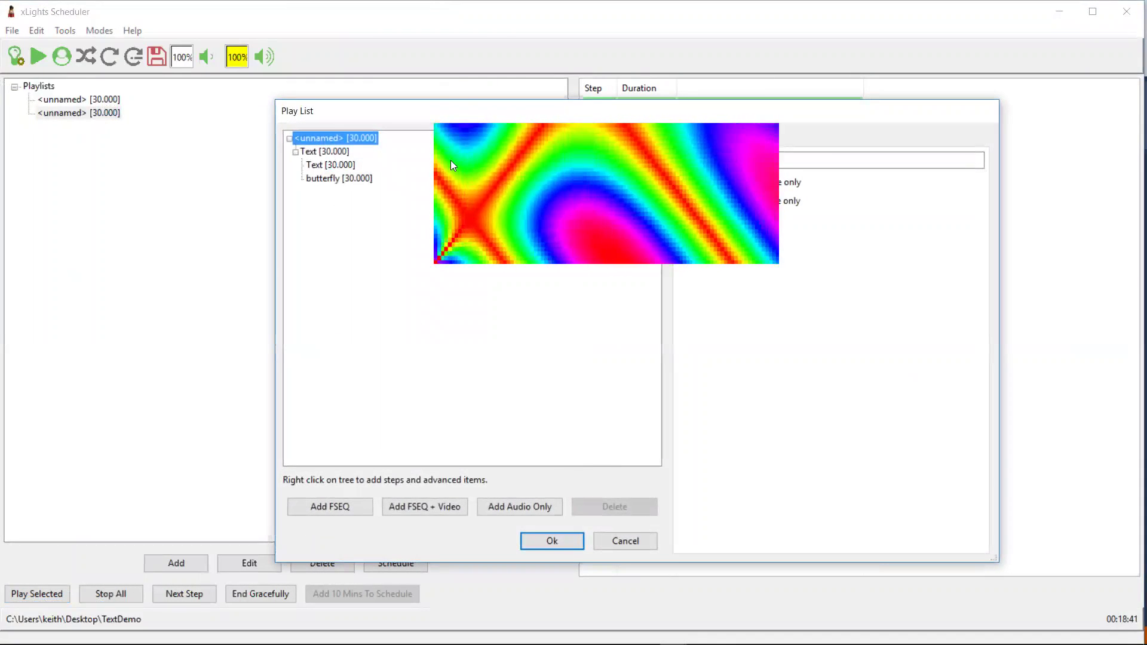
pyautogui.moveTo(415, 116); pyautogui.dragTo(362, 264)
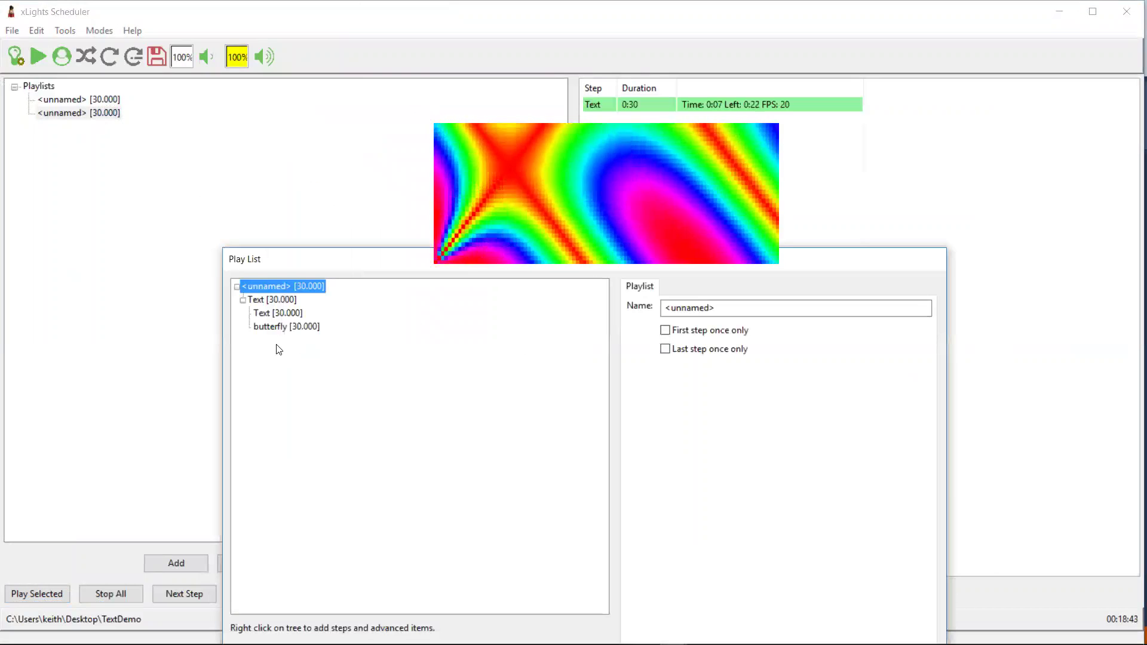
pyautogui.click(276, 326)
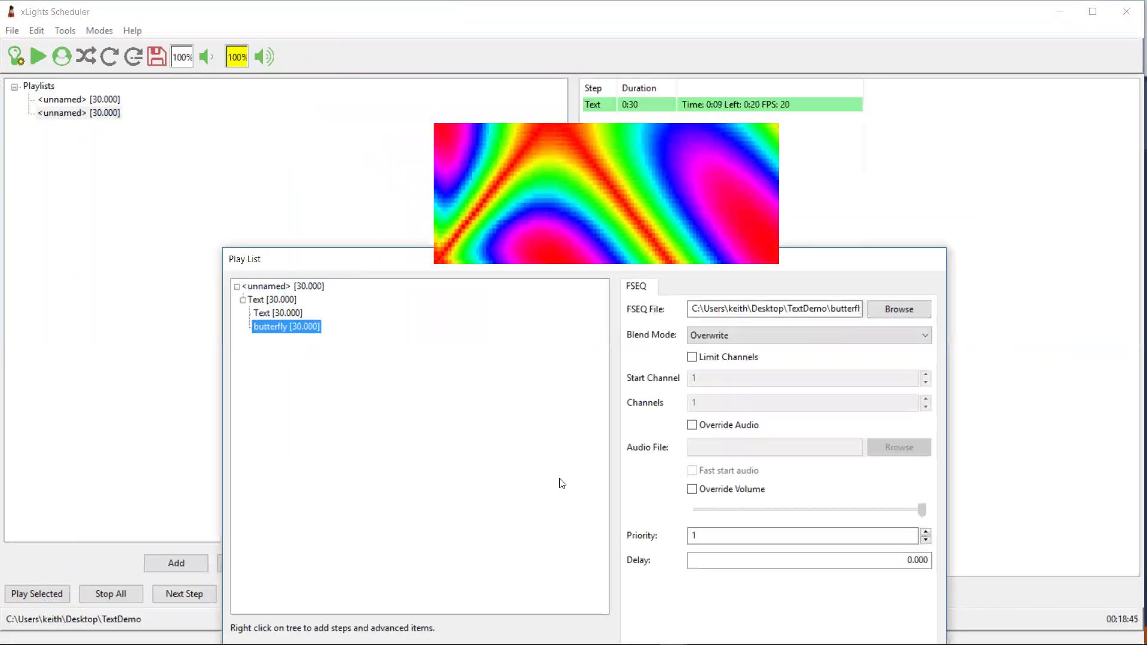
pyautogui.click(296, 313)
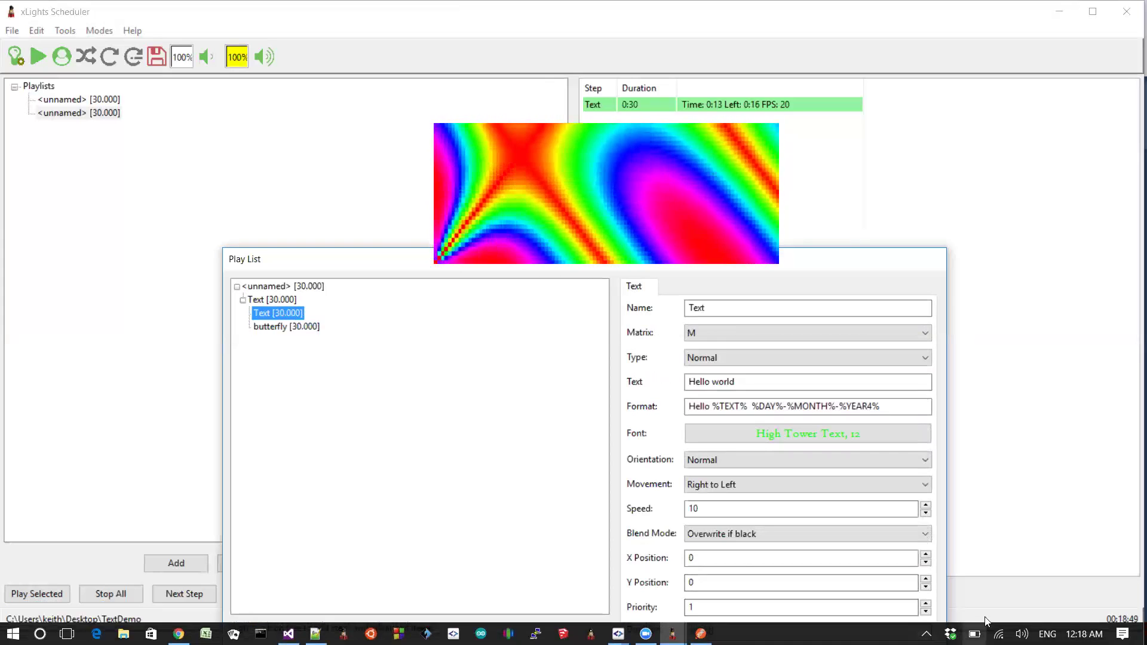
pyautogui.click(925, 603)
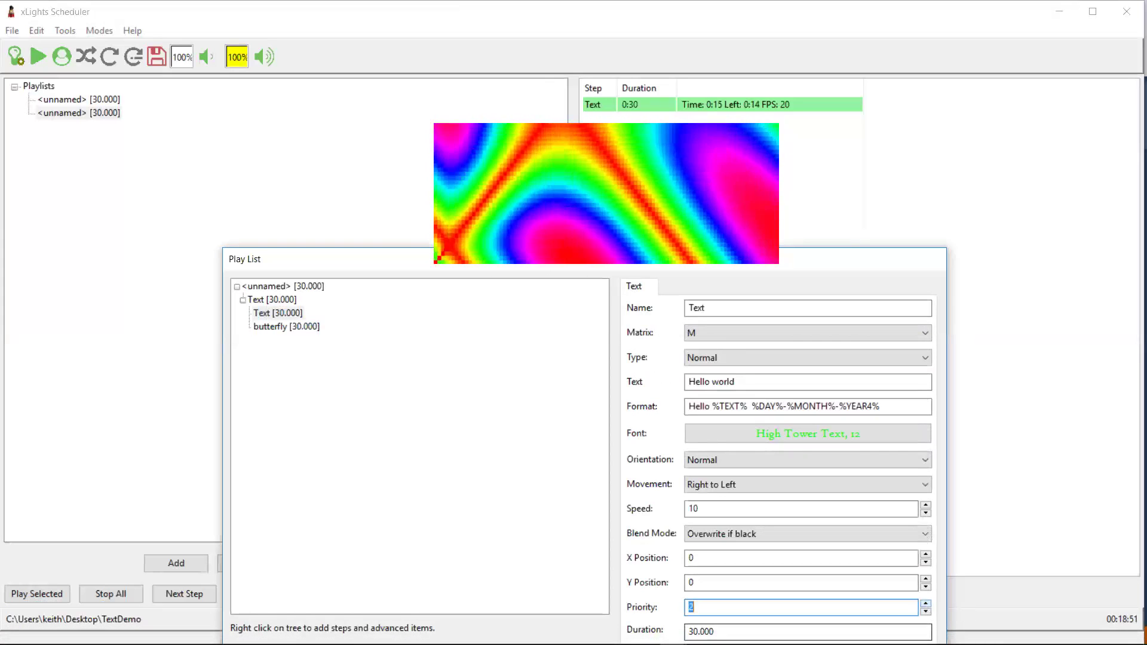
pyautogui.moveTo(376, 258); pyautogui.dragTo(377, 97)
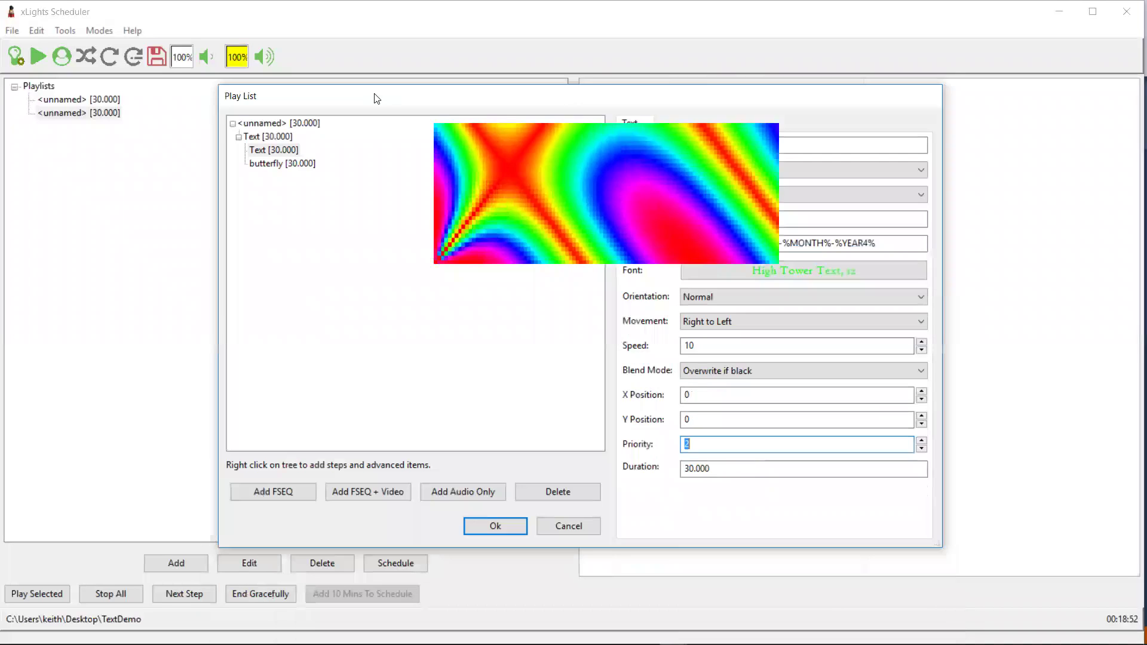
pyautogui.click(484, 525)
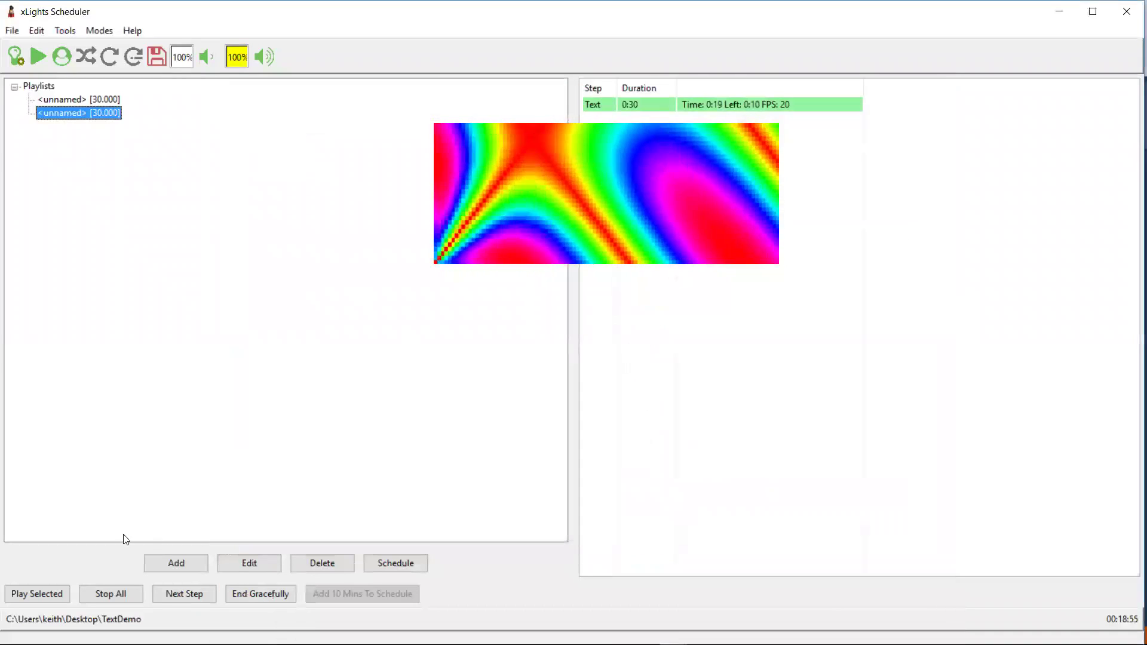
# Step: Restart the second playlist to check how the text and butterfly sequence combine, and stop playback
pyautogui.click(94, 585)
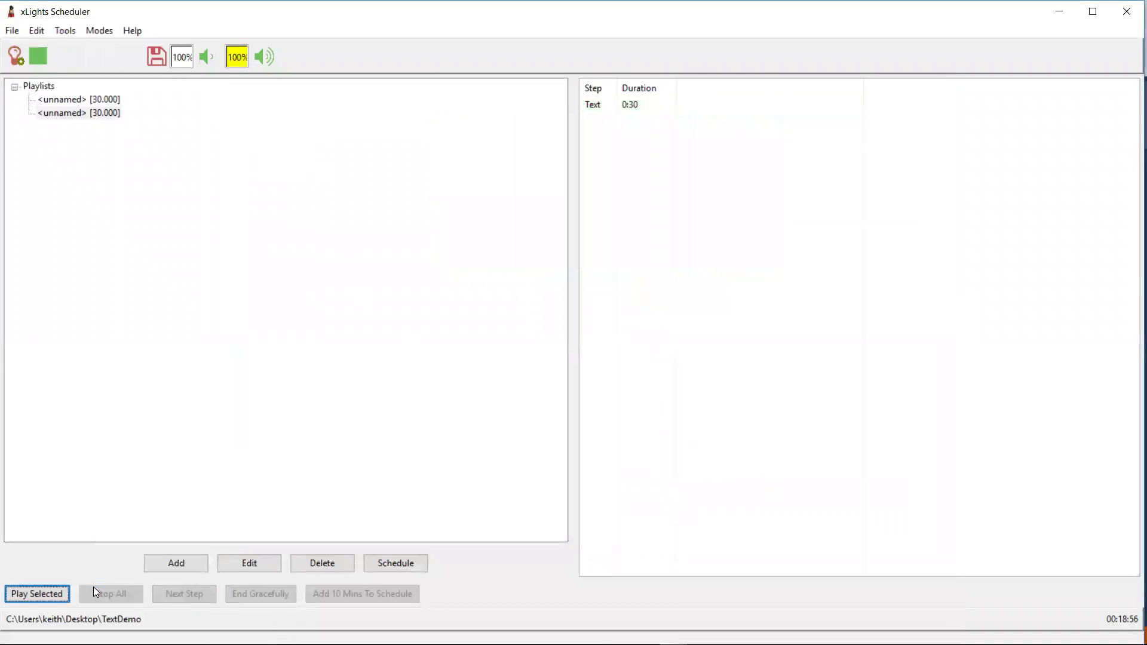
pyautogui.click(53, 592)
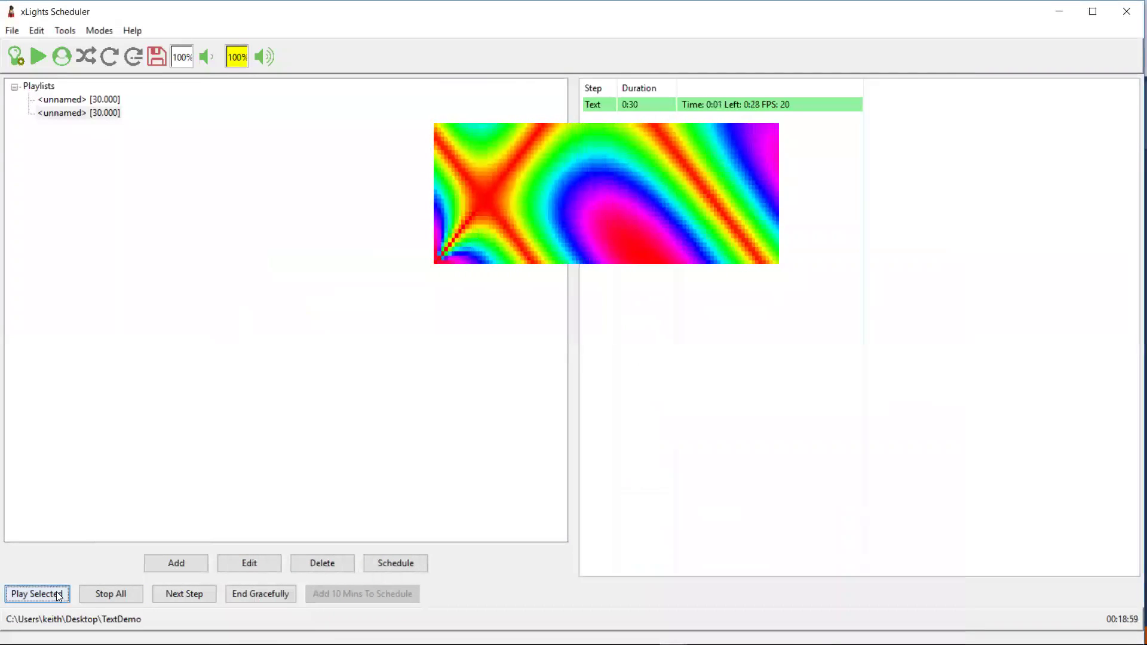
pyautogui.click(110, 596)
# Step: Reopen the second playlist and change the text item's font color to Silver
pyautogui.doubleClick(85, 113)
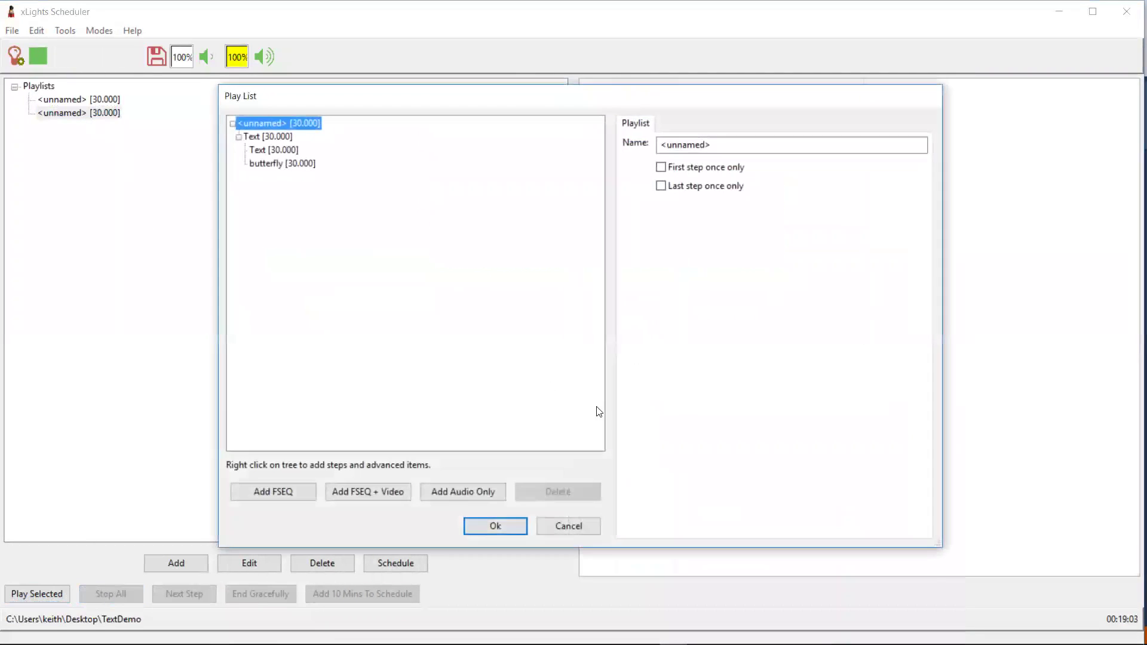
pyautogui.click(289, 150)
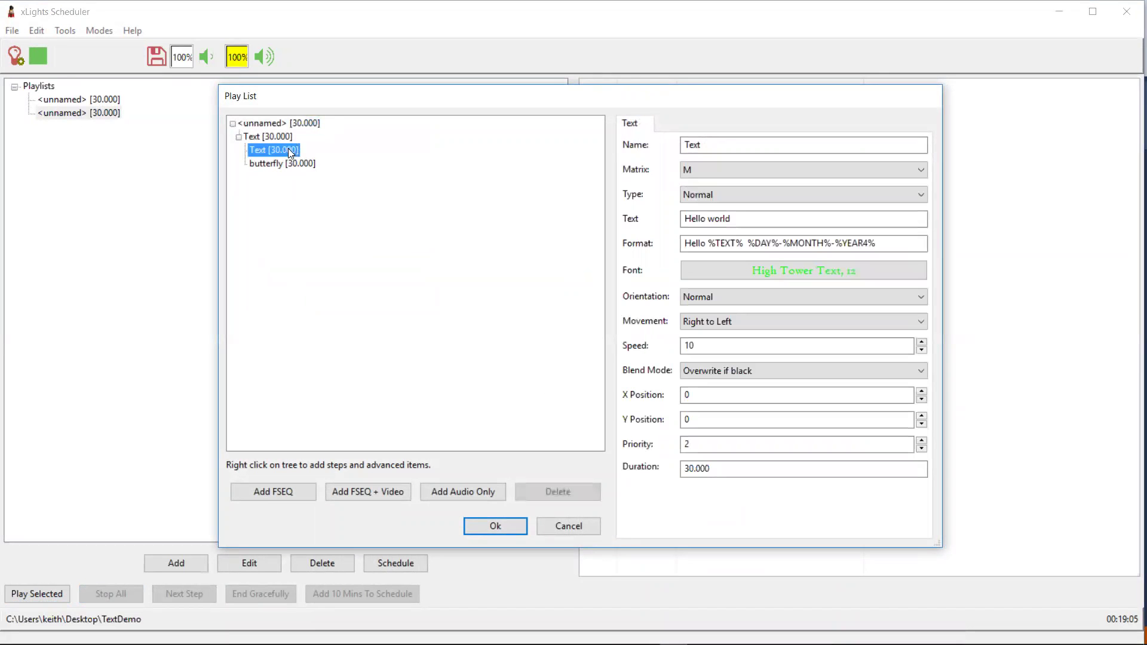
pyautogui.click(798, 271)
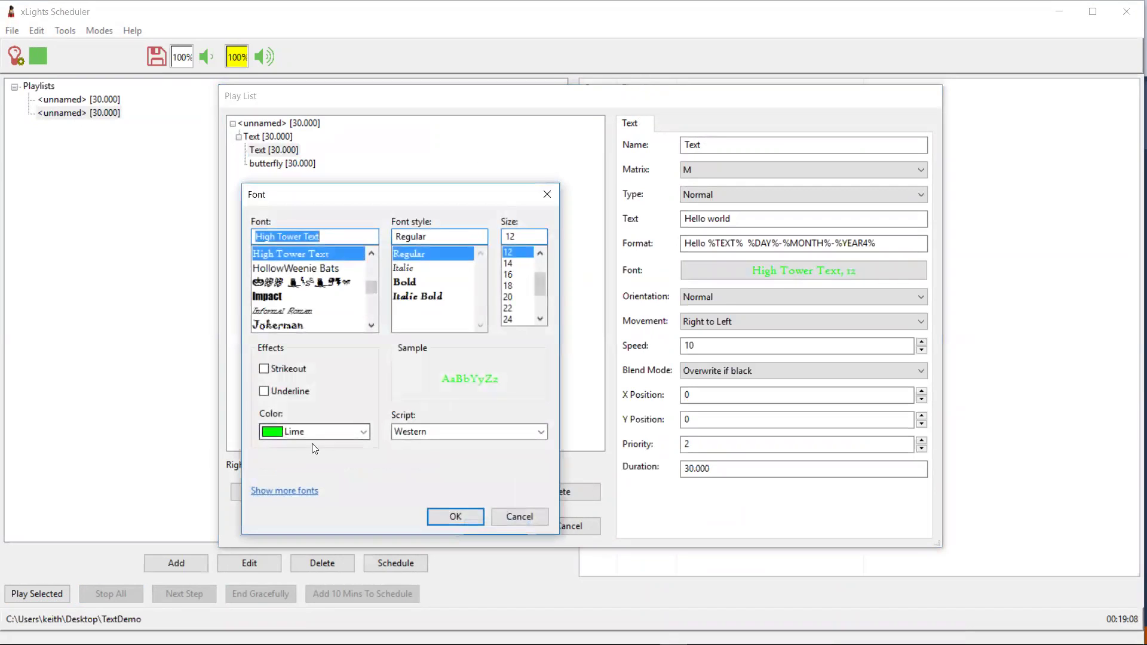
pyautogui.click(311, 437)
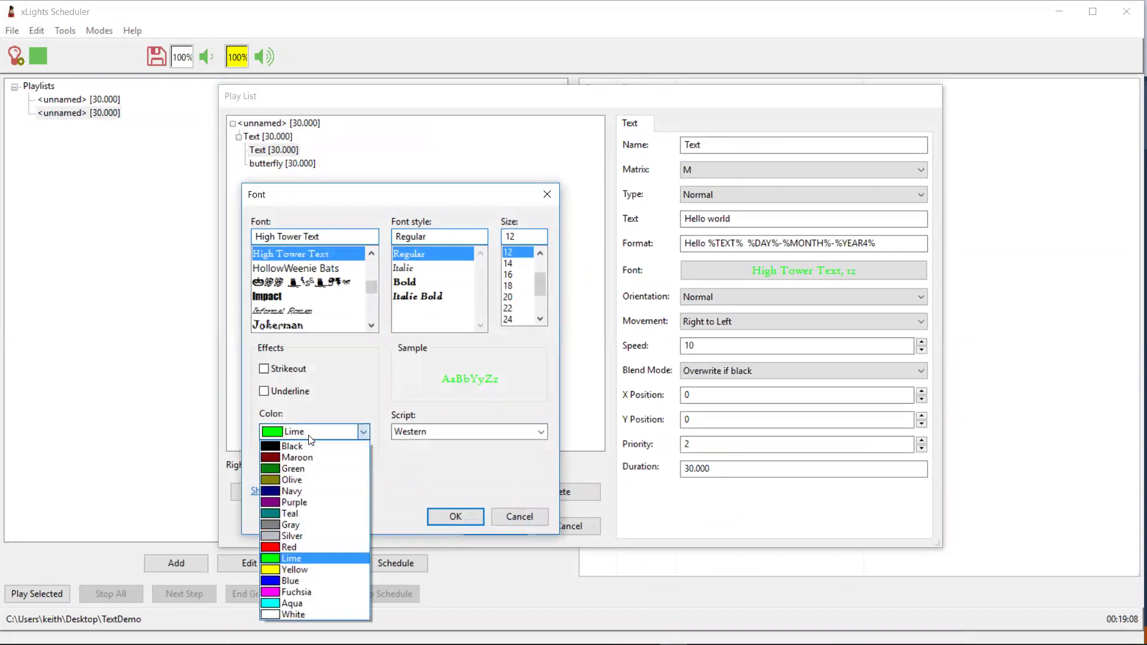
pyautogui.click(289, 534)
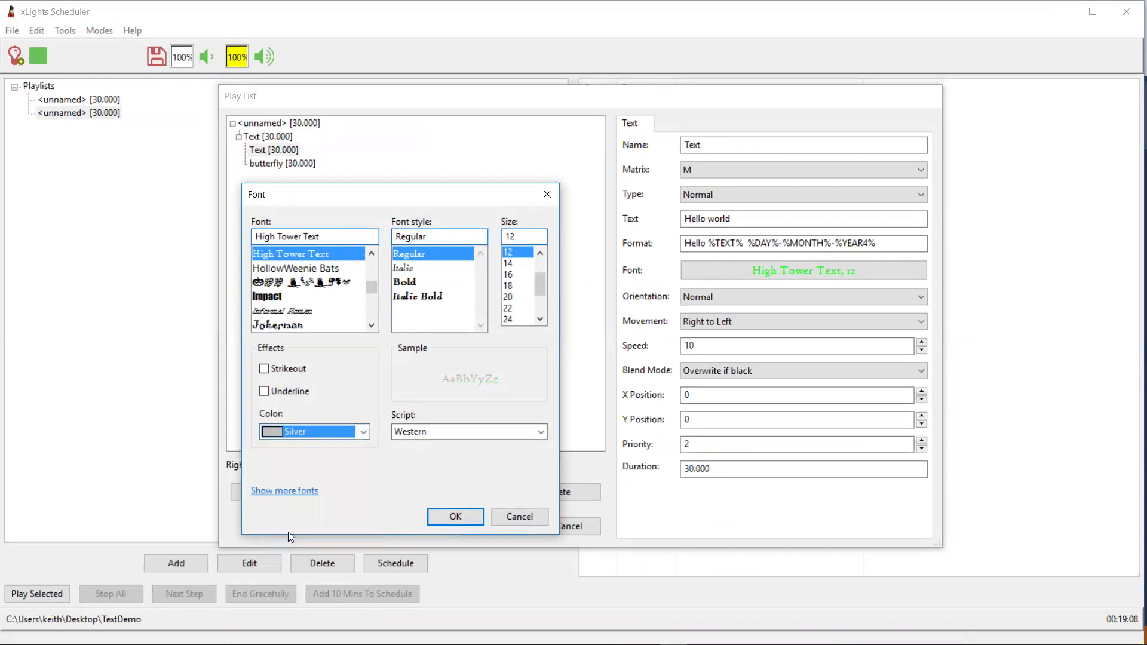
pyautogui.click(455, 516)
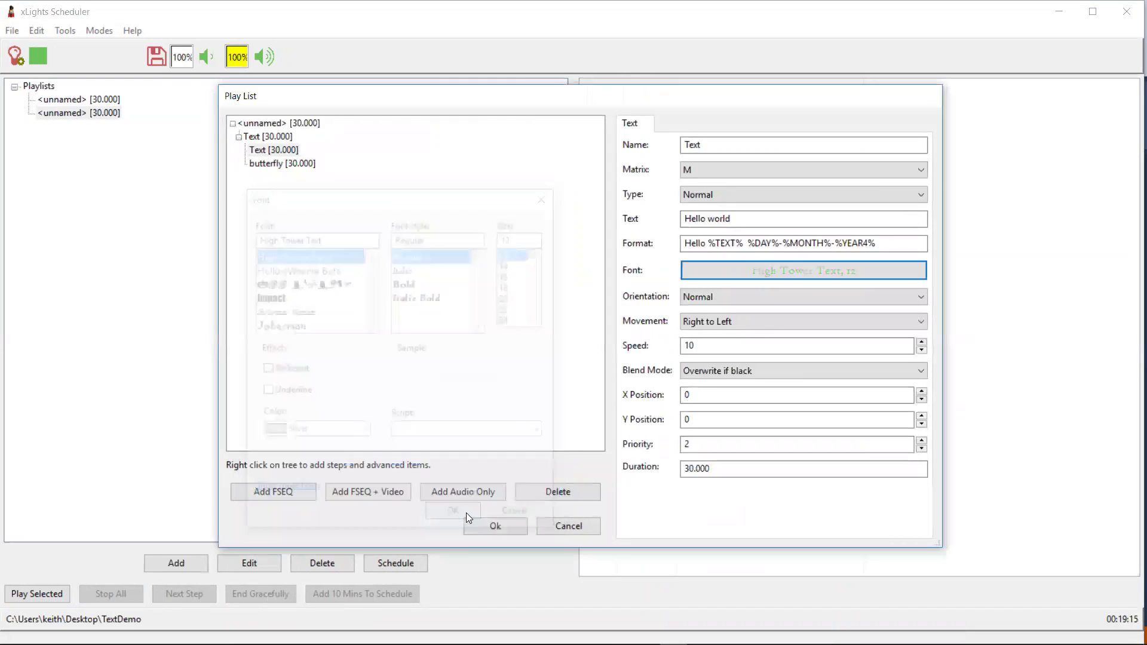
# Step: Set the text item's Blend Mode to Overwrite, accept the changes, and briefly replay the second playlist before stopping it
pyautogui.click(754, 378)
pyautogui.click(743, 387)
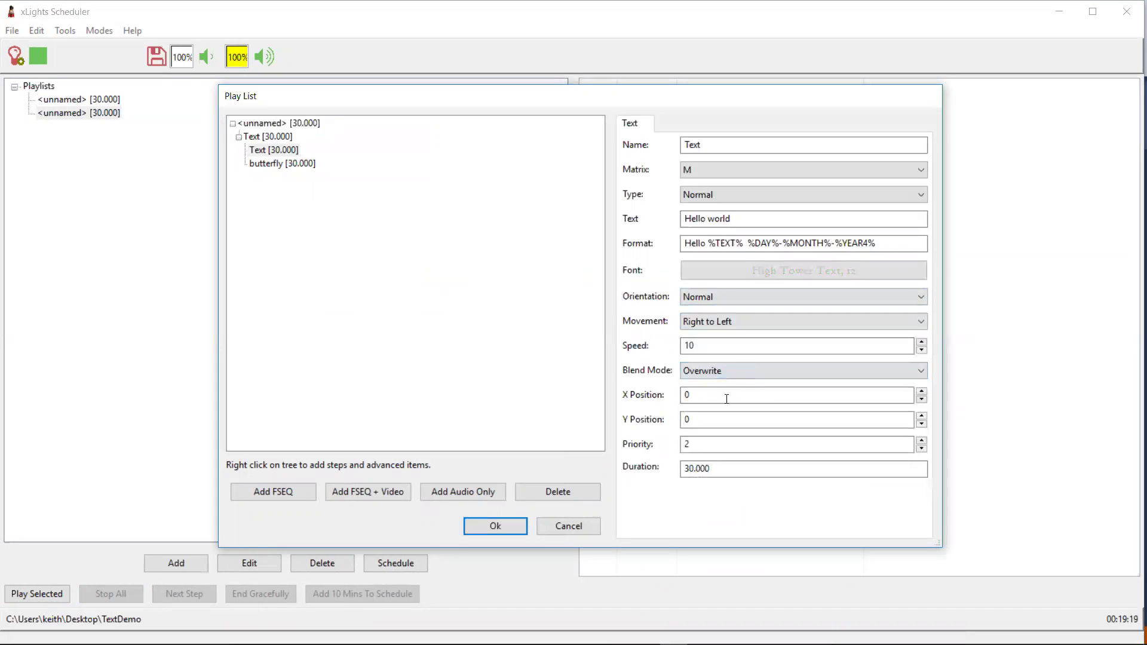
pyautogui.click(508, 524)
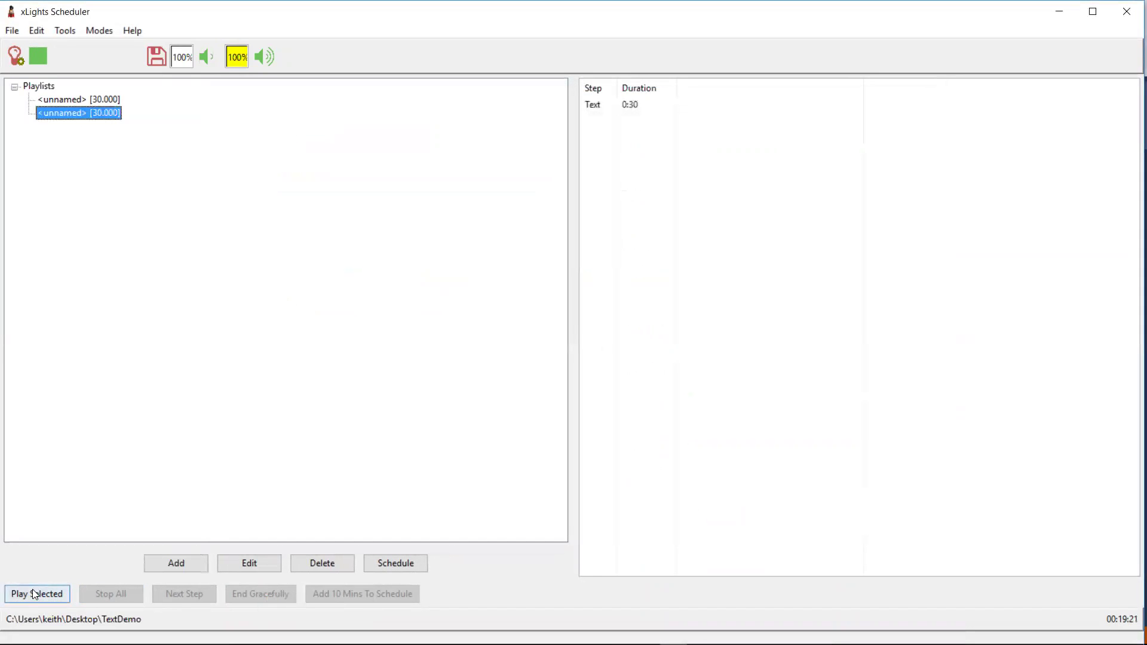
pyautogui.click(35, 594)
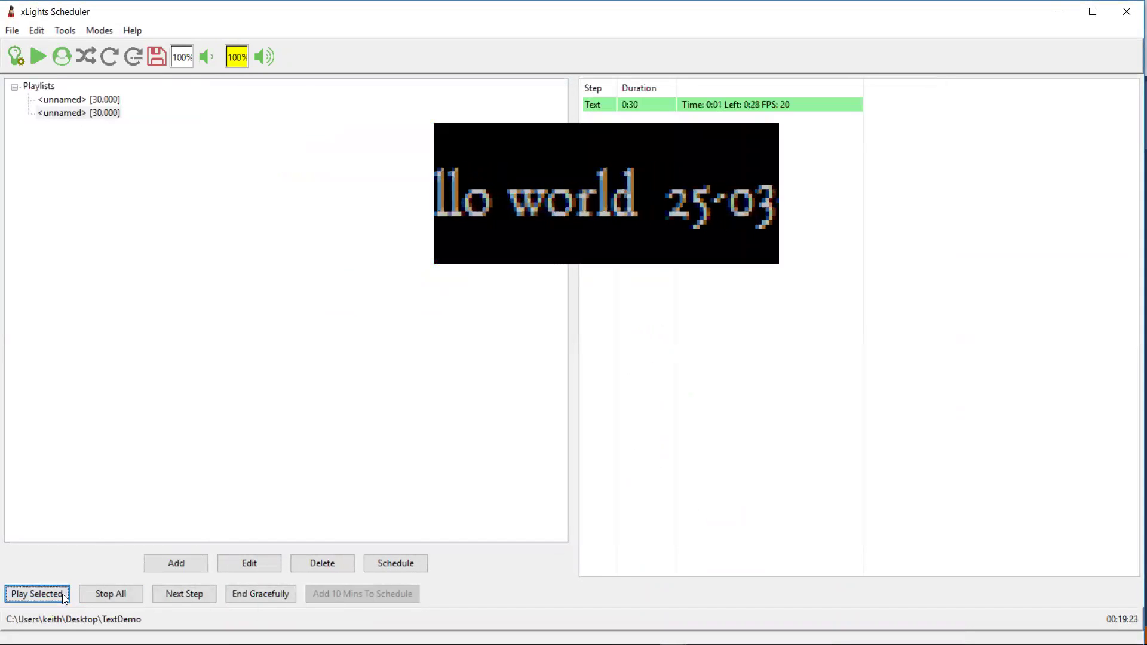
pyautogui.click(105, 590)
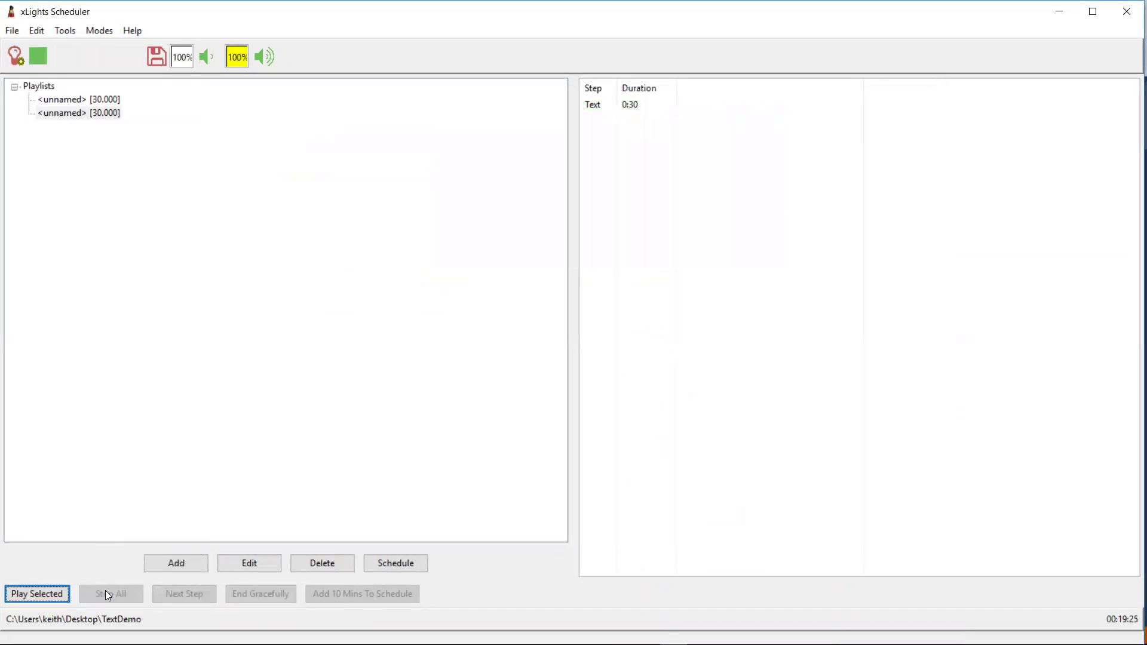
# Step: Set the Blend Mode of the second playlist's text item to Mask out if not zero, accept the changes, and play the playlist
pyautogui.click(87, 114)
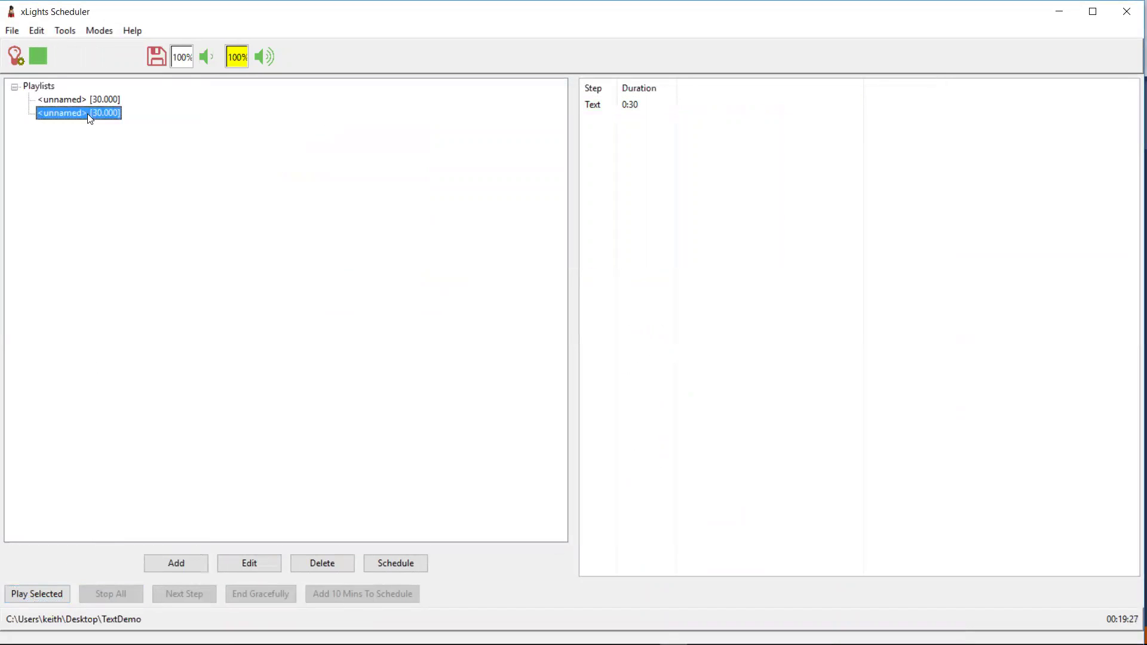
pyautogui.doubleClick(85, 116)
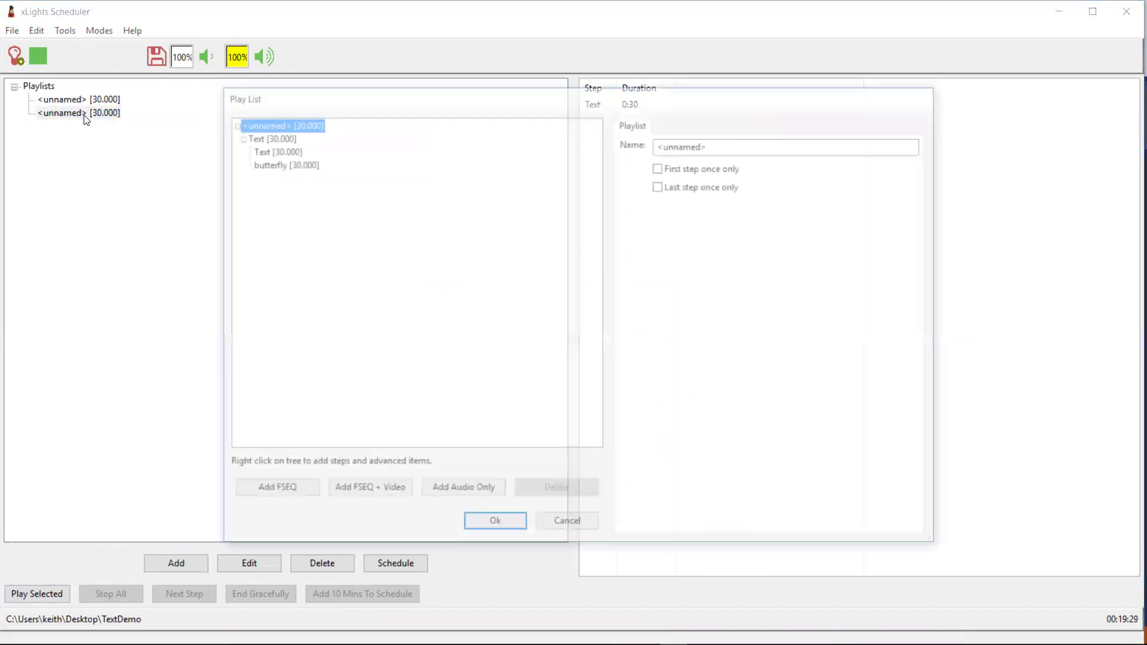
pyautogui.click(288, 152)
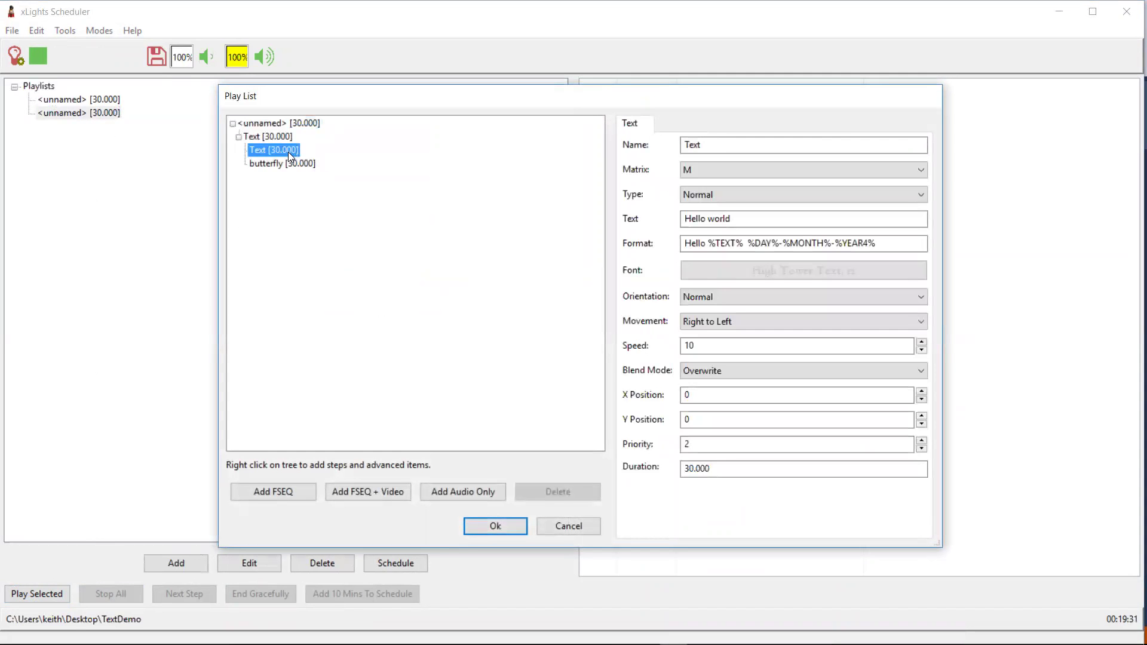
pyautogui.click(739, 370)
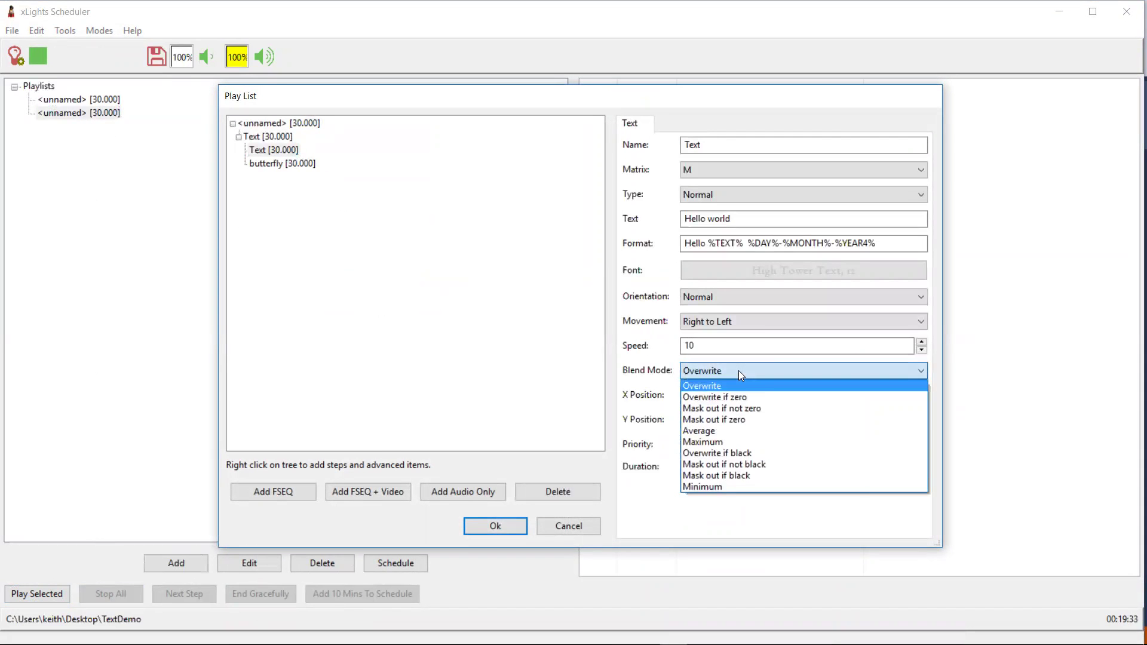
pyautogui.click(740, 408)
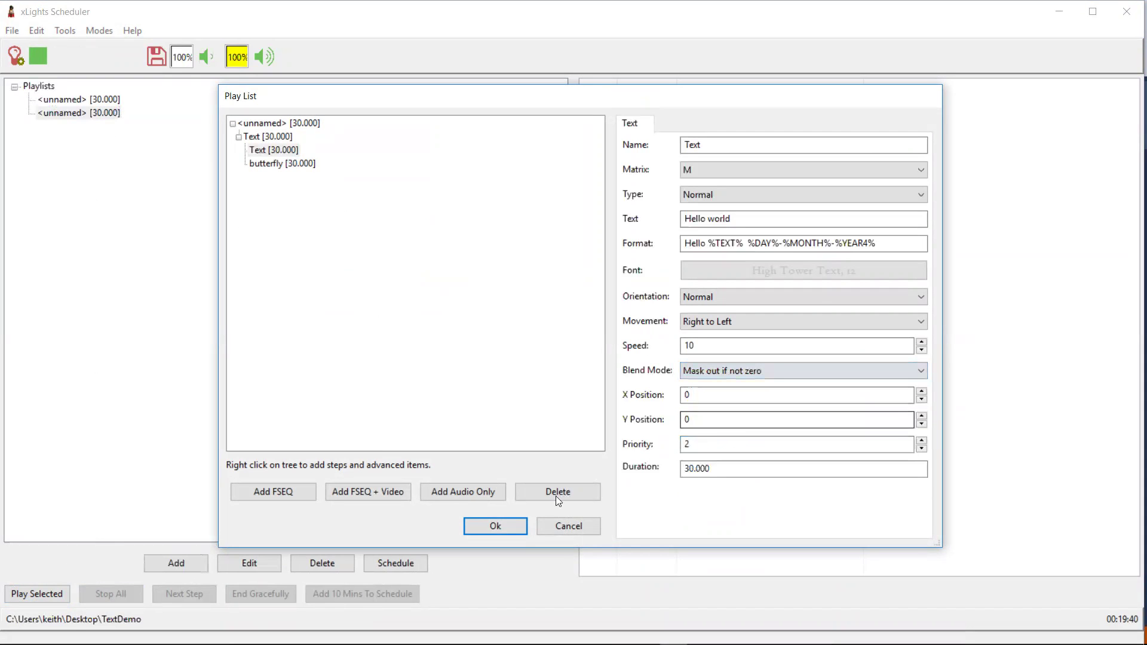
pyautogui.click(520, 524)
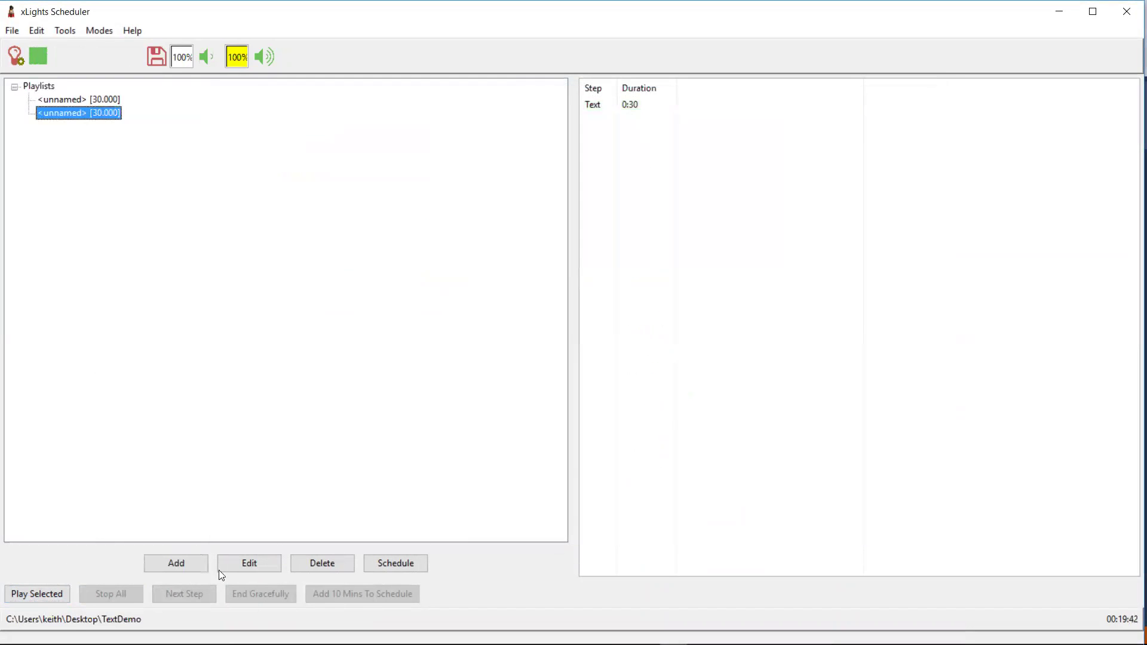
pyautogui.click(45, 592)
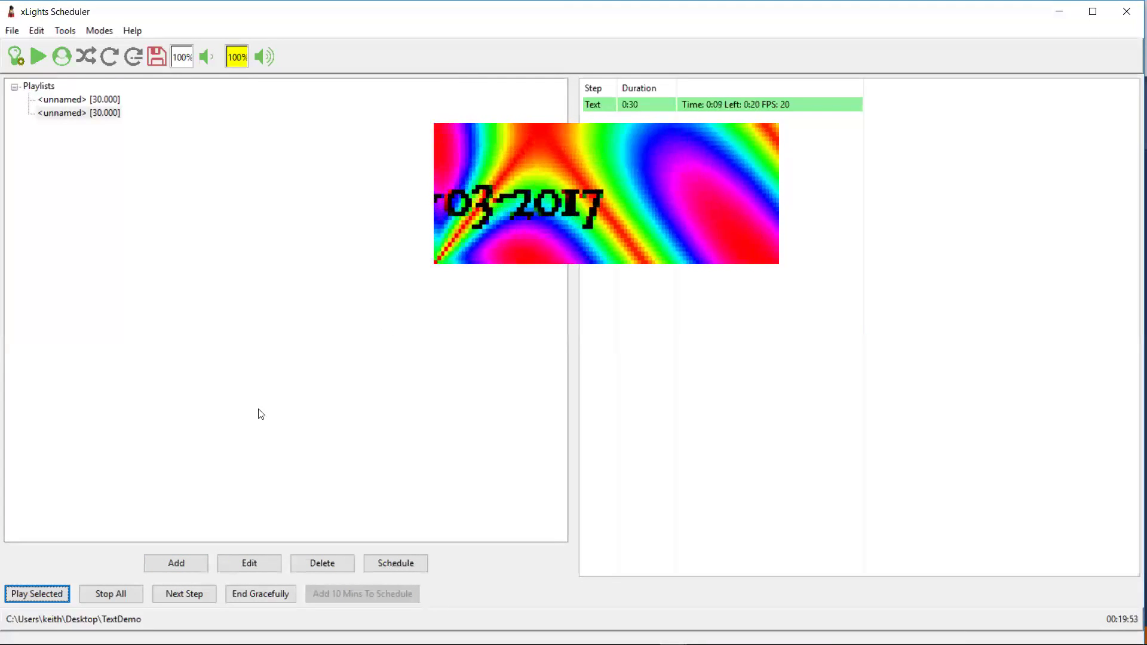
# Step: Change the second playlist's text item to the Mask out if zero blend mode, accept the changes, and replay the playlist
pyautogui.doubleClick(103, 111)
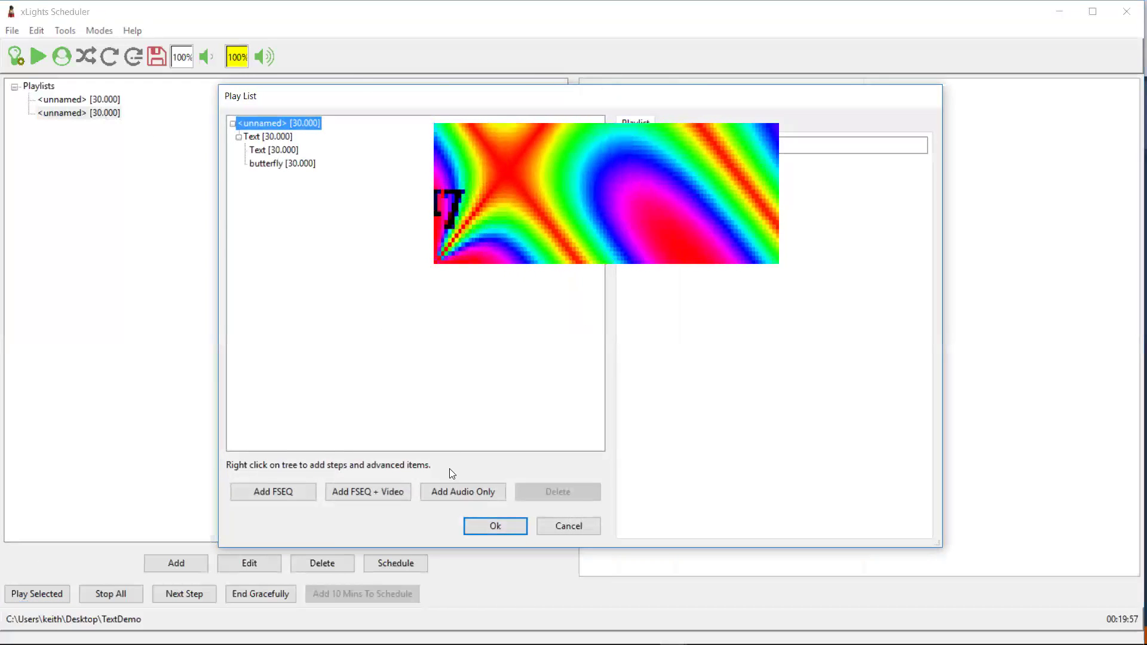
pyautogui.moveTo(358, 106); pyautogui.dragTo(318, 261)
pyautogui.click(246, 302)
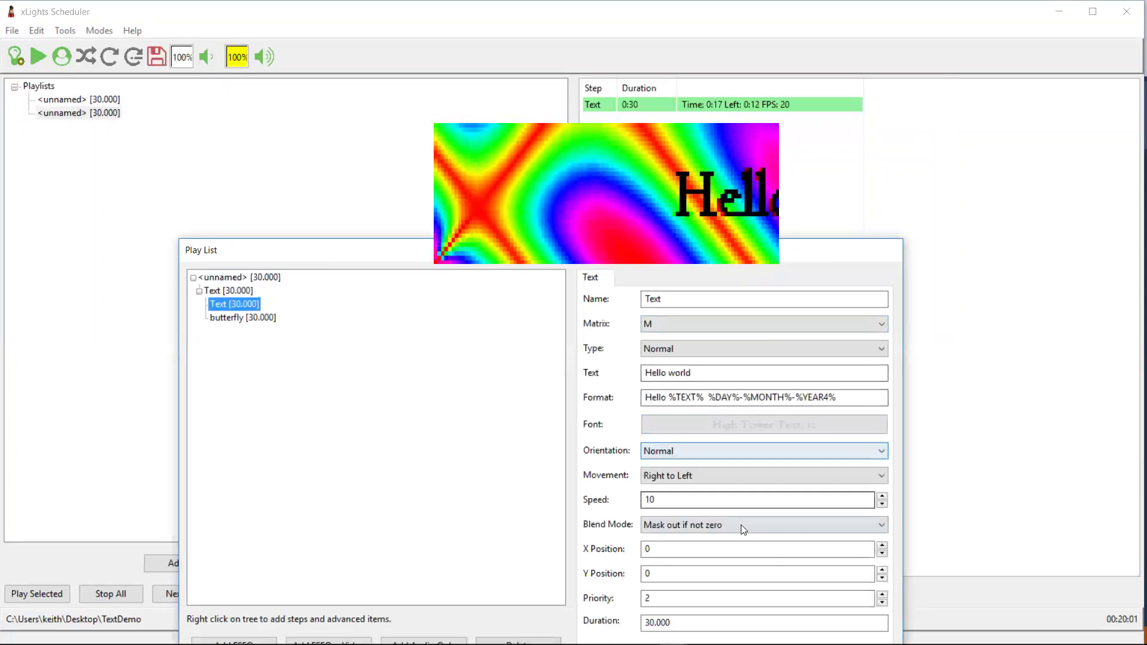
pyautogui.click(740, 525)
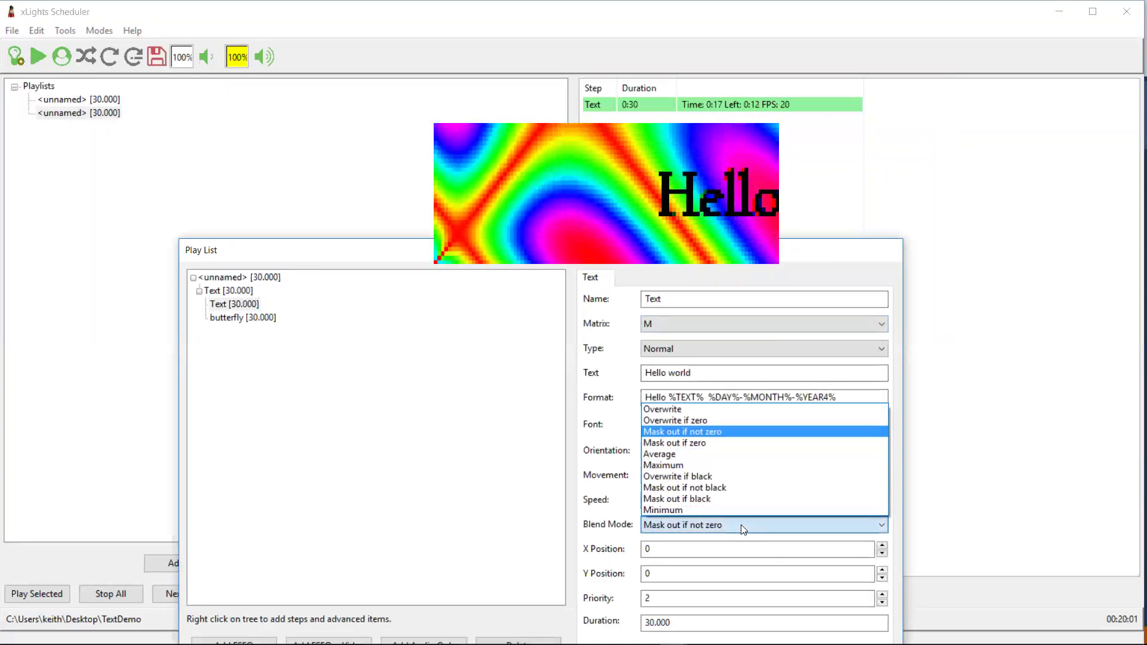
pyautogui.click(717, 445)
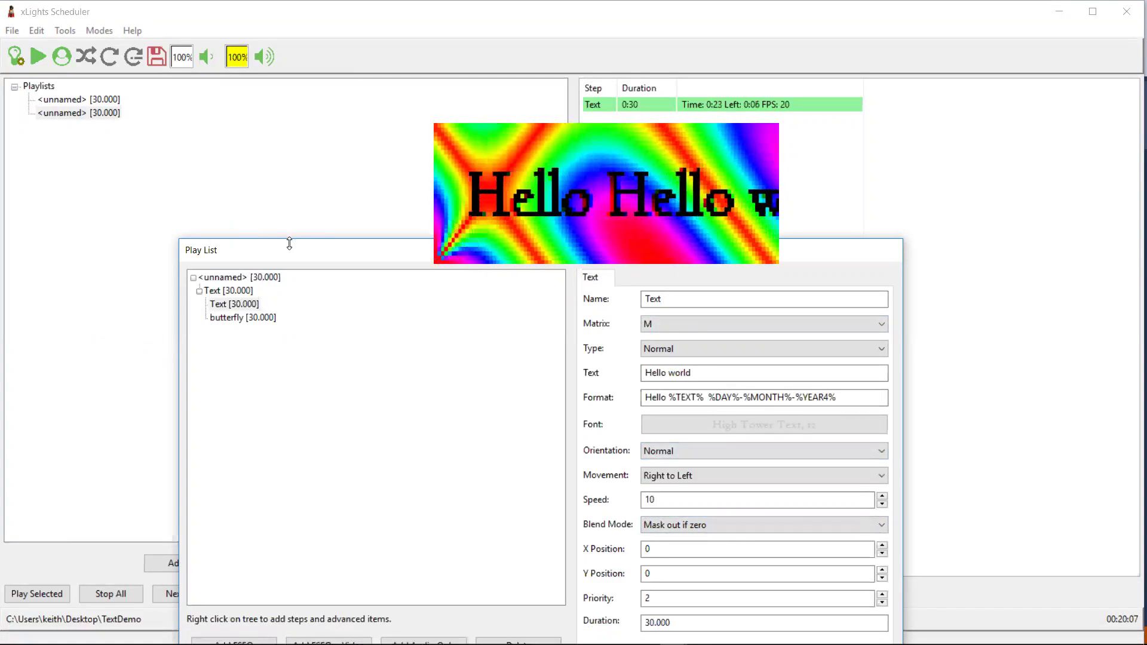
pyautogui.moveTo(298, 150); pyautogui.dragTo(304, 150)
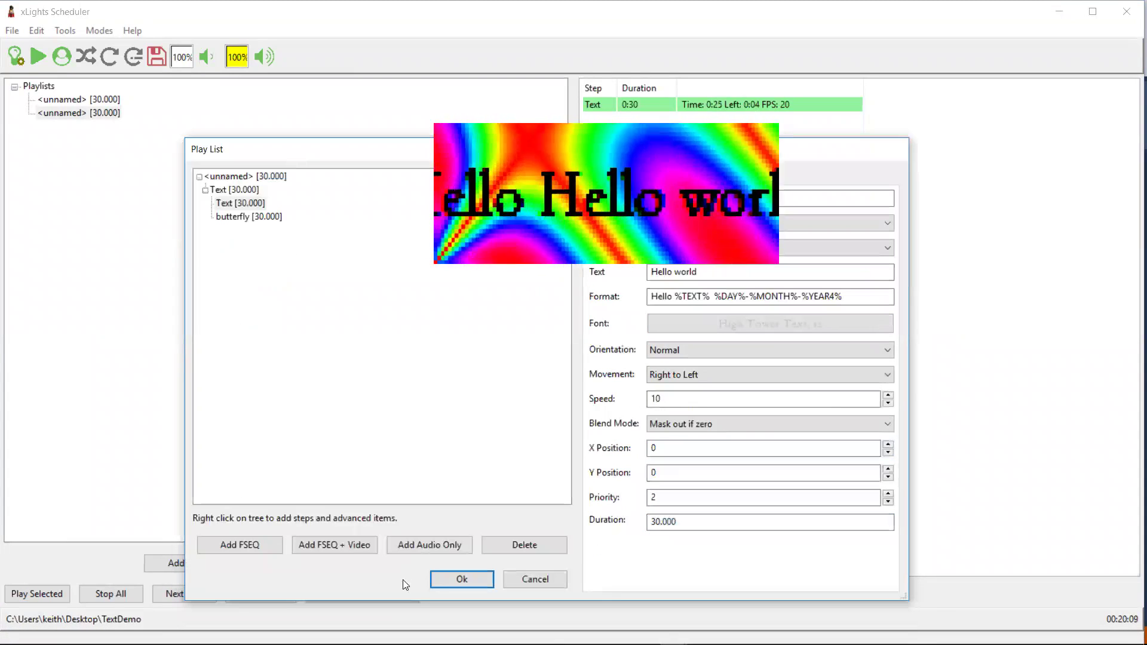
pyautogui.press('Return')
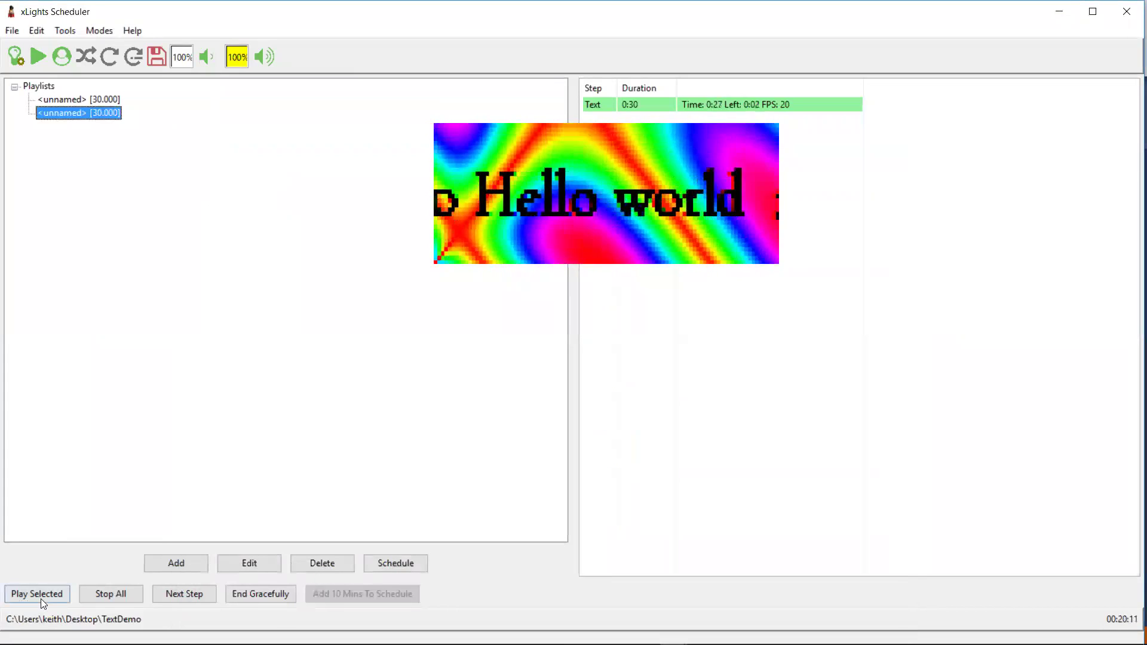
pyautogui.click(50, 593)
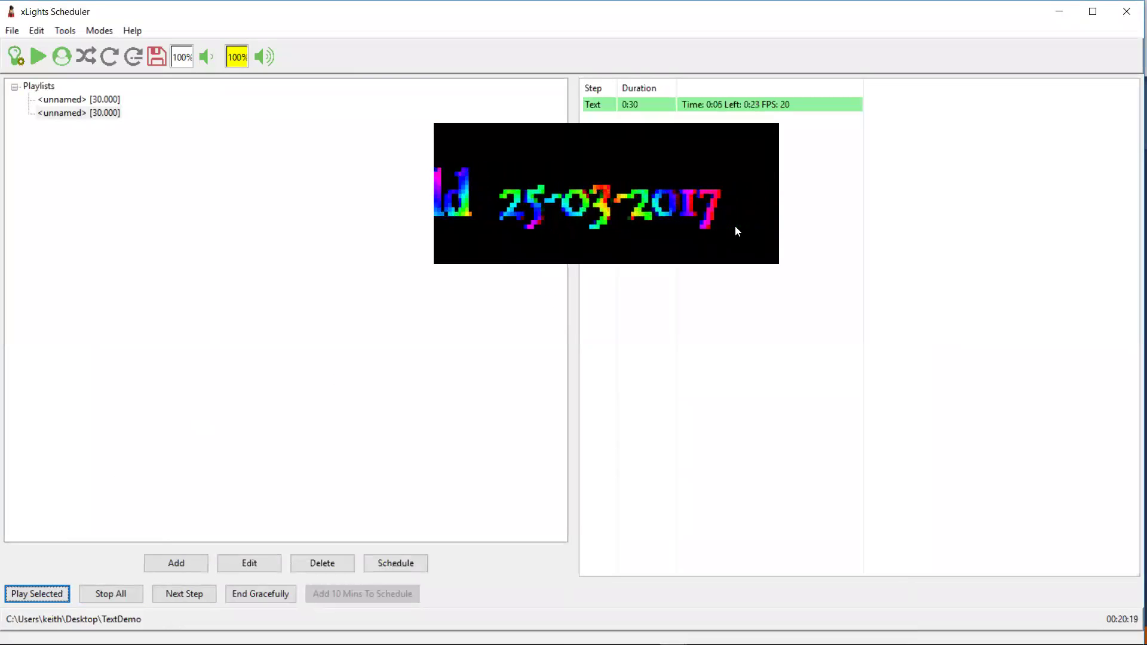
# Step: Set the text item's Blend Mode to Maximum, accept the changes, and restart the second playlist
pyautogui.doubleClick(115, 113)
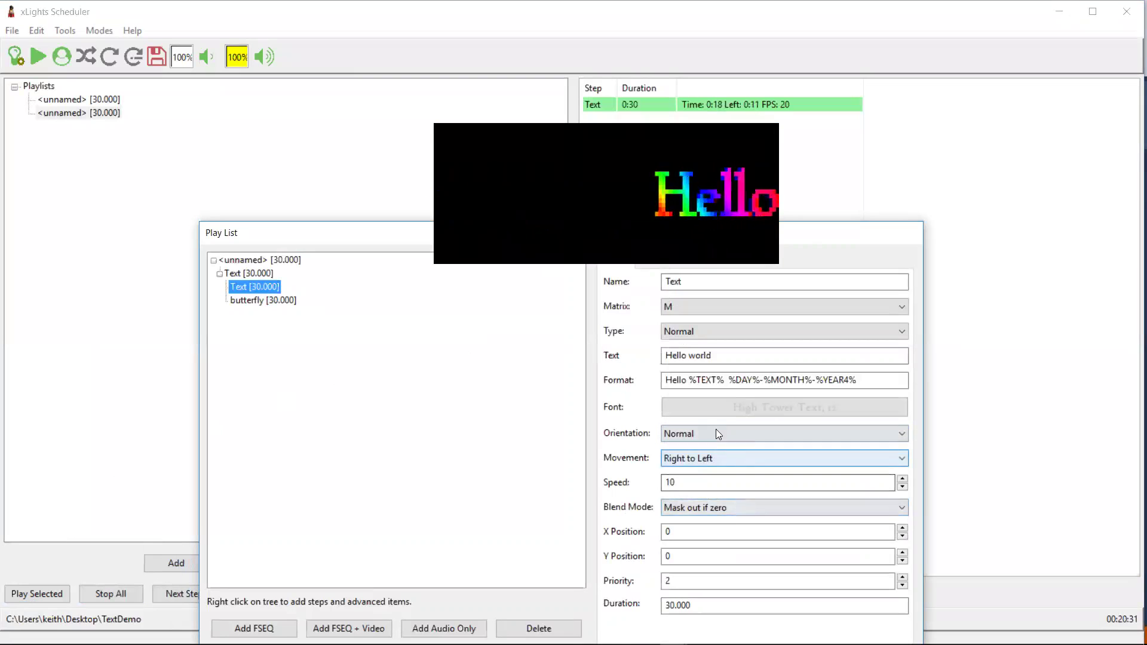
pyautogui.click(718, 509)
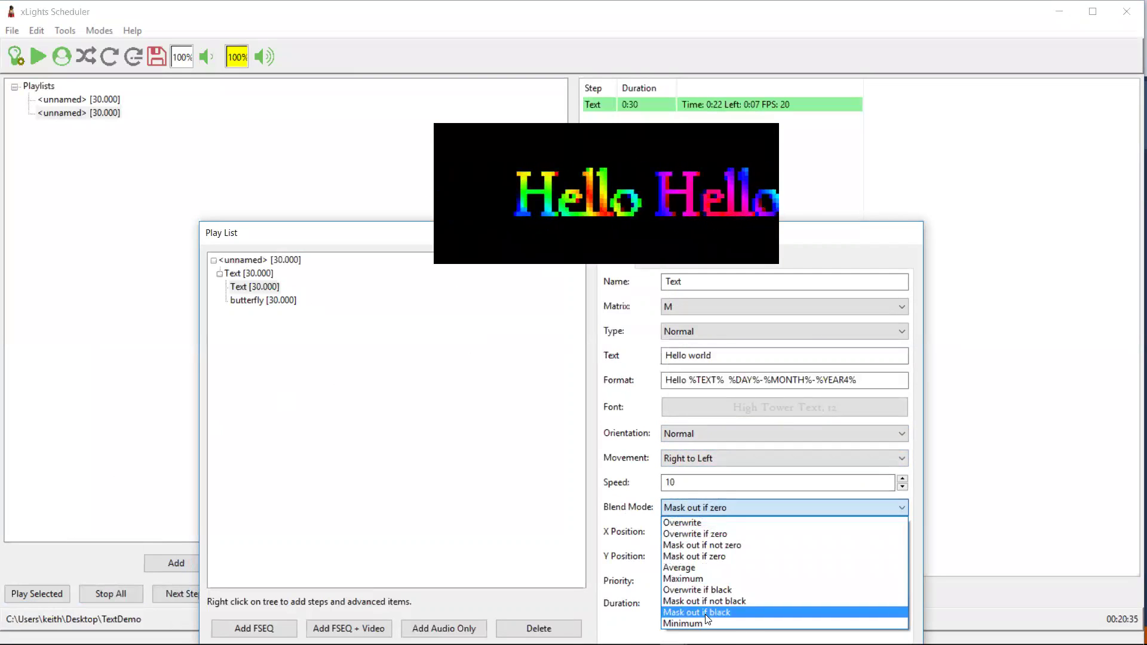
pyautogui.click(702, 577)
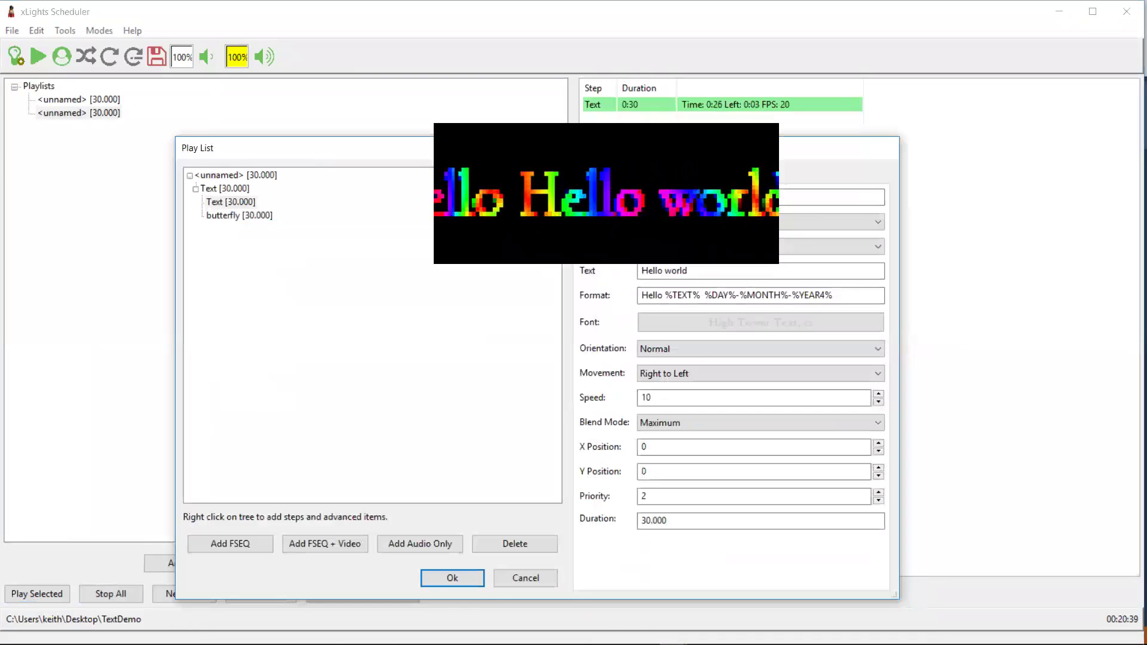
pyautogui.click(447, 576)
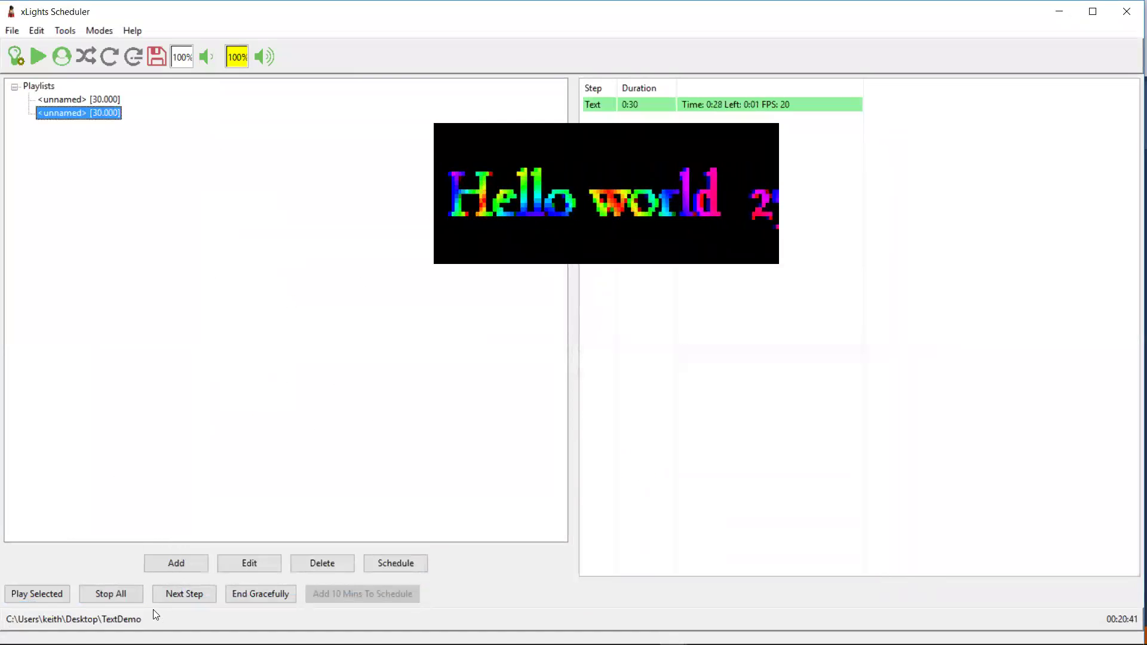
pyautogui.click(129, 596)
pyautogui.click(35, 593)
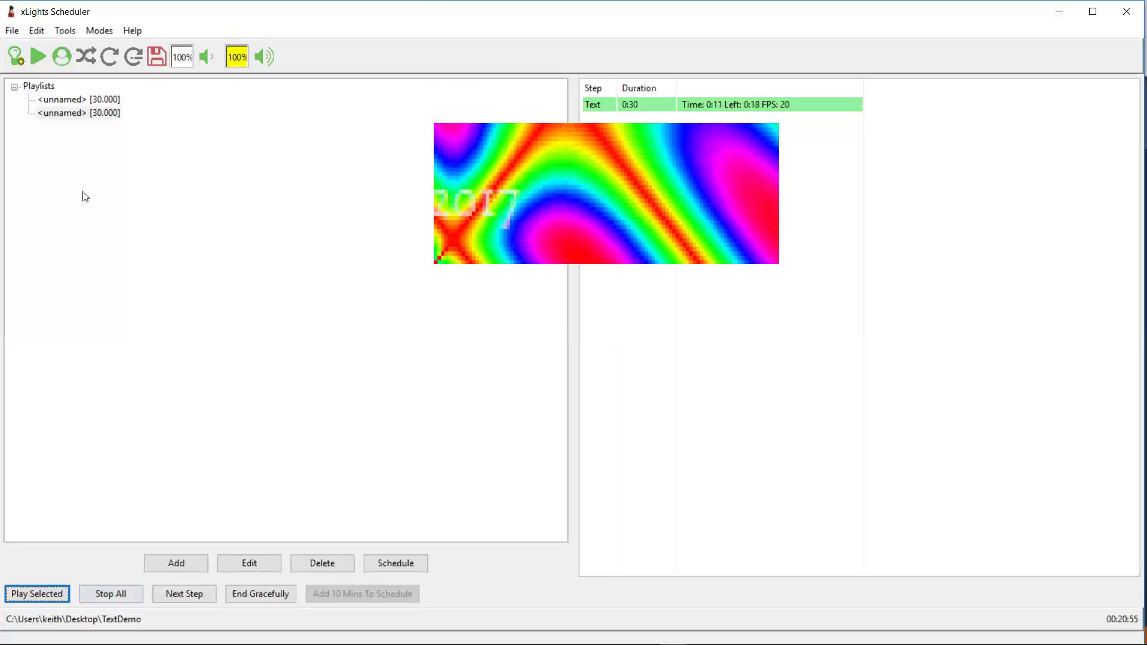
# Step: Reopen the second playlist, set the text item's Blend Mode to Average, accept the changes, and play it again
pyautogui.click(81, 111)
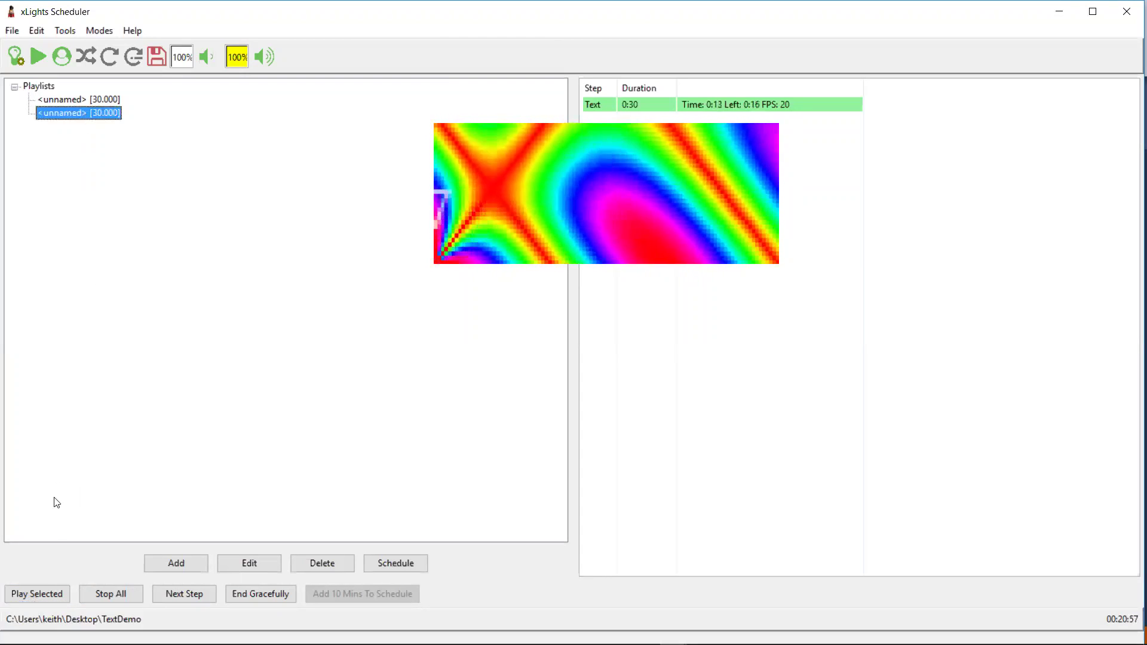
pyautogui.doubleClick(103, 113)
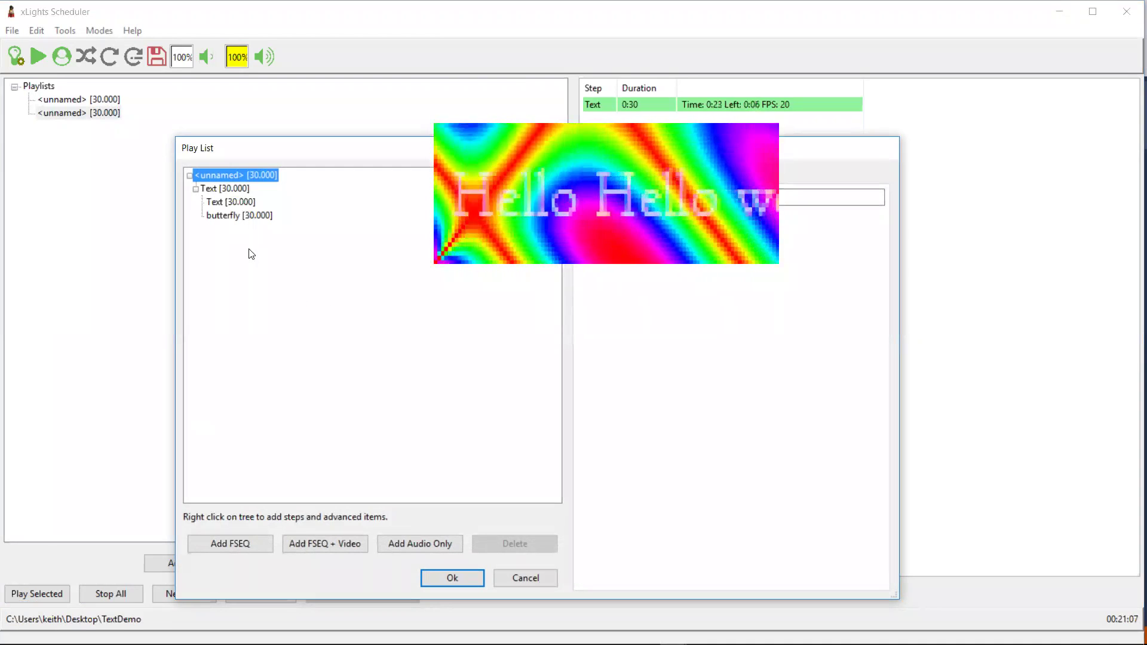
pyautogui.click(234, 202)
pyautogui.click(711, 424)
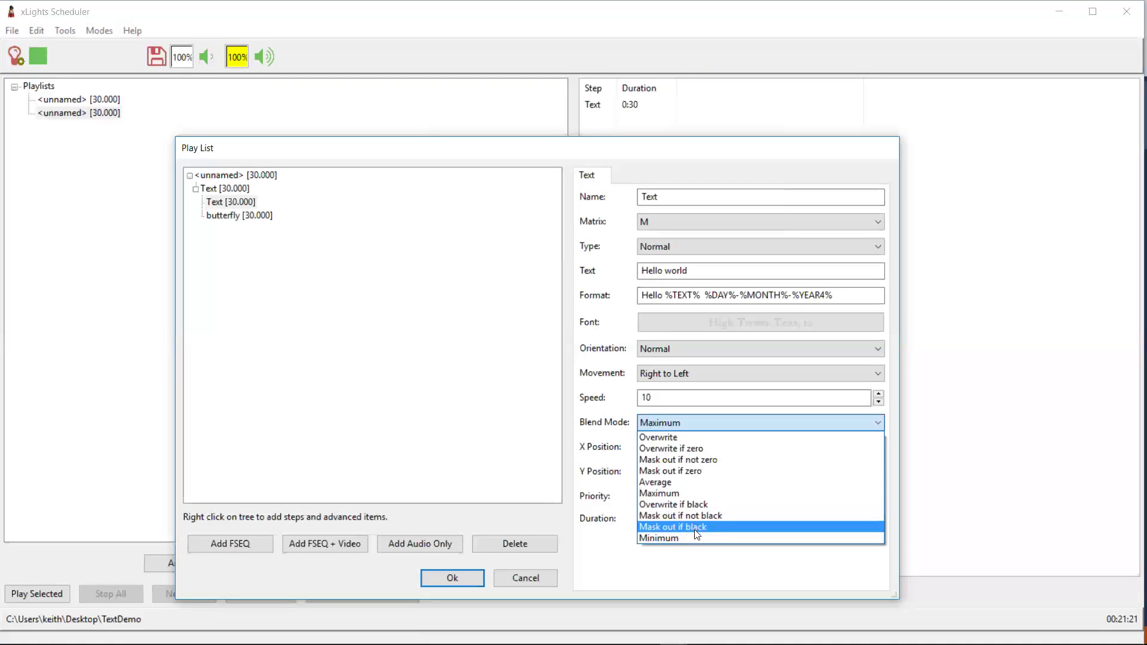
pyautogui.click(455, 577)
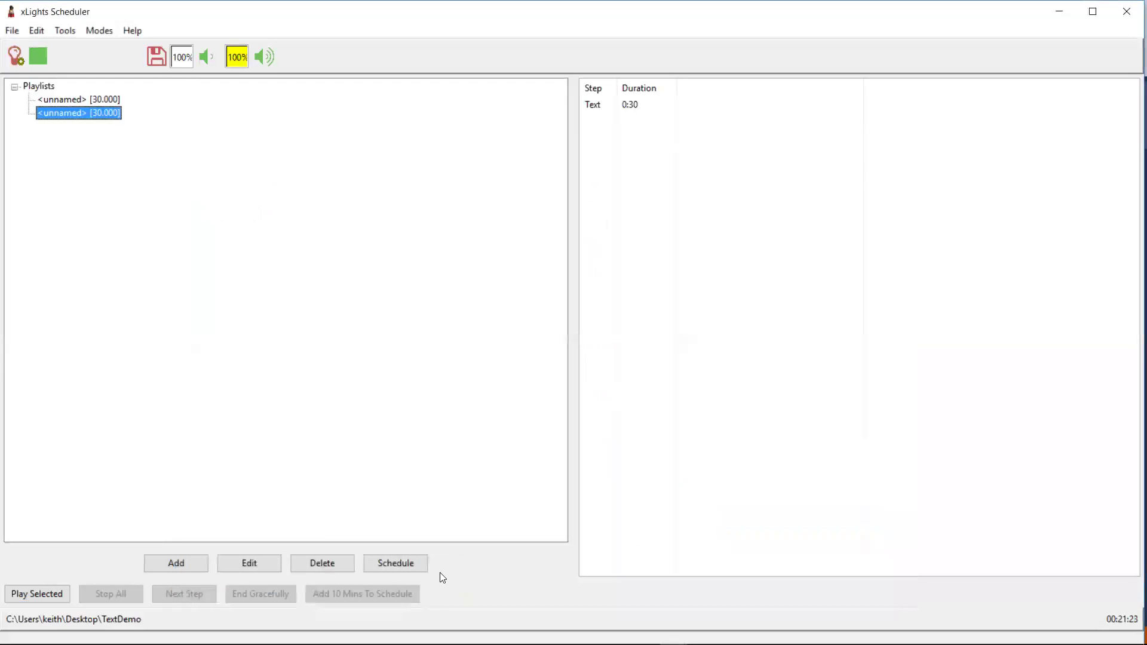
pyautogui.click(30, 593)
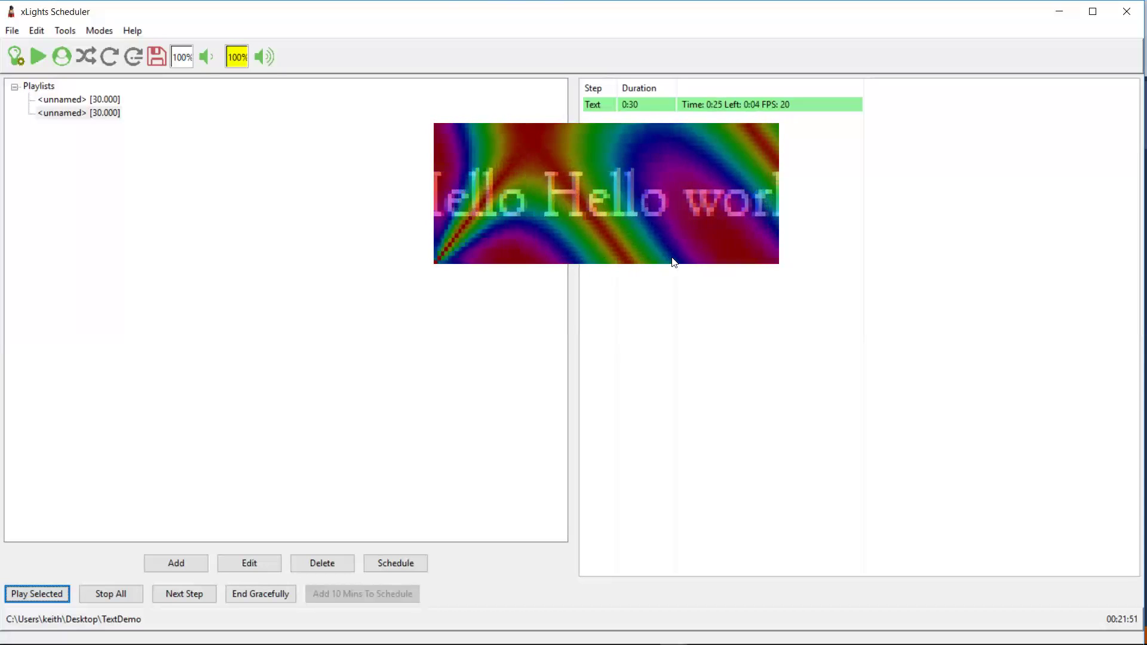
# Step: Switch to Postman, where the request for setting the current text is open
pyautogui.hotkey('alt', 'Tab')
pyautogui.hotkey('alt', 'Tab')
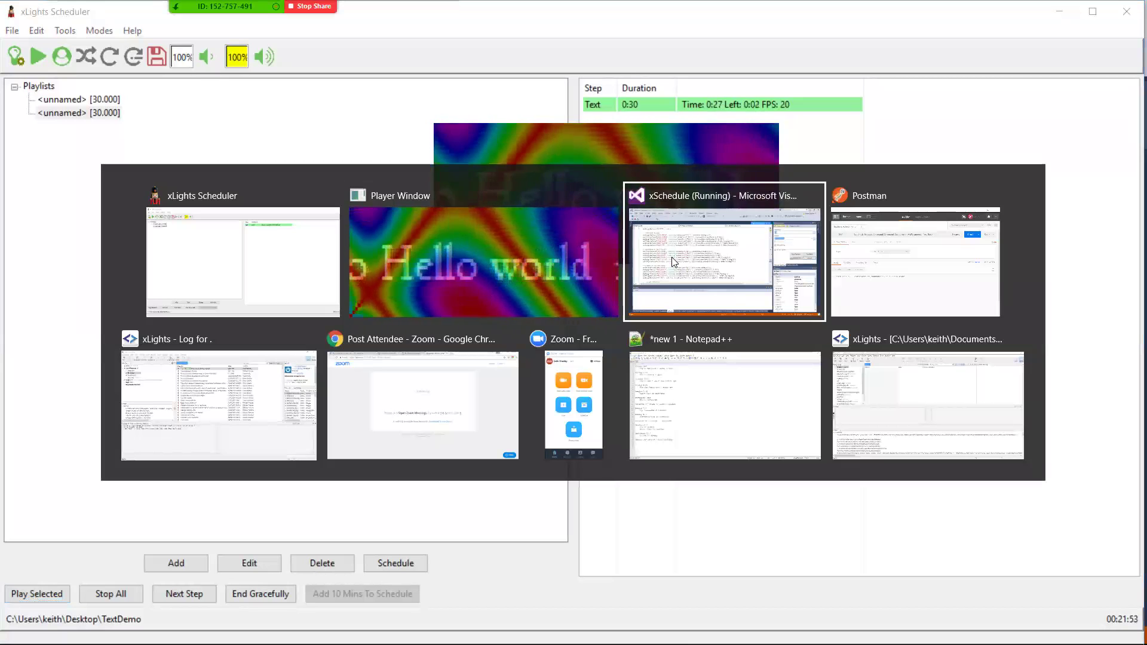
pyautogui.click(908, 187)
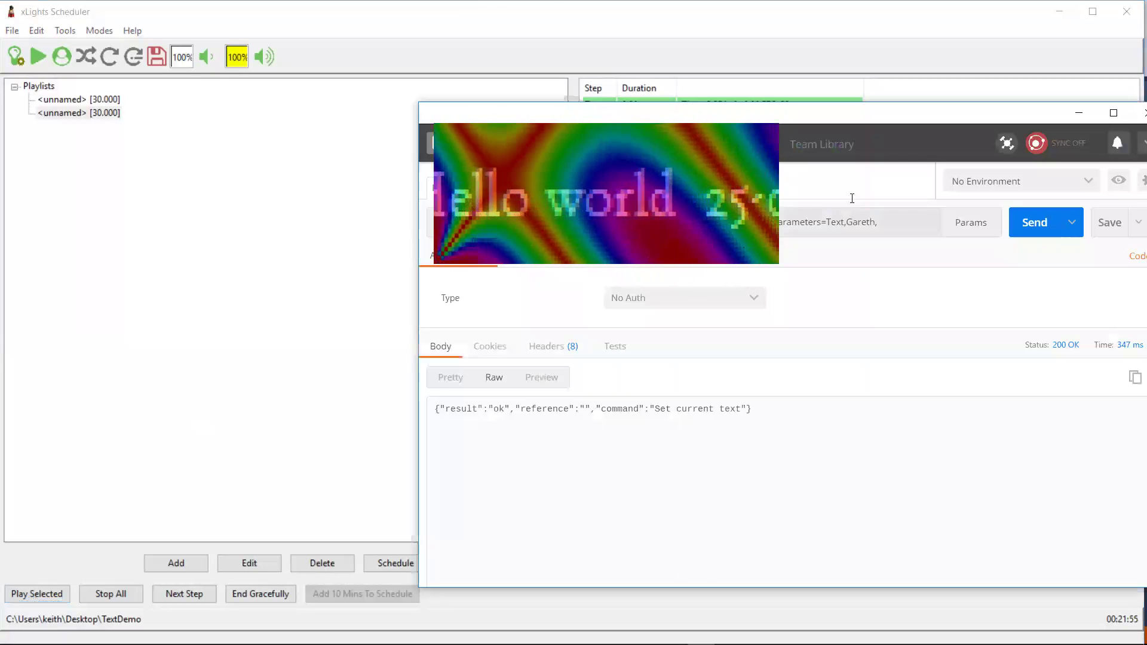